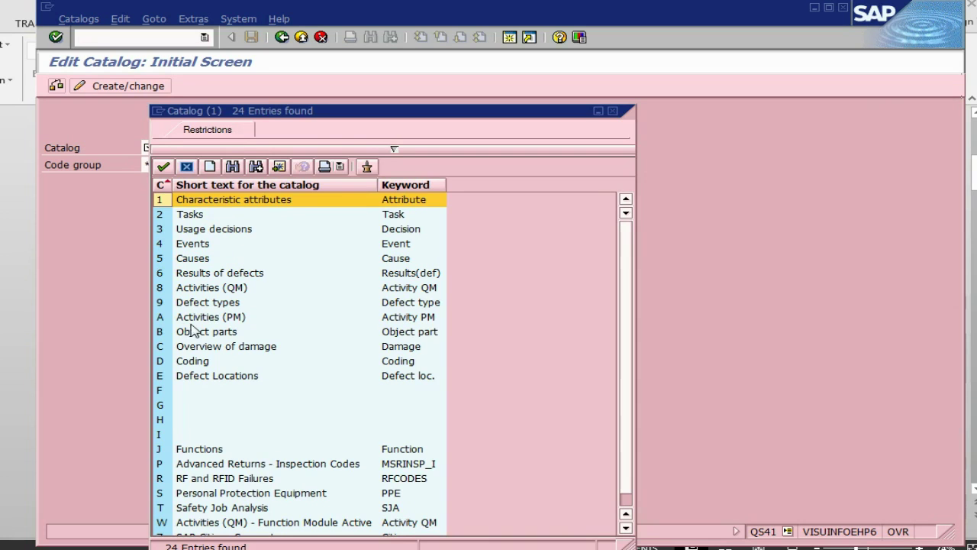
# In catalog B (Object parts), add a new code group "fan" with short text "checking and maintaining fan" and status 2 Released.
pyautogui.doubleClick(200, 334)
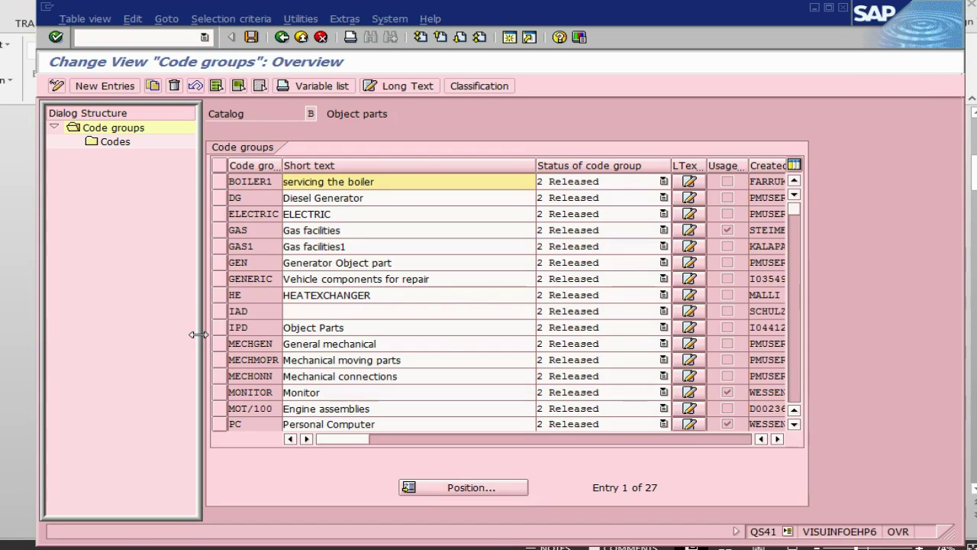
pyautogui.click(98, 87)
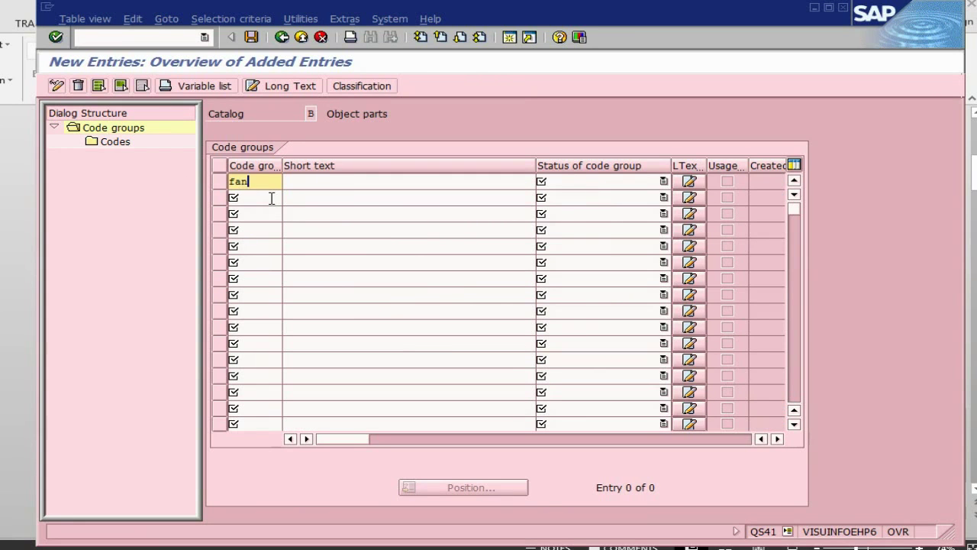
pyautogui.click(327, 182)
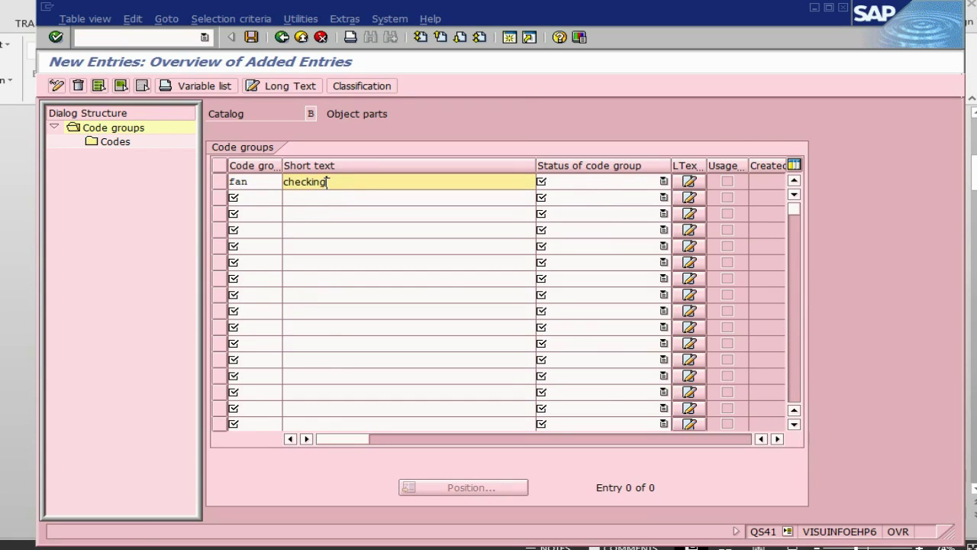
pyautogui.write('checking and maintaining fan')
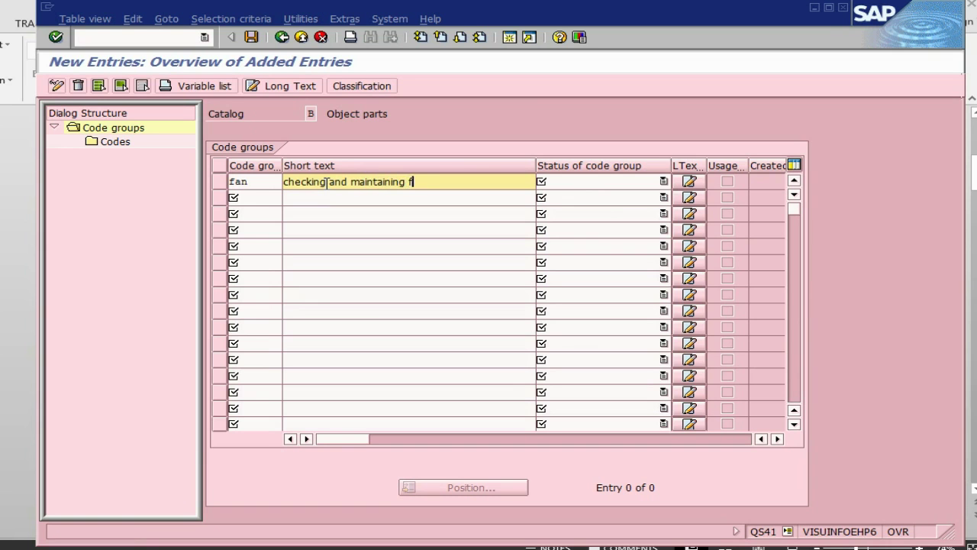
pyautogui.click(664, 182)
pyautogui.click(624, 211)
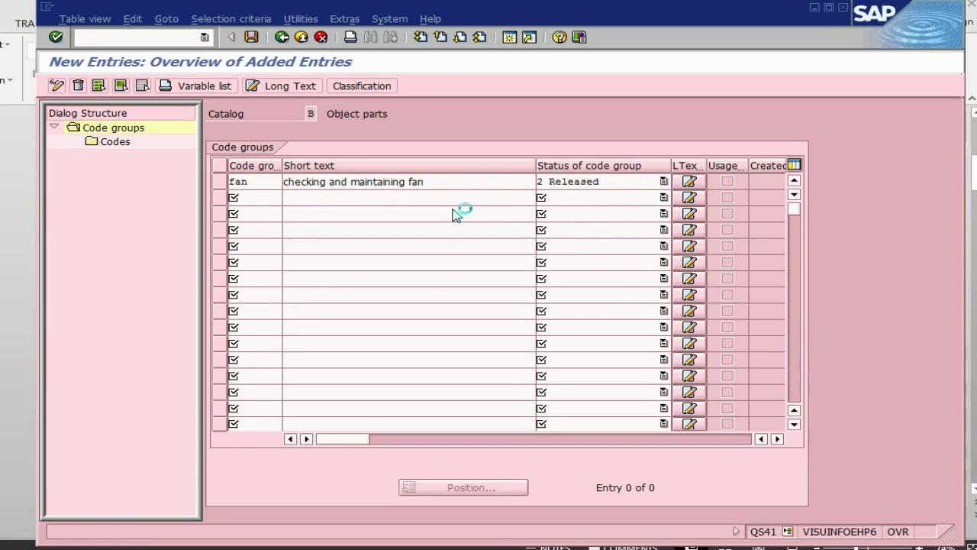
pyautogui.press('Return')
# Open the codes of the new FAN code group and add code 01 with short text "Shaft".
pyautogui.click(222, 182)
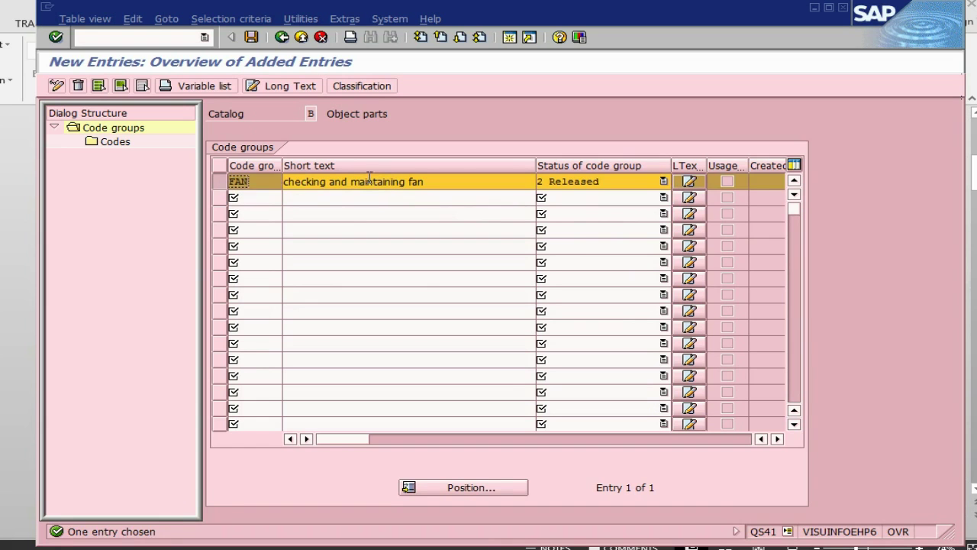
pyautogui.doubleClick(114, 143)
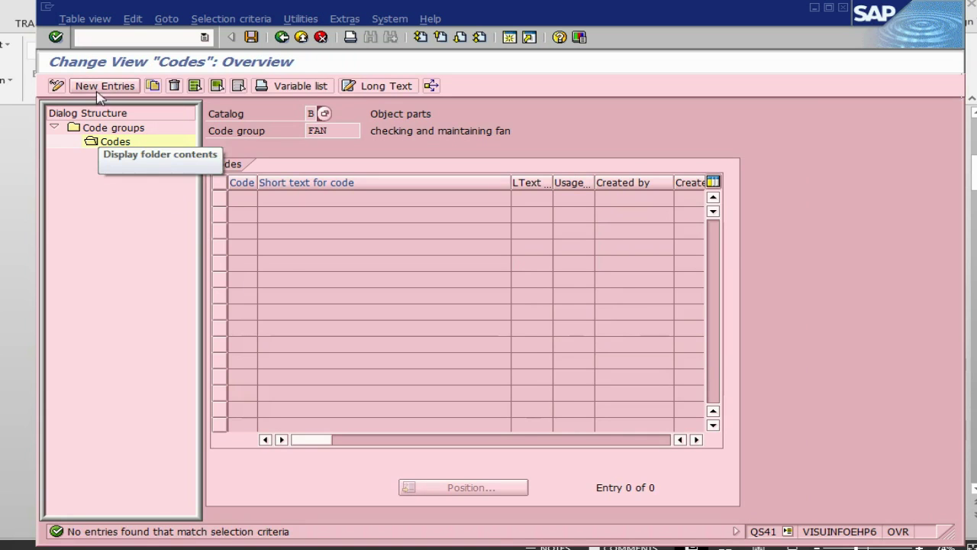
pyautogui.click(104, 85)
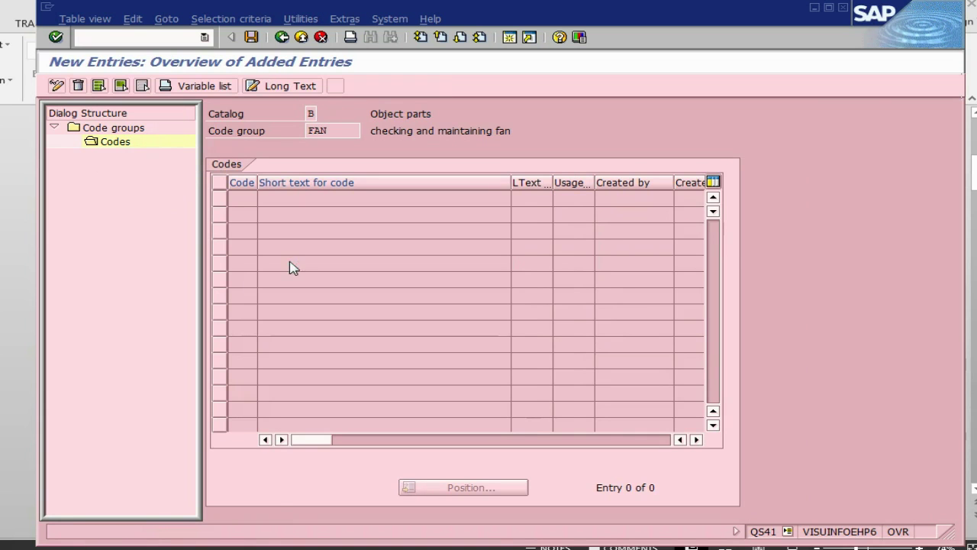
pyautogui.write('01')
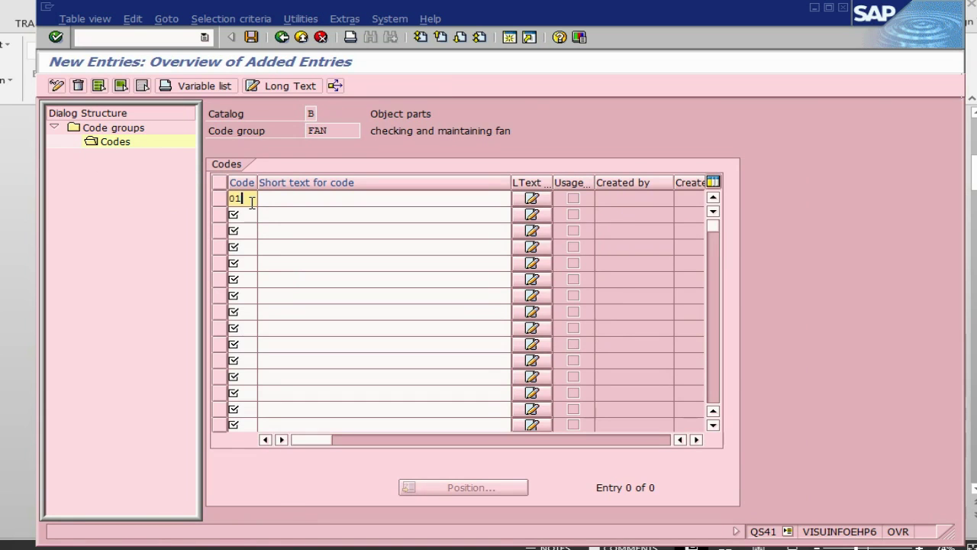
pyautogui.click(274, 200)
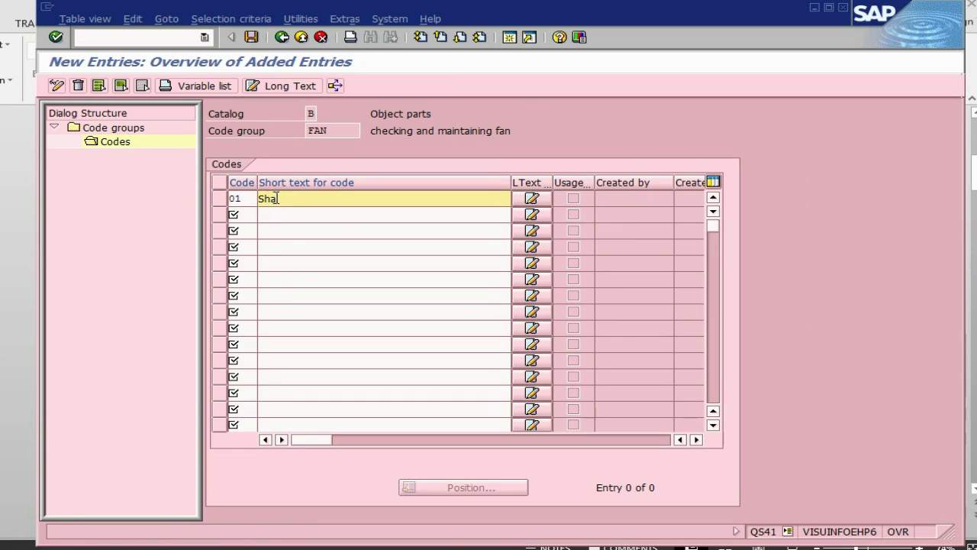
# Add codes 02 "Bearing" and 03 "blades" to the FAN group, and save the entries to the proposed customizing request.
pyautogui.click(246, 215)
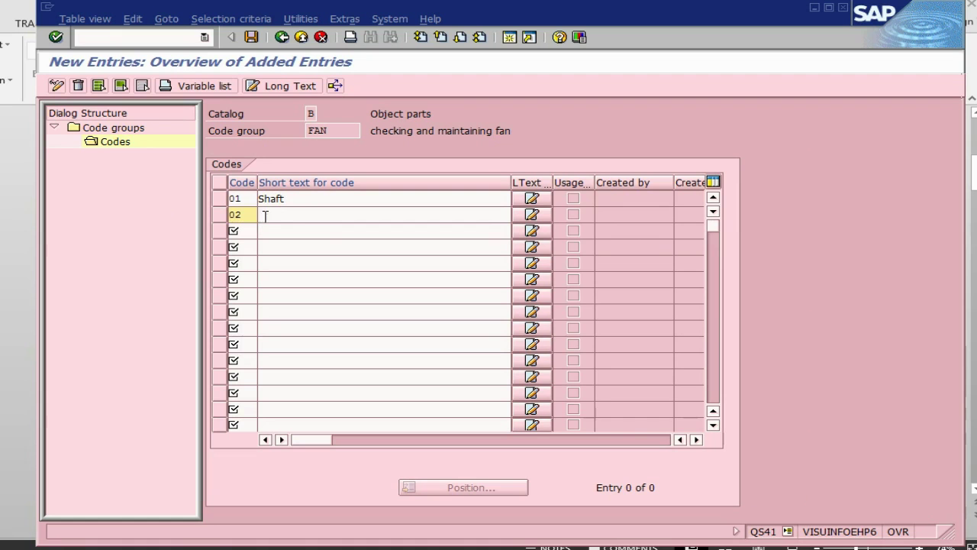
pyautogui.click(265, 216)
pyautogui.write('Bearing')
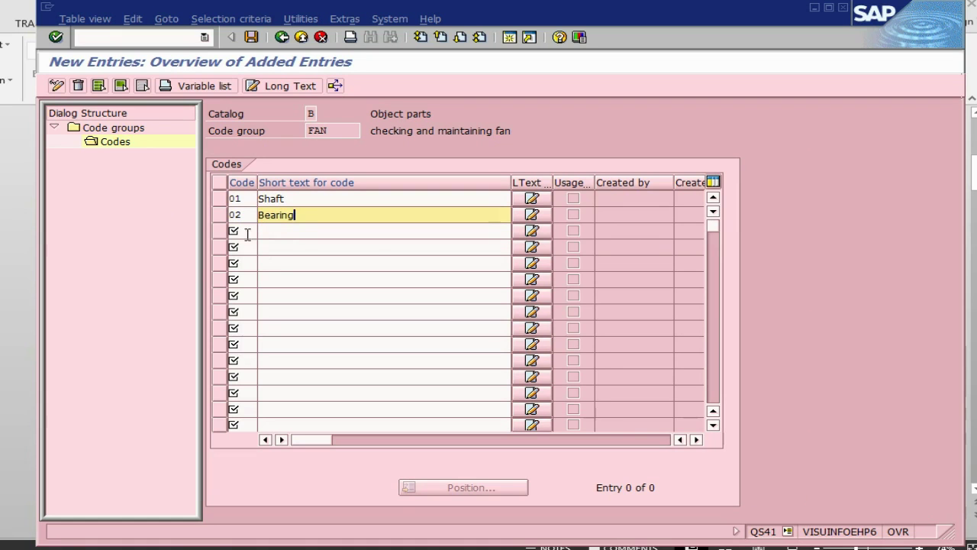
pyautogui.click(247, 232)
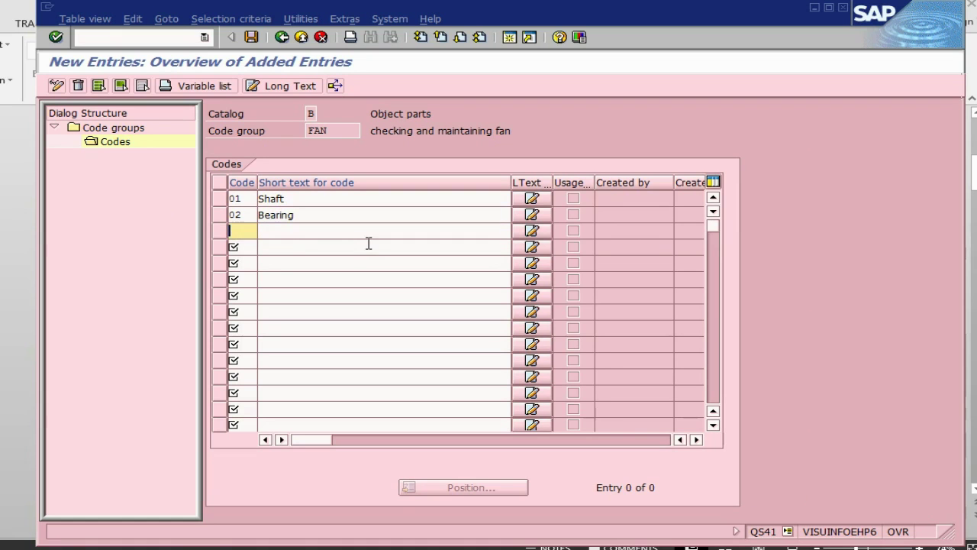
pyautogui.write('03')
pyautogui.click(338, 226)
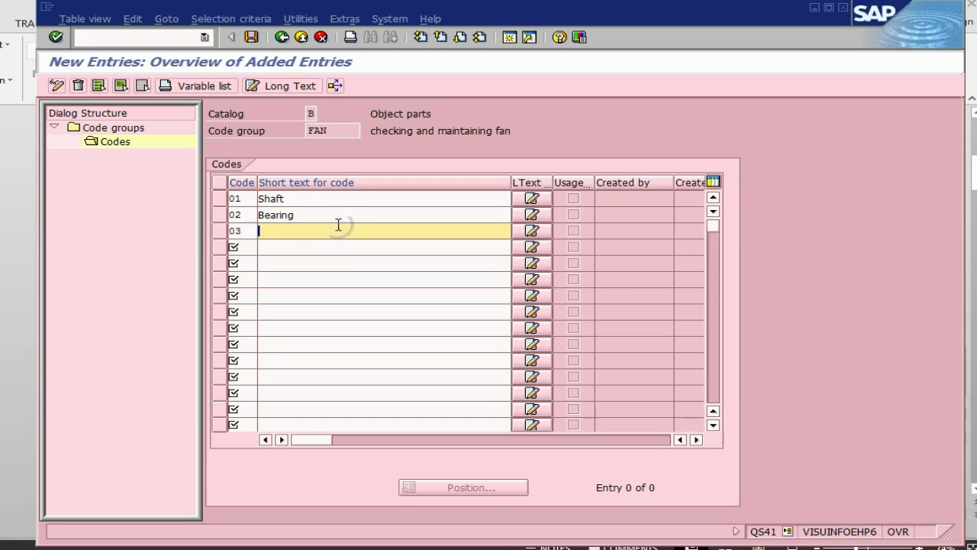
pyautogui.write('blades')
pyautogui.press('Return')
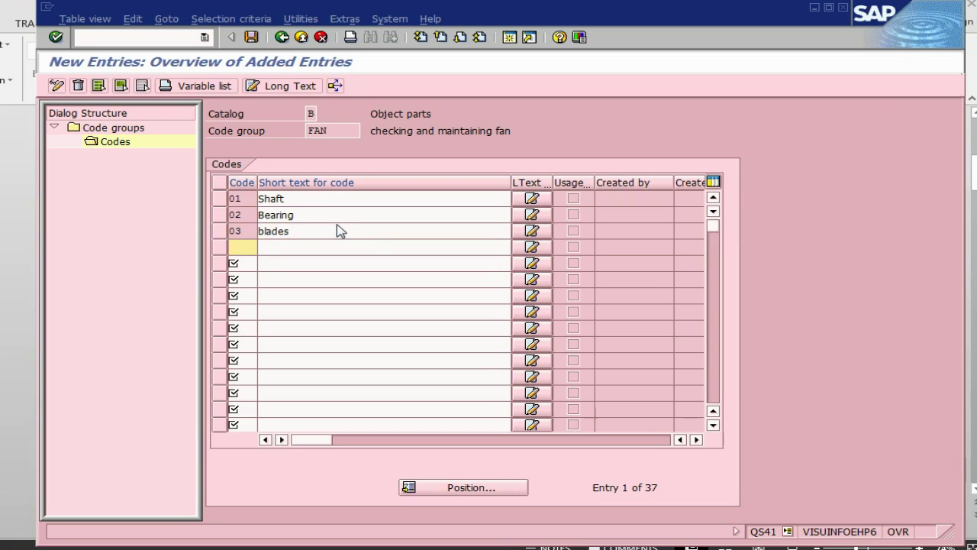
pyautogui.click(251, 37)
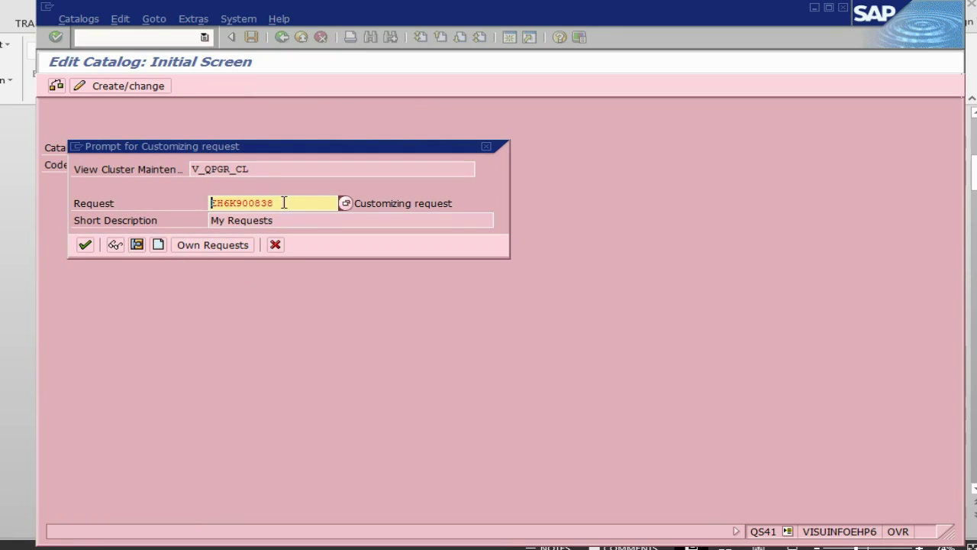
pyautogui.click(84, 245)
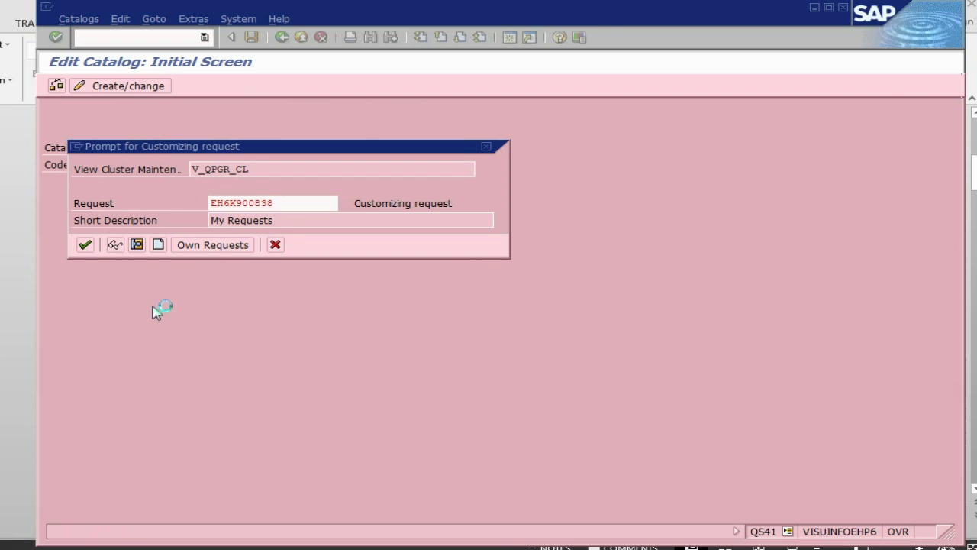
# Switch to PowerPoint and read the continued Catalog Maintenance slide for instructions on setting up the tasks catalog.
pyautogui.hotkey('alt', 'Tab')
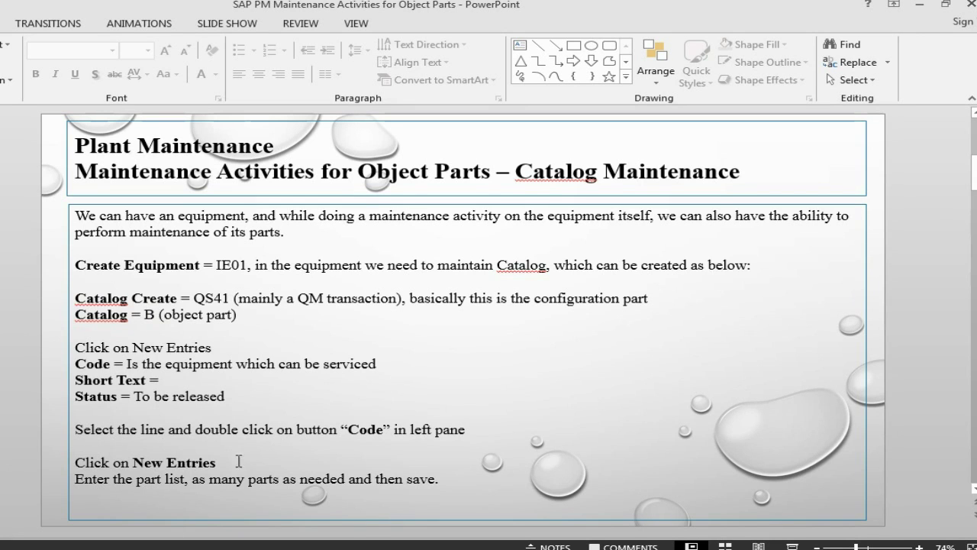
pyautogui.scroll(-1, 123, 356)
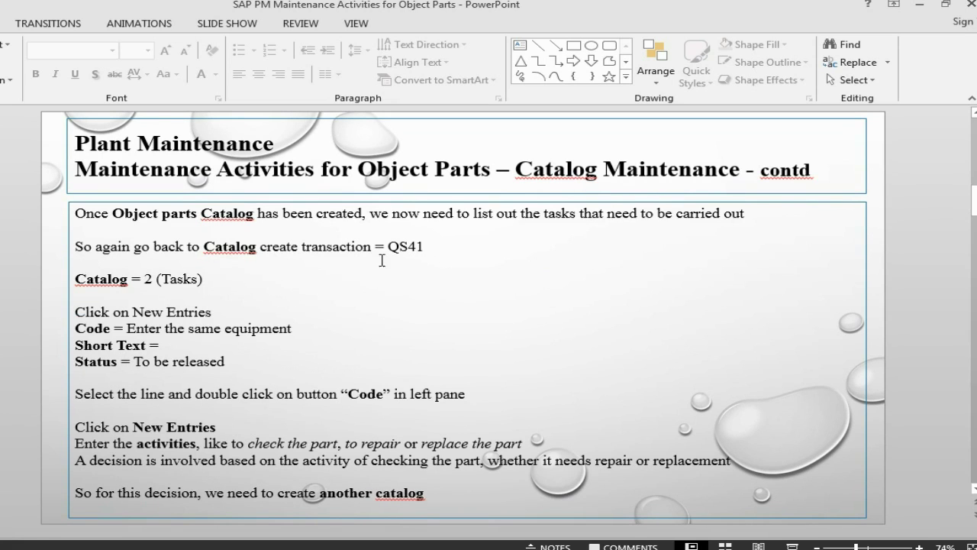
pyautogui.hotkey('alt', 'Tab')
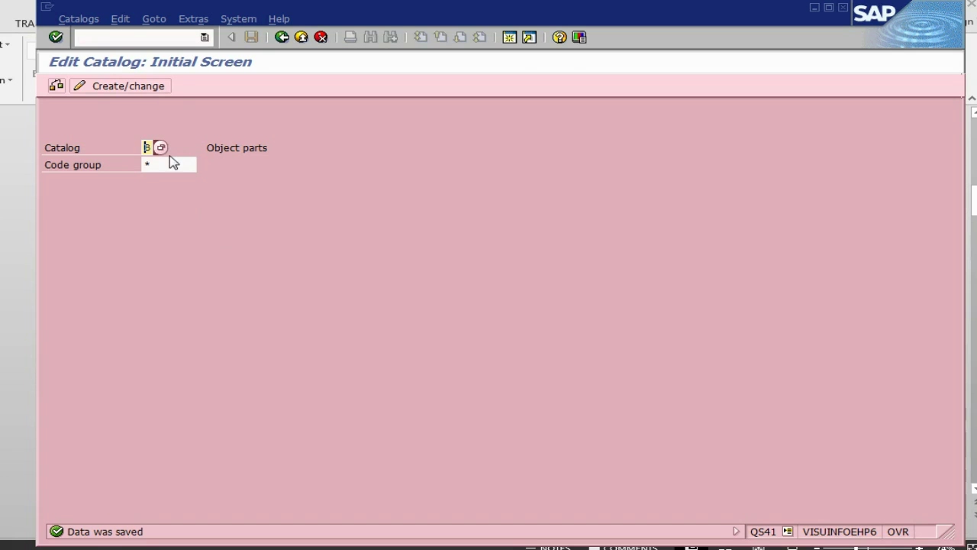
pyautogui.hotkey('alt', 'Tab')
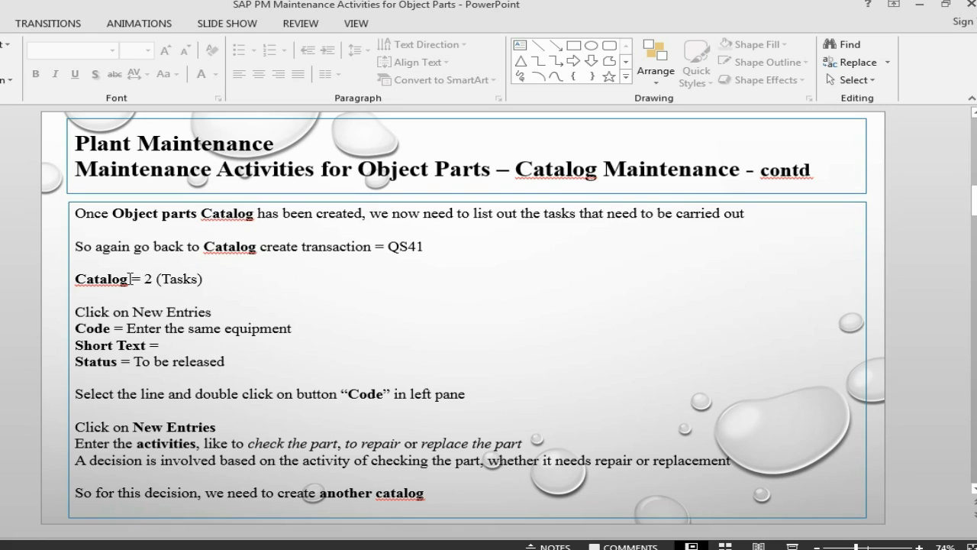
# Switch back to SAP and open the code groups of catalog 2 (Tasks) for changing.
pyautogui.hotkey('alt', 'Tab')
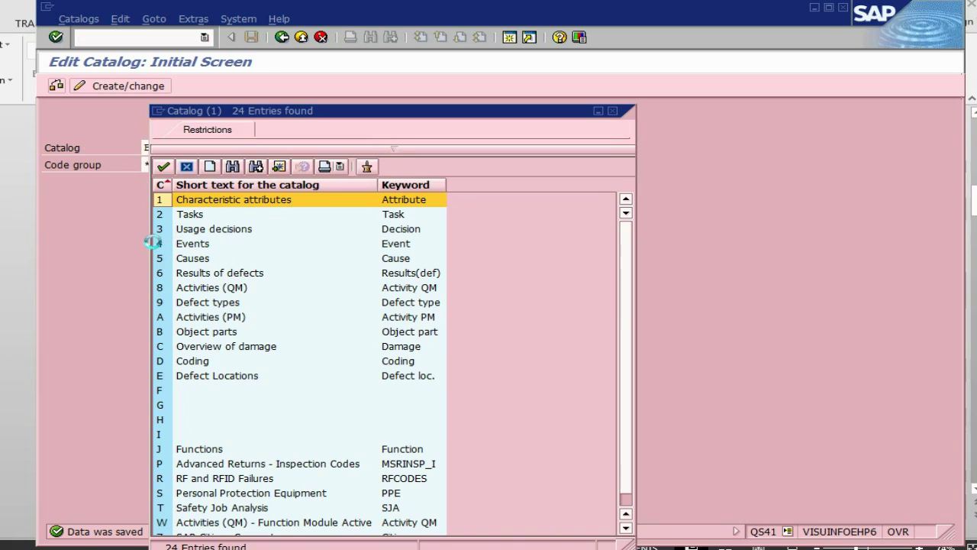
pyautogui.click(191, 215)
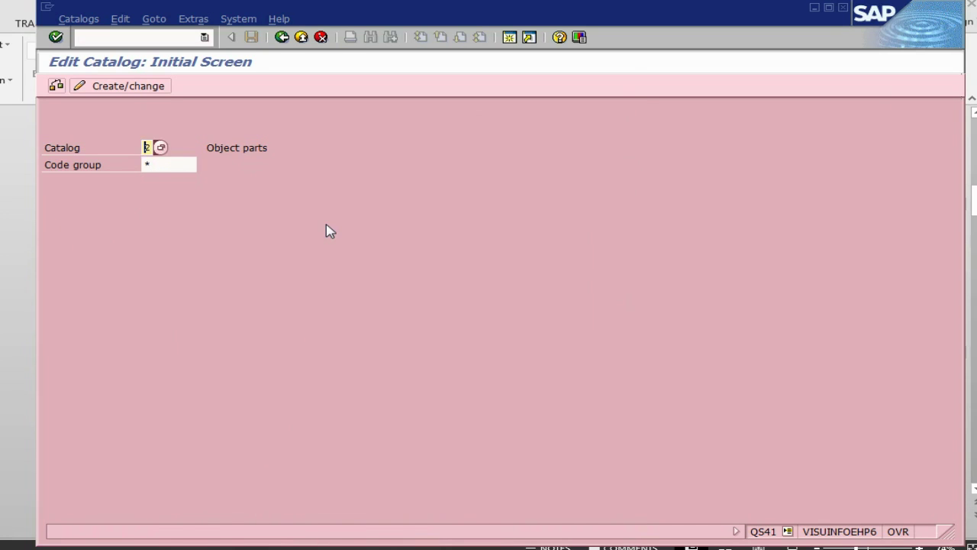
pyautogui.press('Return')
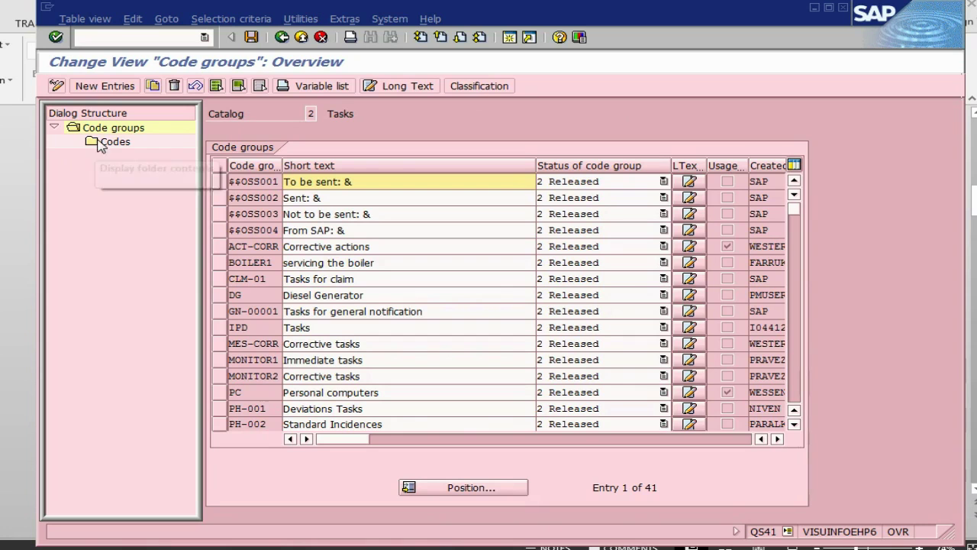
# Add a new code group "fan" to the Tasks catalog with short text "checking and maintaining fan" and status 2 Released.
pyautogui.click(106, 87)
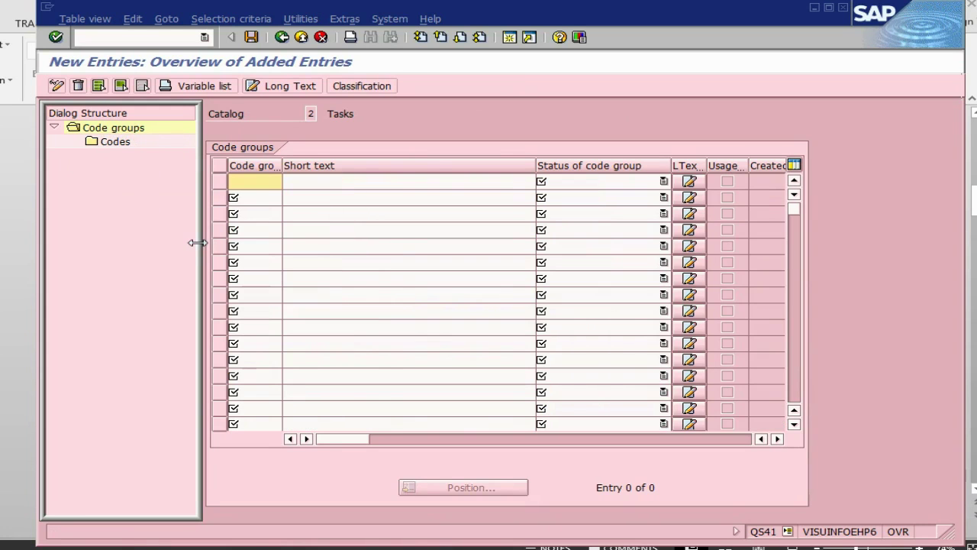
pyautogui.write('f')
pyautogui.click(252, 197)
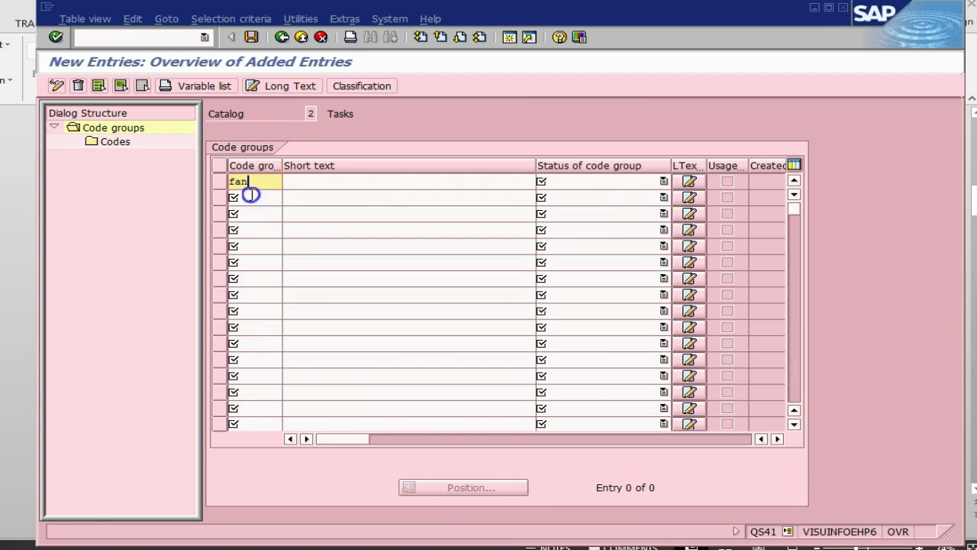
pyautogui.click(330, 181)
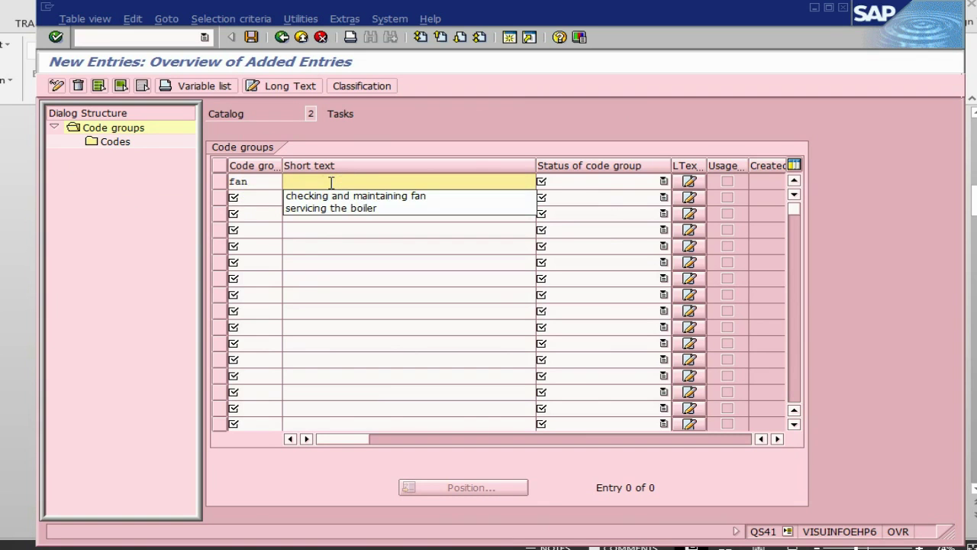
pyautogui.click(331, 195)
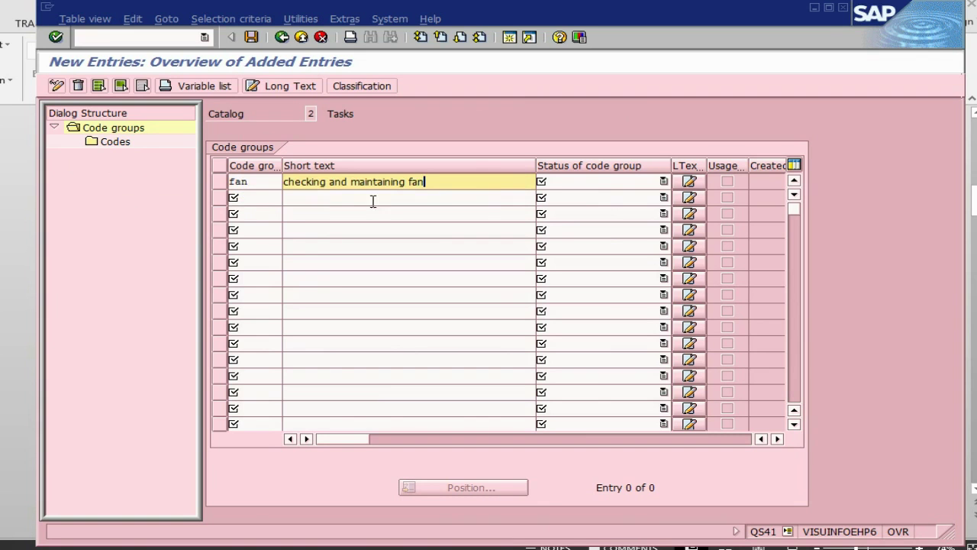
pyautogui.click(663, 181)
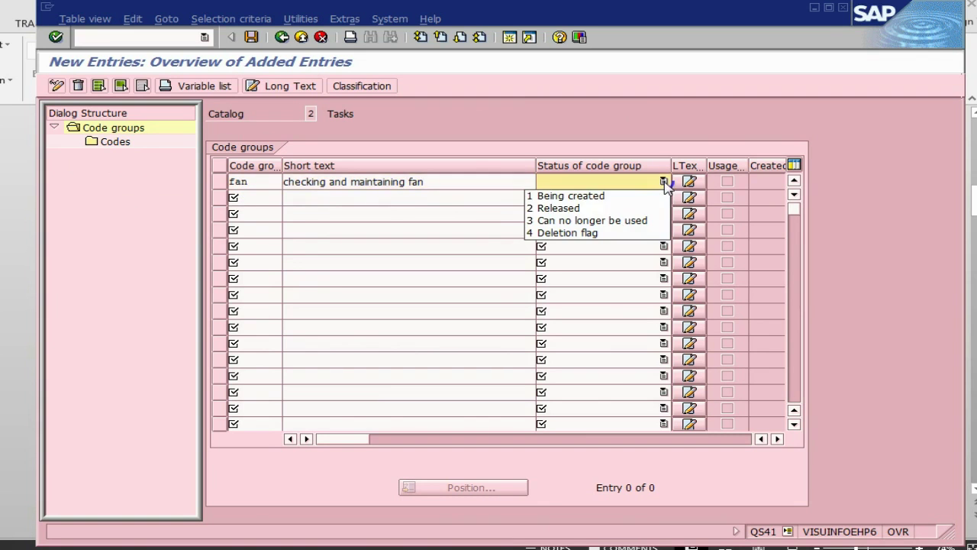
pyautogui.click(616, 212)
pyautogui.click(585, 213)
pyautogui.click(405, 295)
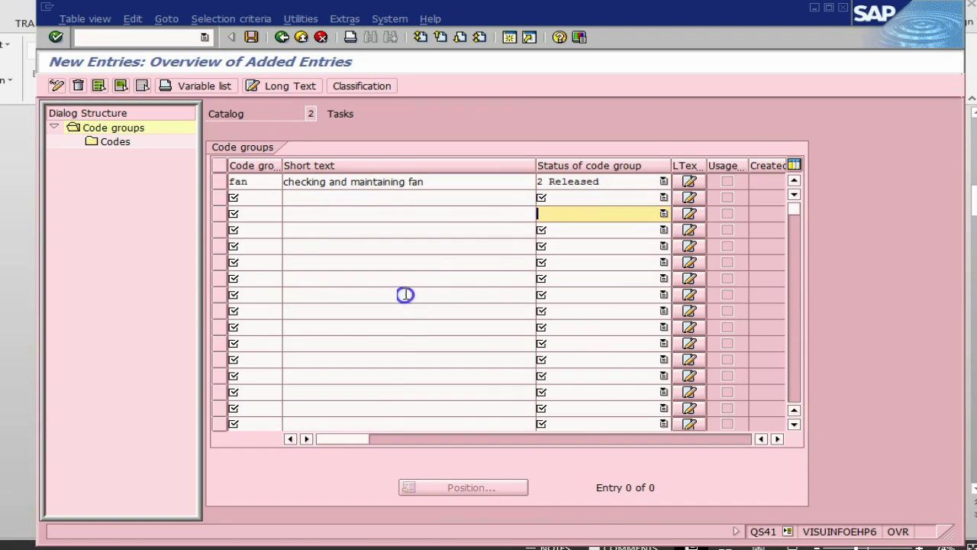
pyautogui.press('Return')
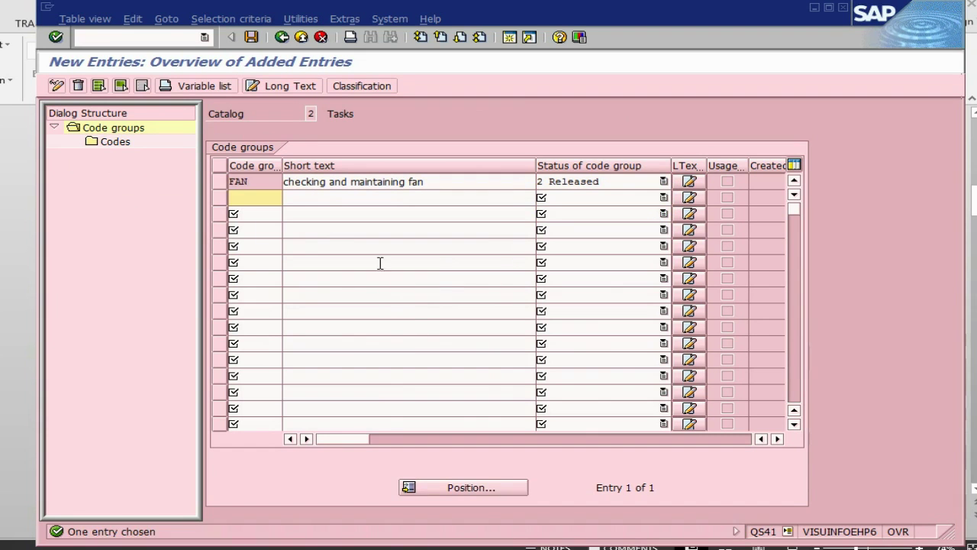
# Open the codes of the FAN code group in the Tasks catalog and create new entries with codes 01 and 02.
pyautogui.click(223, 182)
pyautogui.click(107, 145)
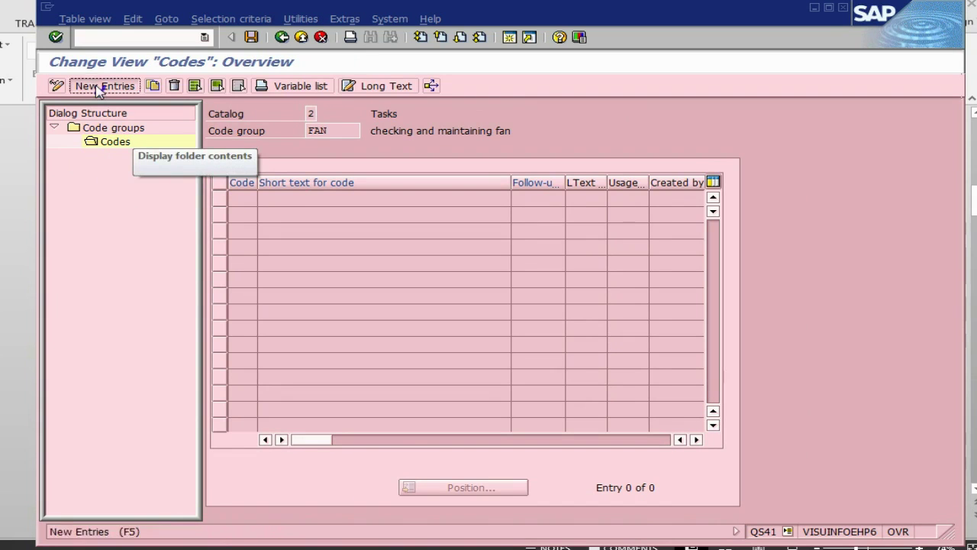
pyautogui.click(98, 87)
pyautogui.write('01')
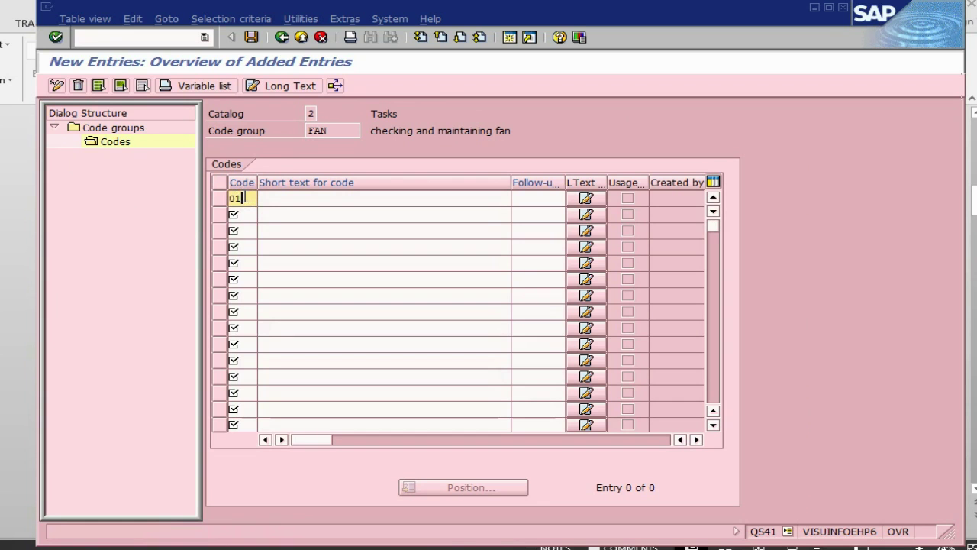
pyautogui.click(239, 214)
pyautogui.write('02')
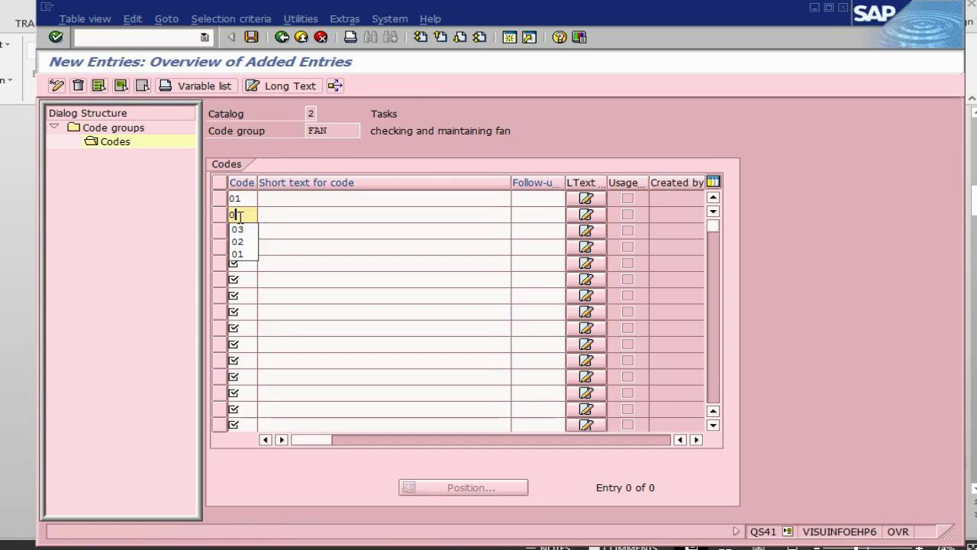
# Set the short text of code 01 to "To Check" and of code 02 to "To repair".
pyautogui.click(298, 199)
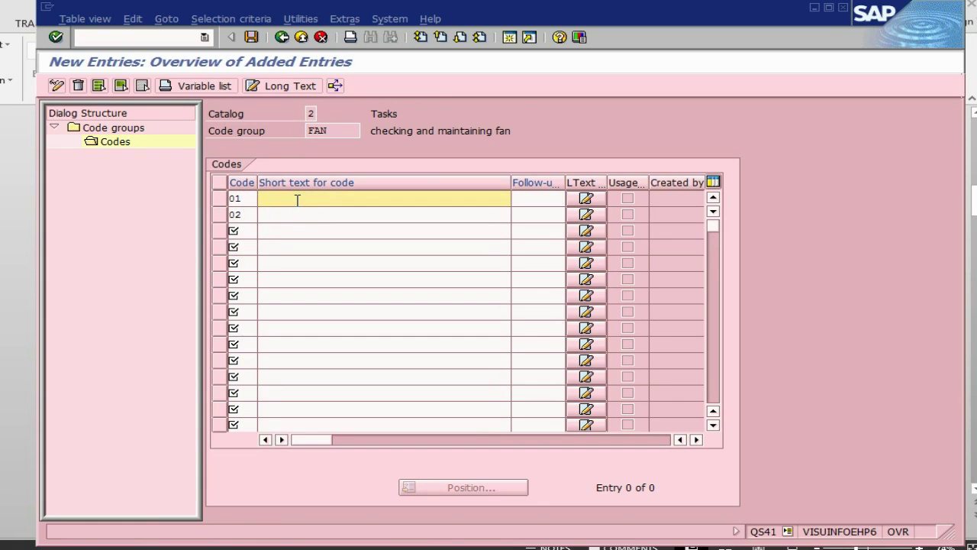
pyautogui.write('Tod')
pyautogui.click(271, 214)
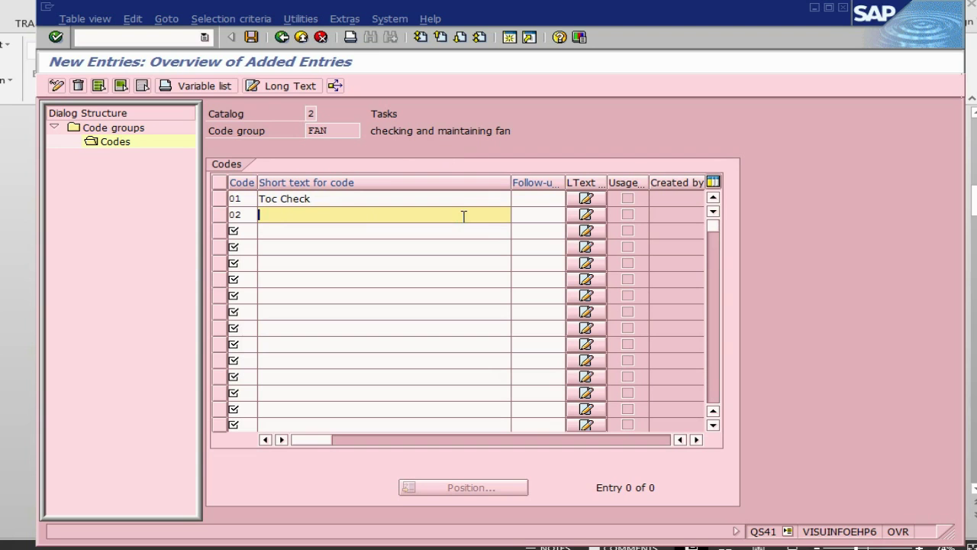
pyautogui.click(265, 200)
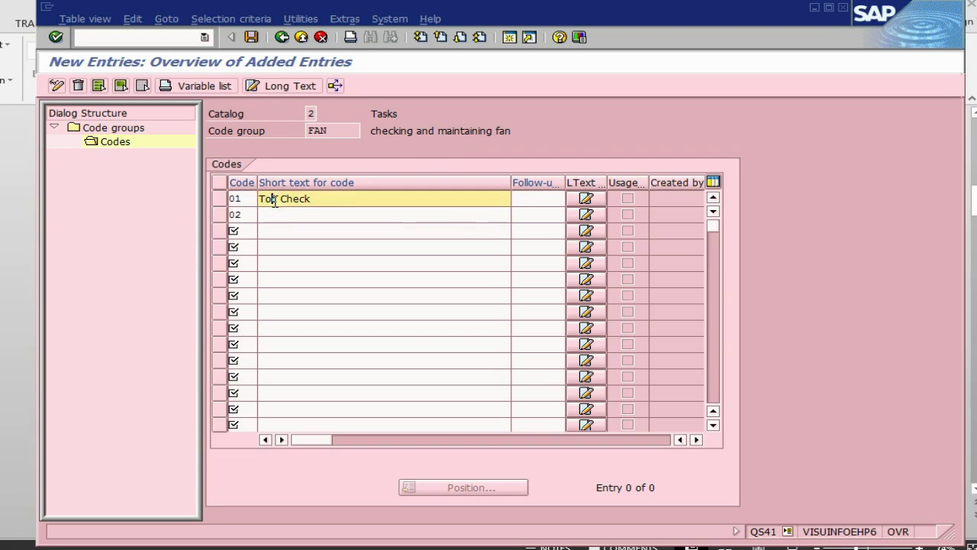
pyautogui.press('Delete')
pyautogui.click(422, 214)
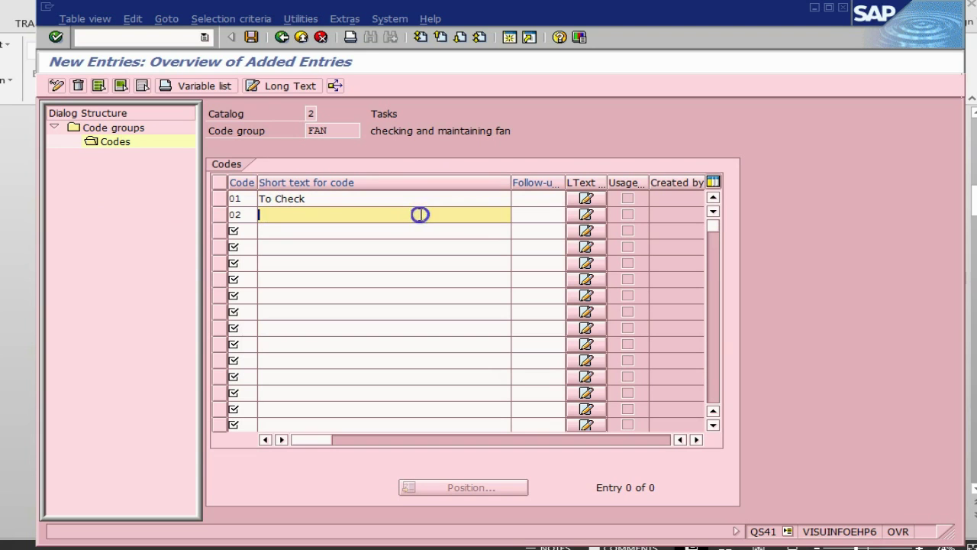
pyautogui.write('To ')
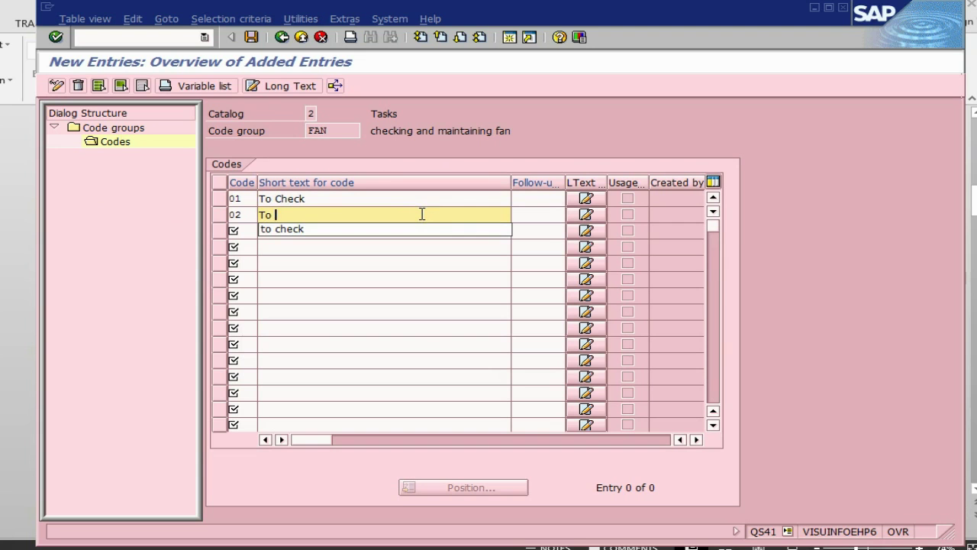
pyautogui.write('repair')
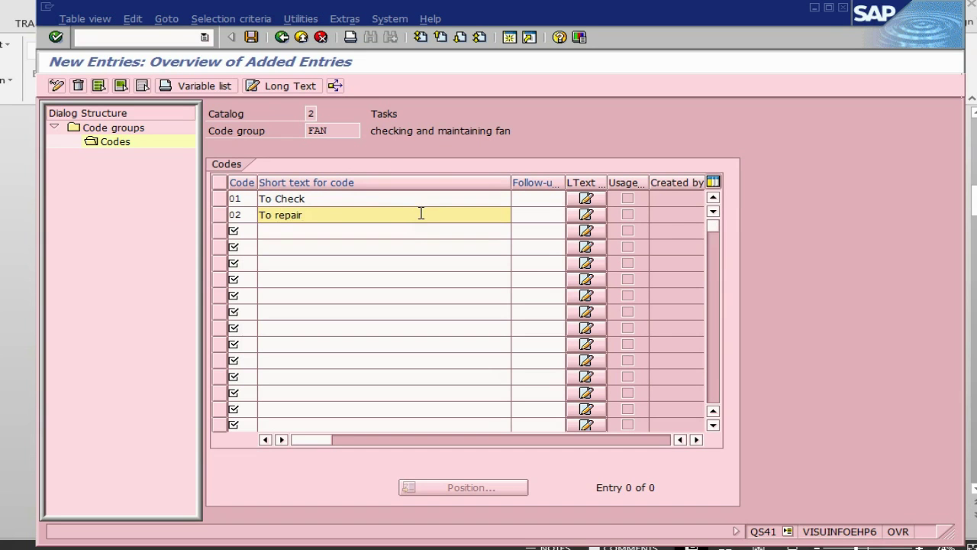
pyautogui.press('Return')
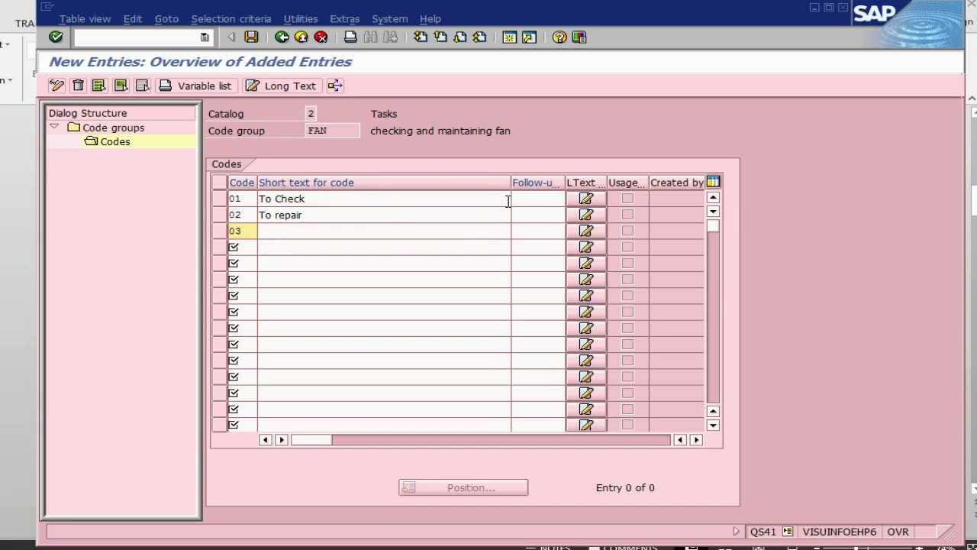
# Add code 03 with short text "to replace" and save the entries to the proposed customizing request.
pyautogui.click(433, 231)
pyautogui.write('to ')
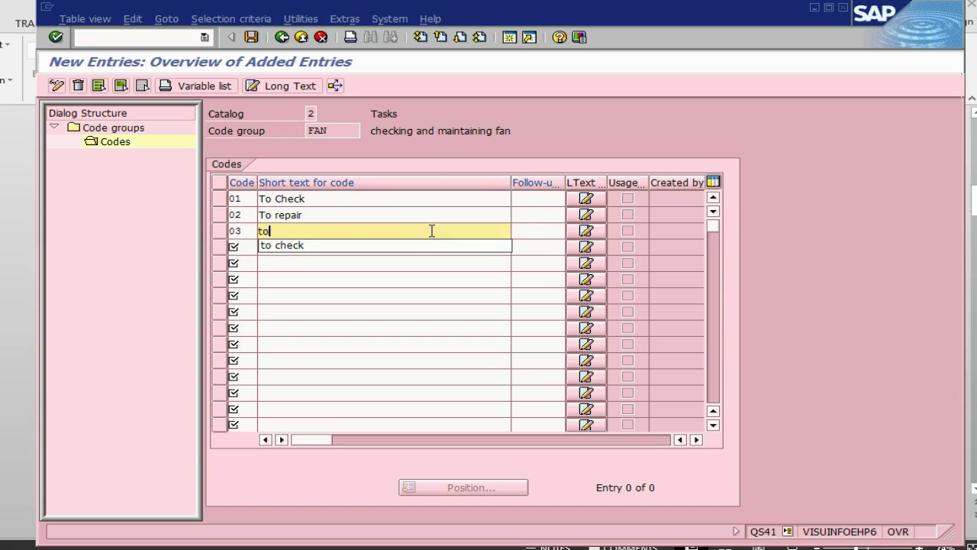
pyautogui.write('replace')
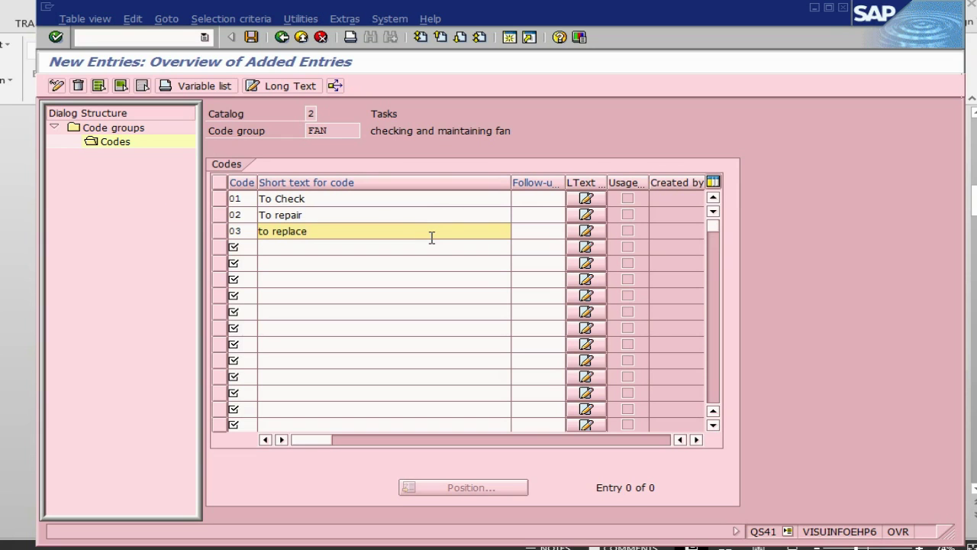
pyautogui.press('Return')
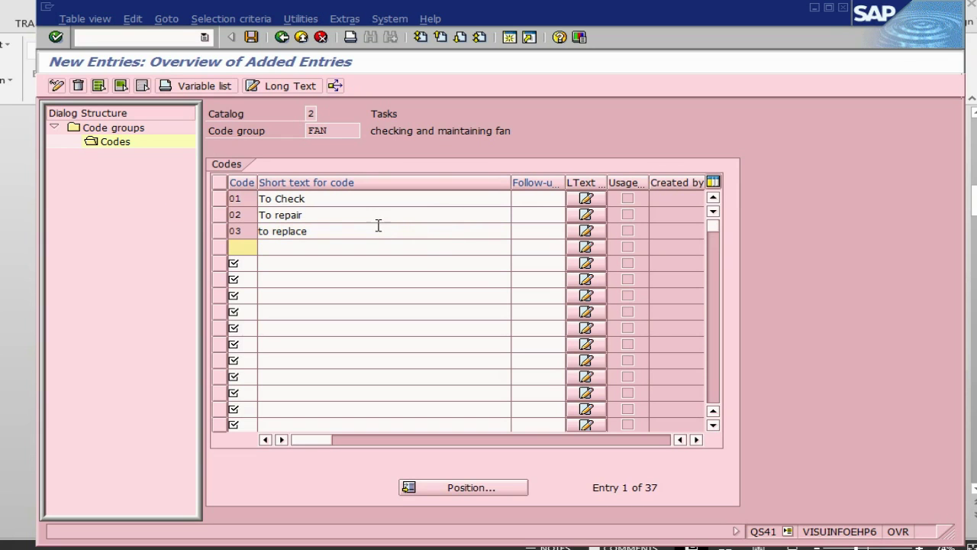
pyautogui.click(251, 36)
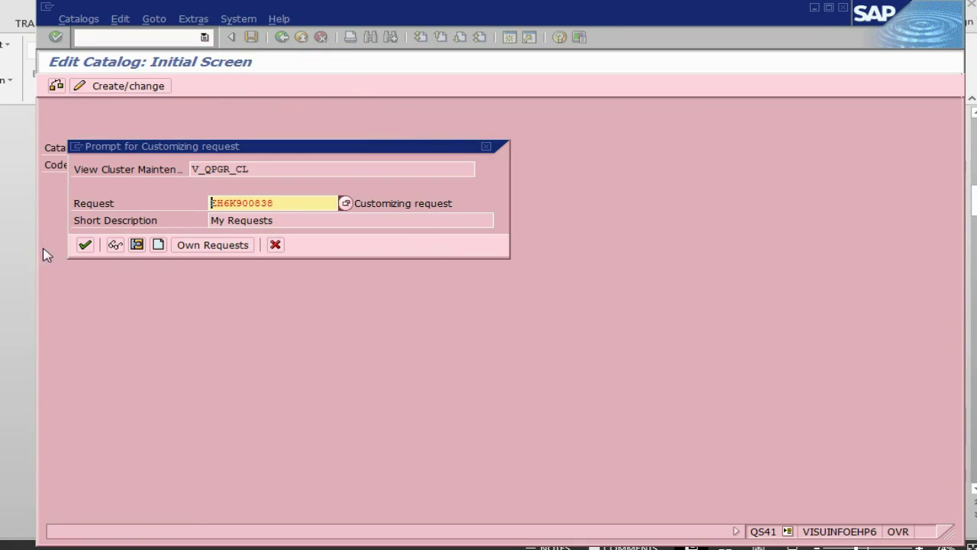
pyautogui.click(85, 244)
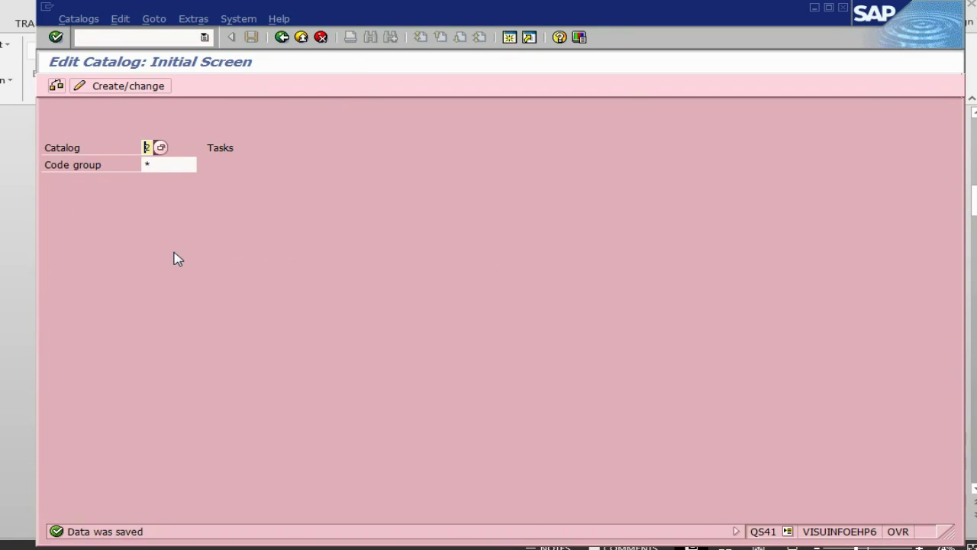
# Switch to PowerPoint and read the Catalog Maintenance contd2 slide for instructions on the PM activities catalog.
pyautogui.hotkey('alt', 'Tab')
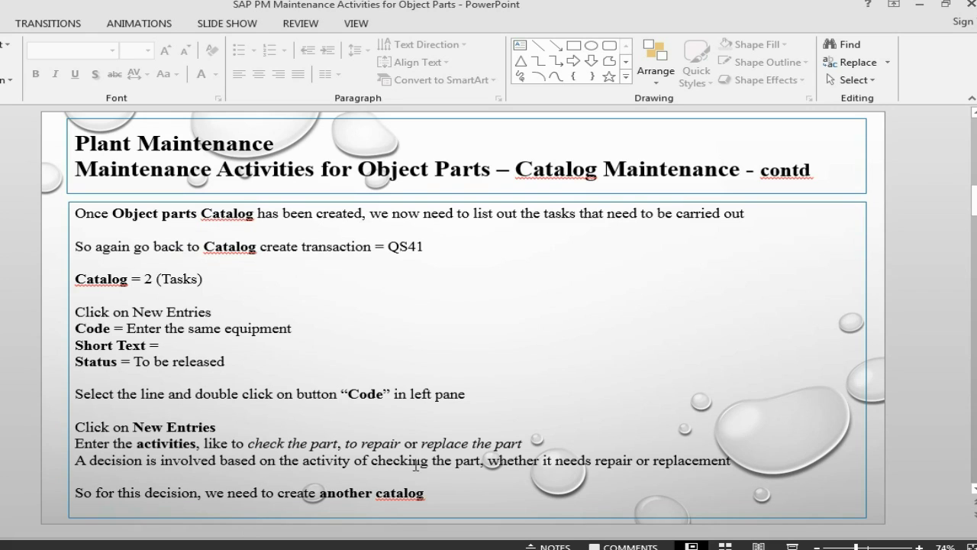
pyautogui.scroll(-2, 240, 364)
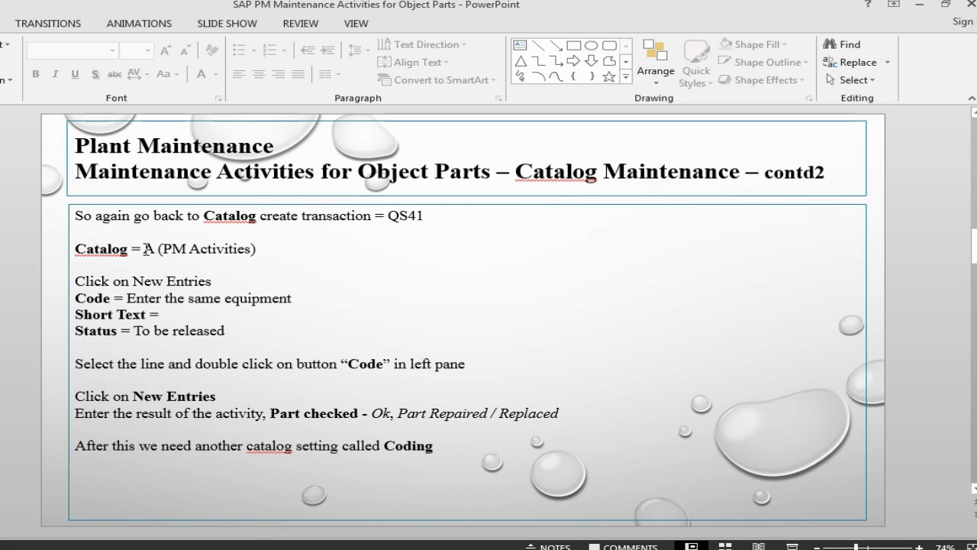
# Switch back to SAP and open the code groups of catalog A, Activities (PM), for changing.
pyautogui.hotkey('alt', 'Tab')
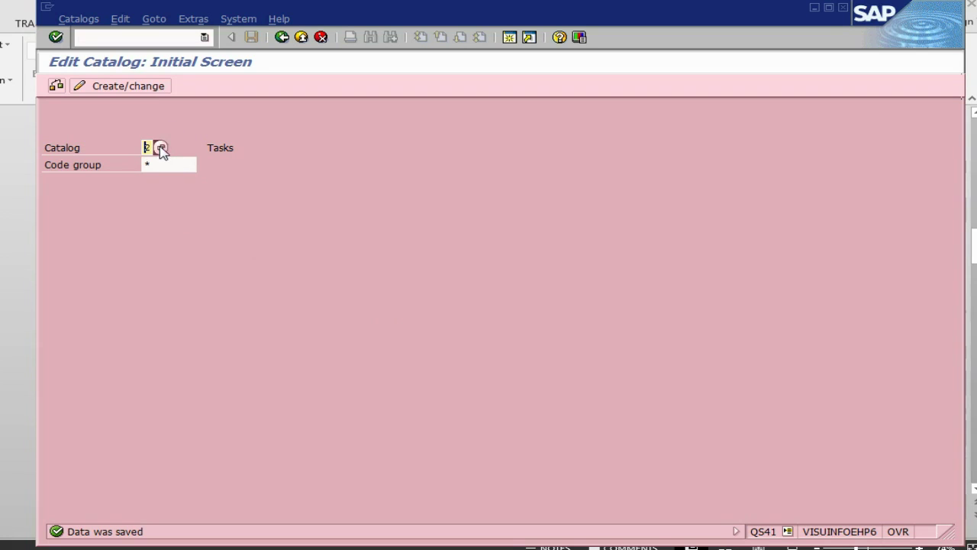
pyautogui.click(176, 164)
pyautogui.press('F4')
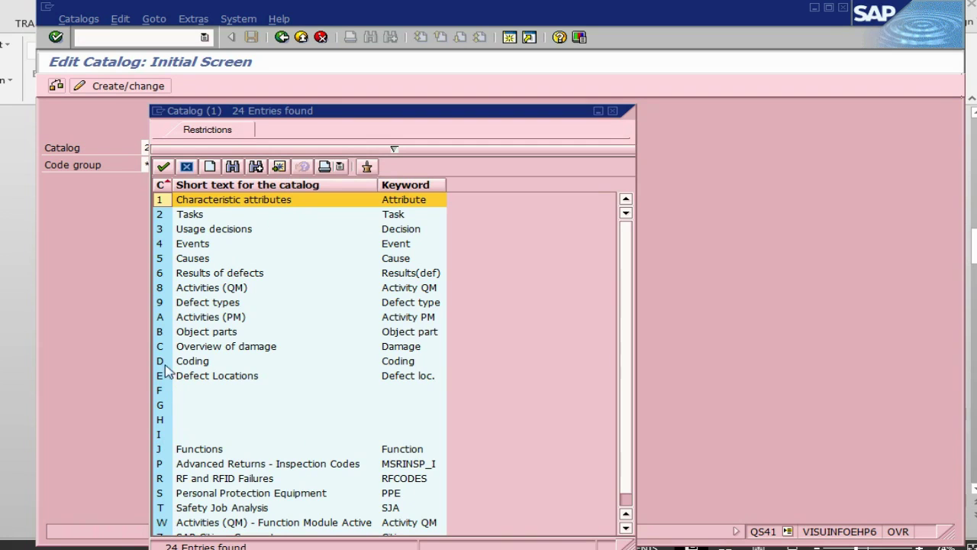
pyautogui.doubleClick(189, 323)
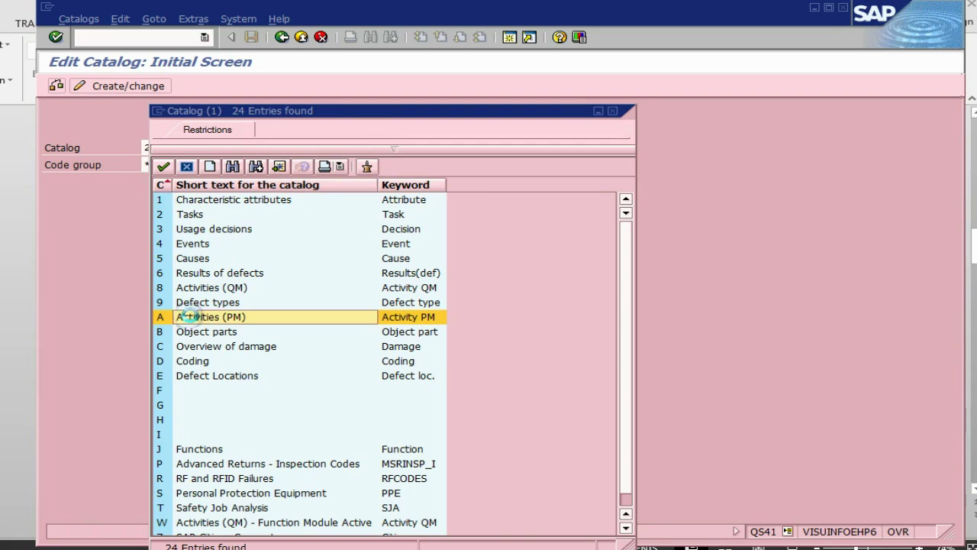
pyautogui.press('Return')
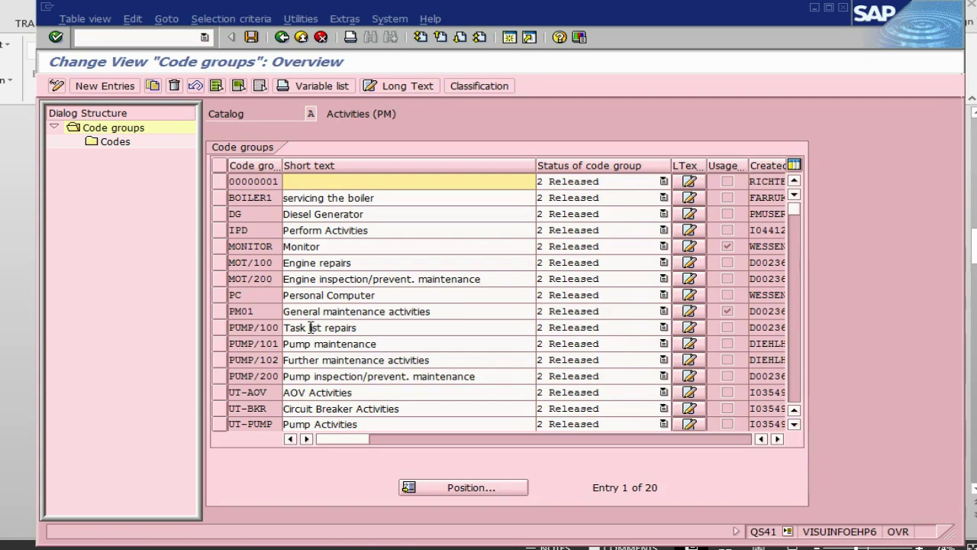
# Add a new code group "fan" to the Activities (PM) catalog with short text "checking and maintaining fan" and status 2 Released.
pyautogui.click(105, 86)
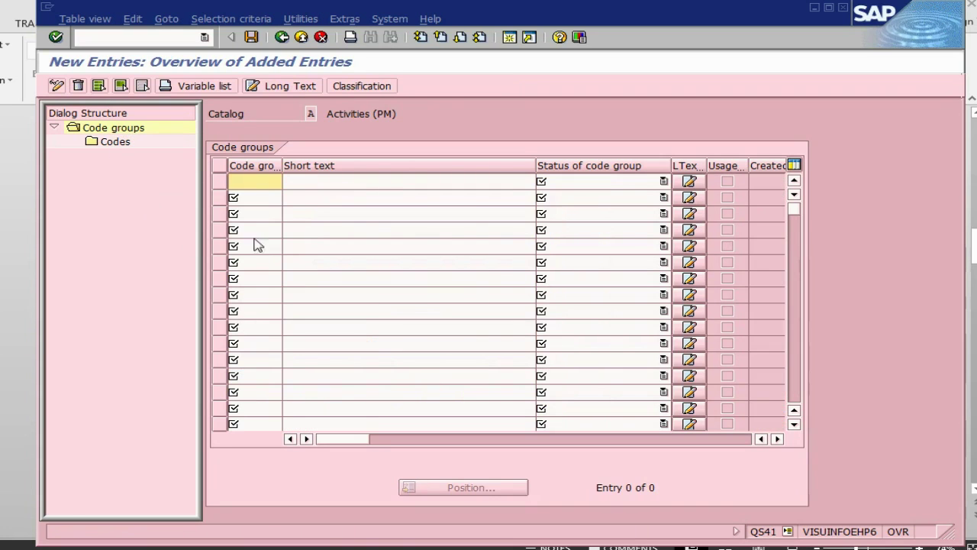
pyautogui.click(270, 188)
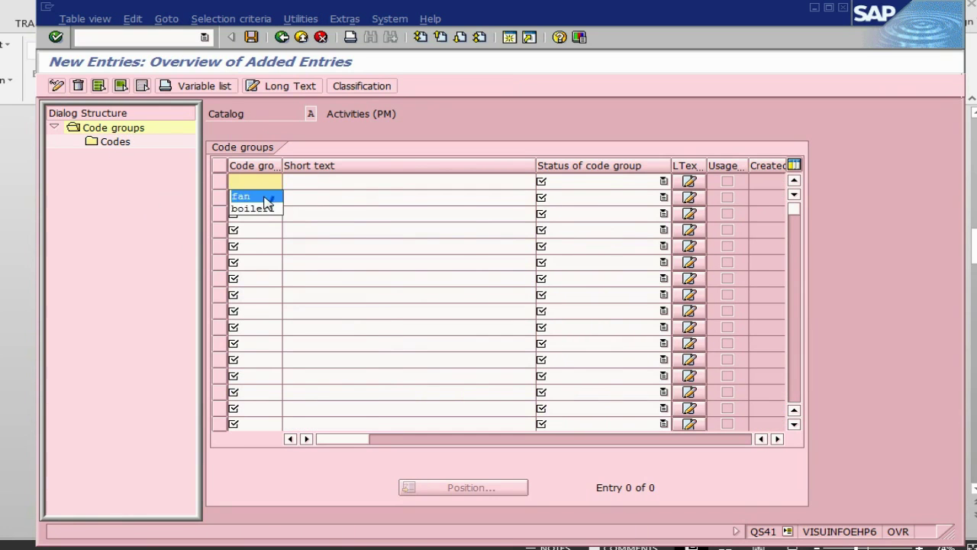
pyautogui.click(267, 197)
pyautogui.click(328, 182)
pyautogui.click(329, 196)
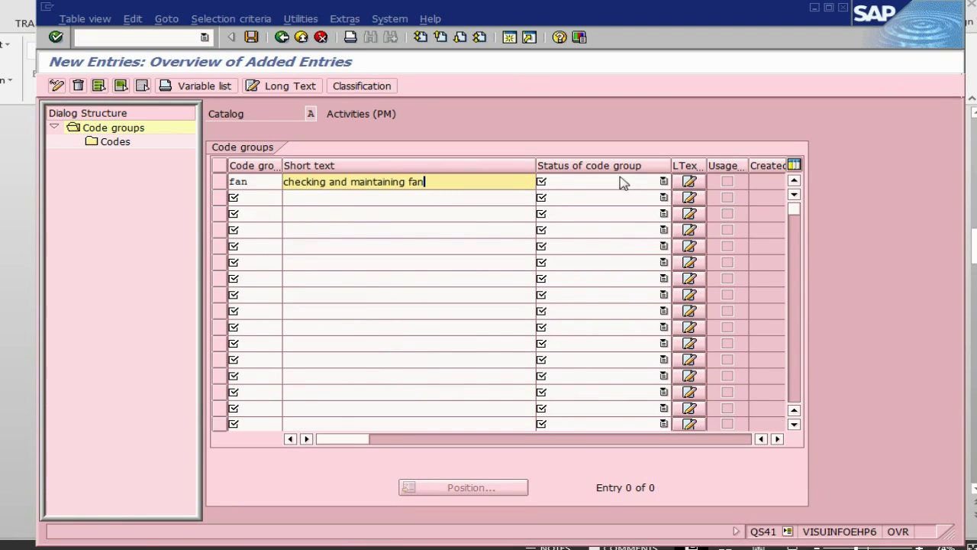
pyautogui.click(664, 181)
pyautogui.click(631, 208)
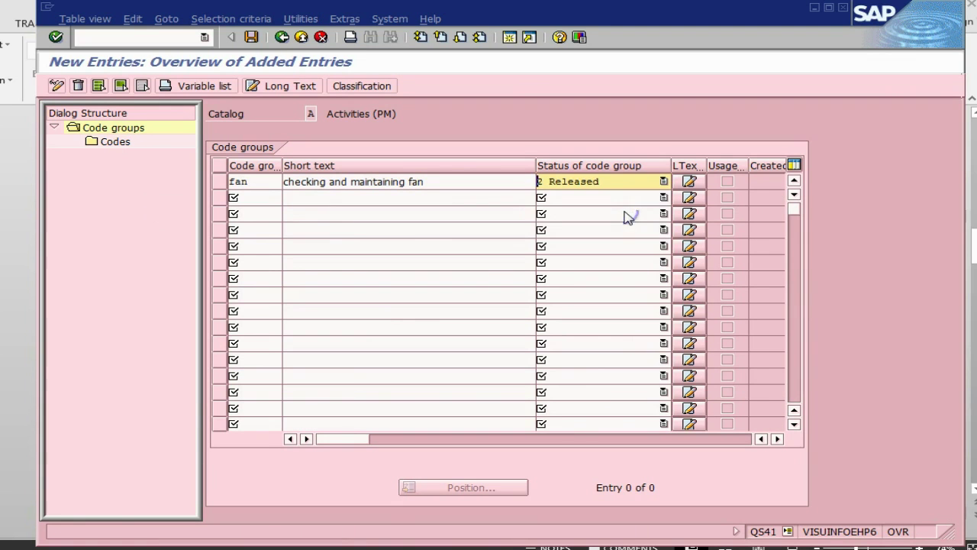
pyautogui.press('Return')
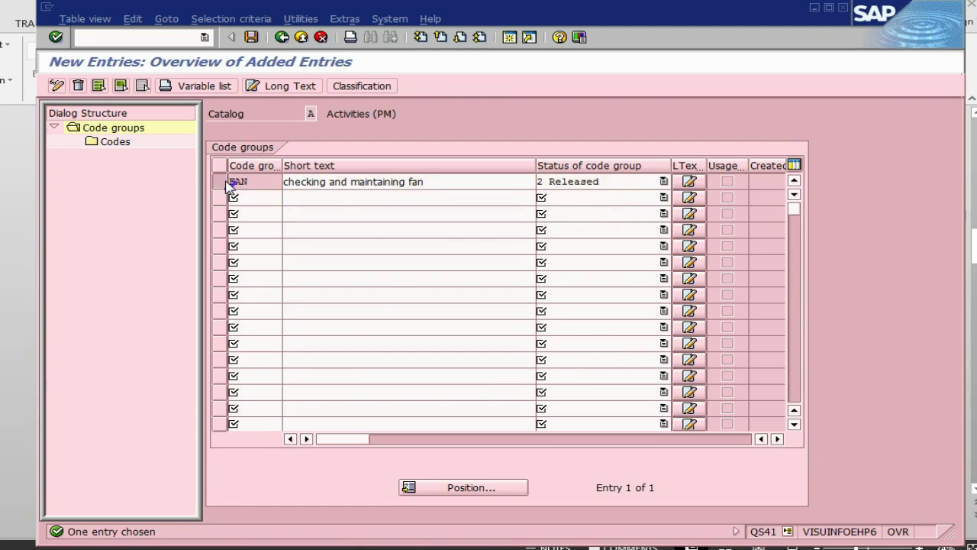
# Open the codes of the FAN group in the Activities (PM) catalog and add code 01 with short text "checked Ok".
pyautogui.click(220, 181)
pyautogui.doubleClick(119, 143)
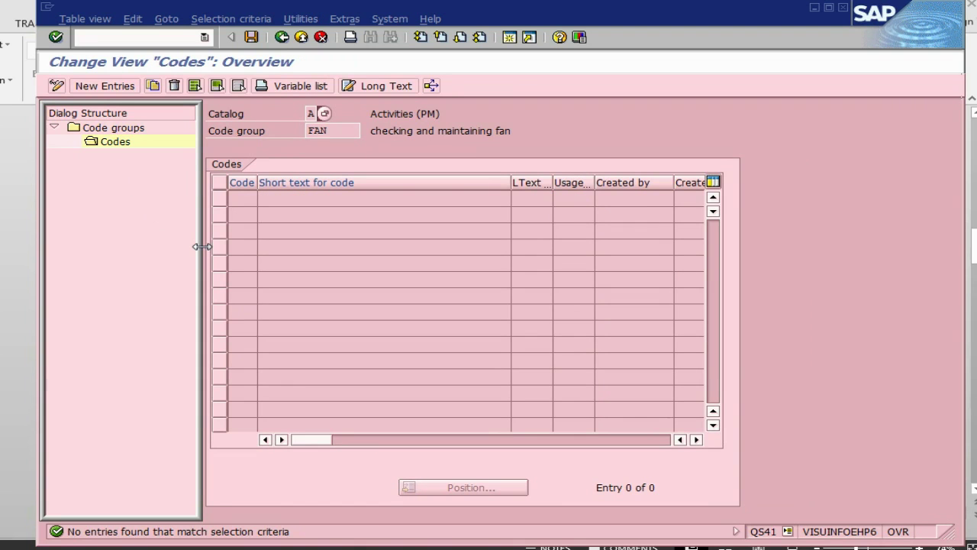
pyautogui.click(104, 86)
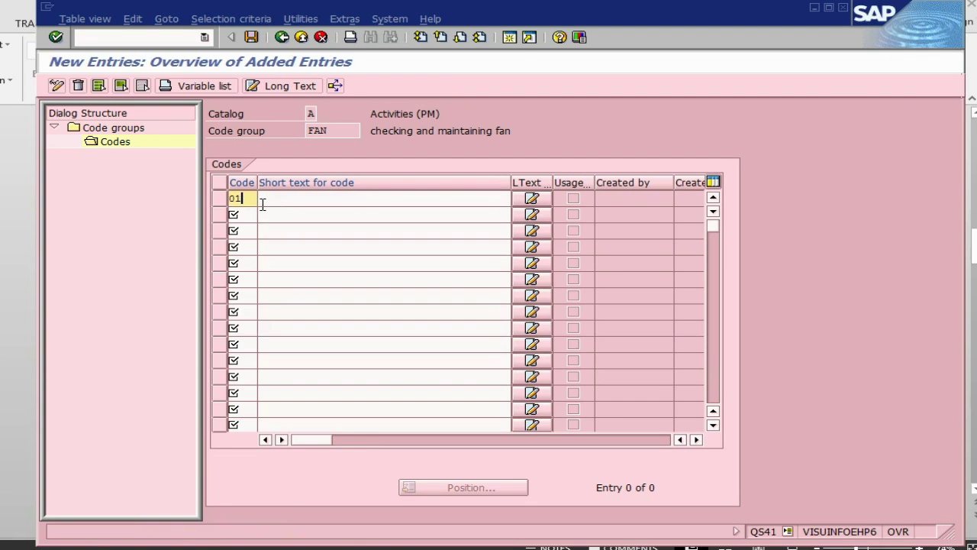
pyautogui.hotkey('alt', 'Tab')
pyautogui.hotkey('alt', 'Tab')
pyautogui.write('01')
pyautogui.click(377, 198)
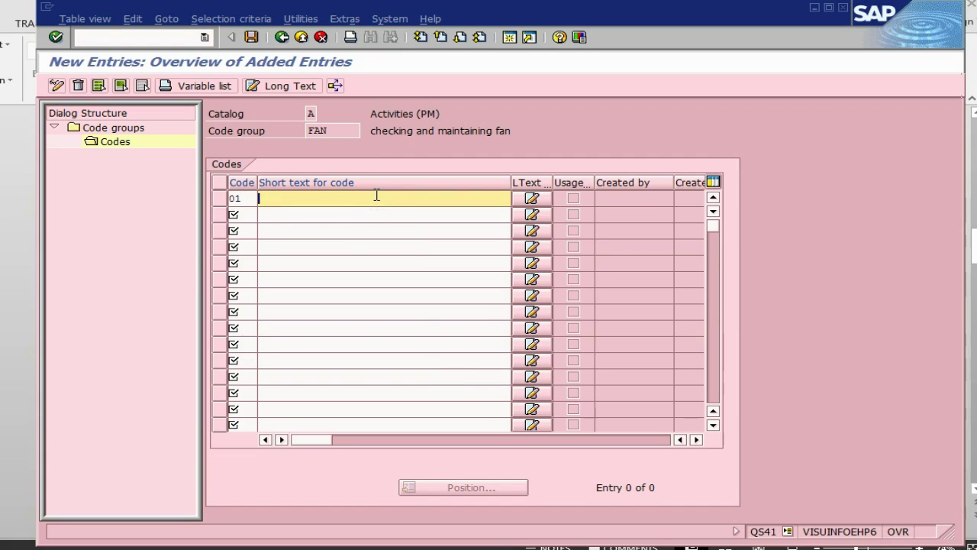
pyautogui.write('ch')
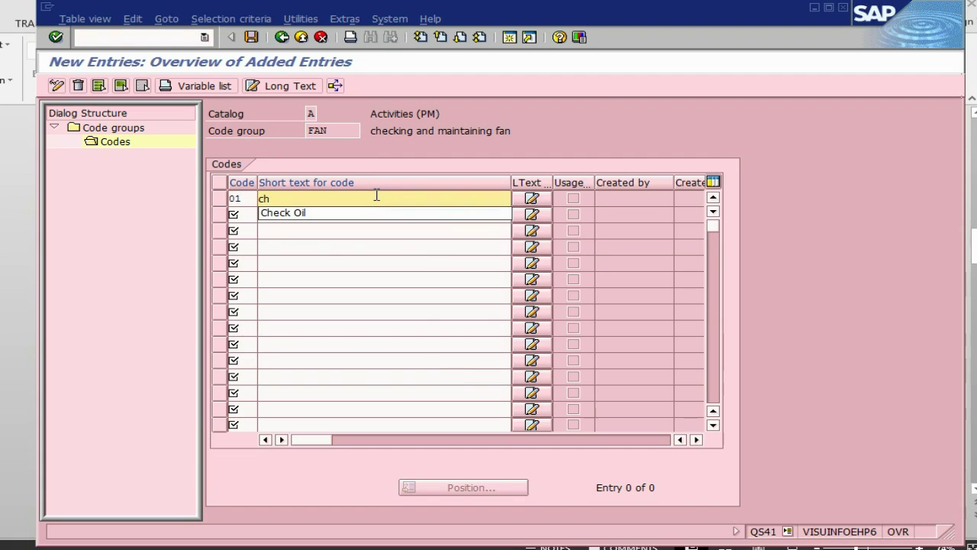
pyautogui.write('ecked Ok')
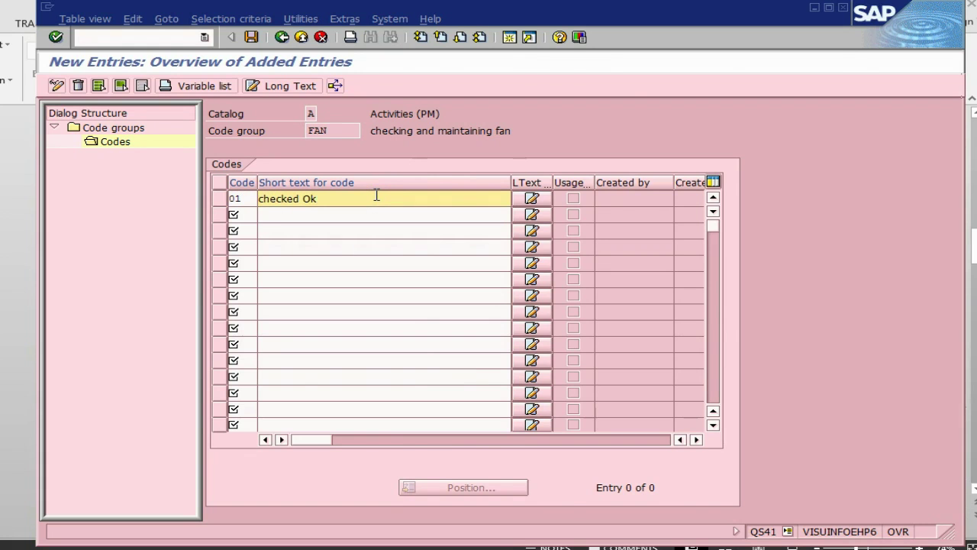
# Recheck the activity results on the PowerPoint slide, and add code 02 with short text "to be repaired" in SAP.
pyautogui.hotkey('alt', 'Tab')
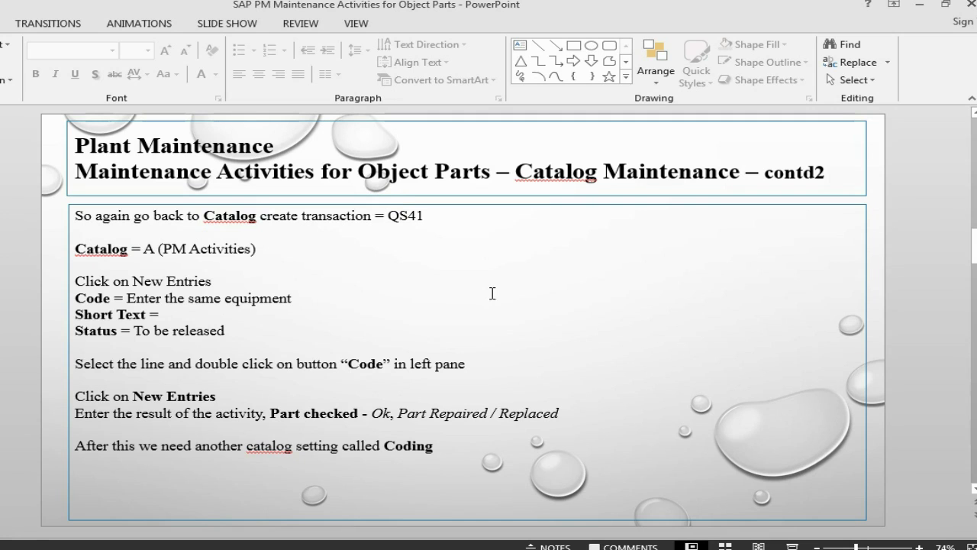
pyautogui.hotkey('alt', 'Tab')
pyautogui.write('Ok')
pyautogui.click(246, 215)
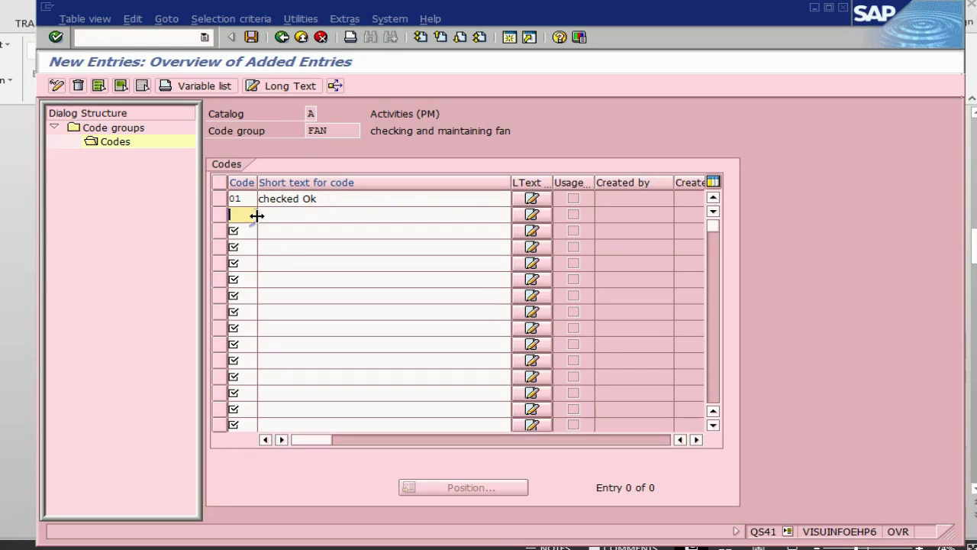
pyautogui.write('02')
pyautogui.click(301, 215)
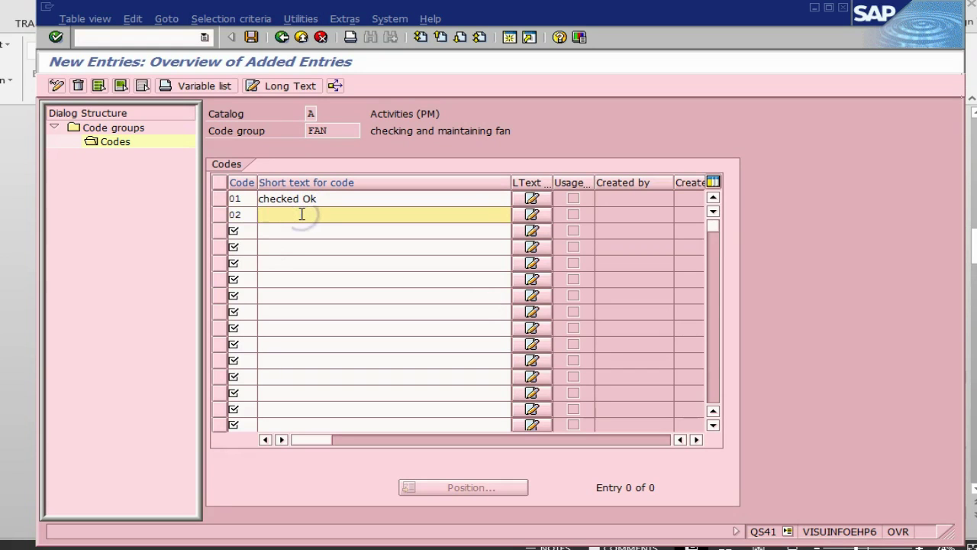
pyautogui.write('to be repaired')
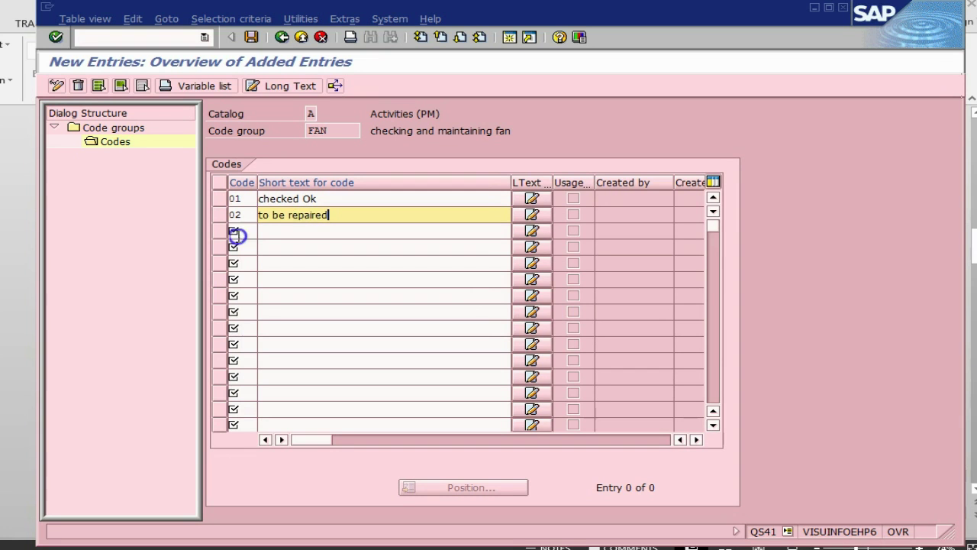
# Add code 03 with short text "needs replacement" to the FAN group and save the Activities (PM) catalog under the proposed customizing request.
pyautogui.click(237, 231)
pyautogui.write('03')
pyautogui.click(337, 236)
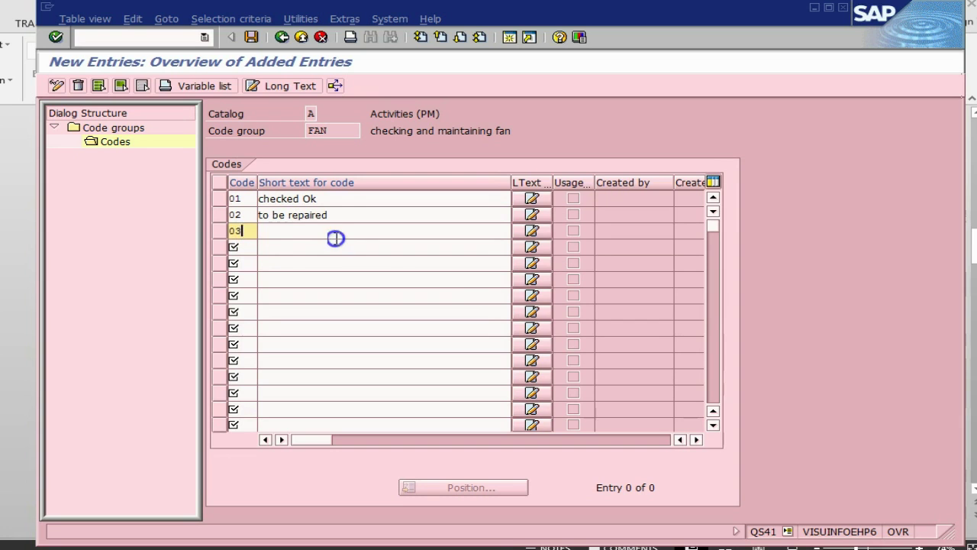
pyautogui.write('needs')
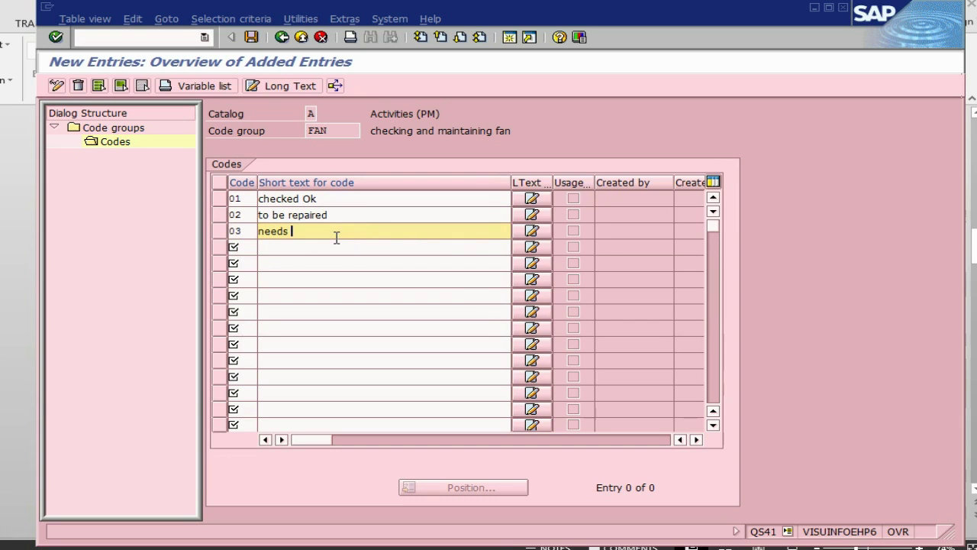
pyautogui.write(' replacement')
pyautogui.press('Return')
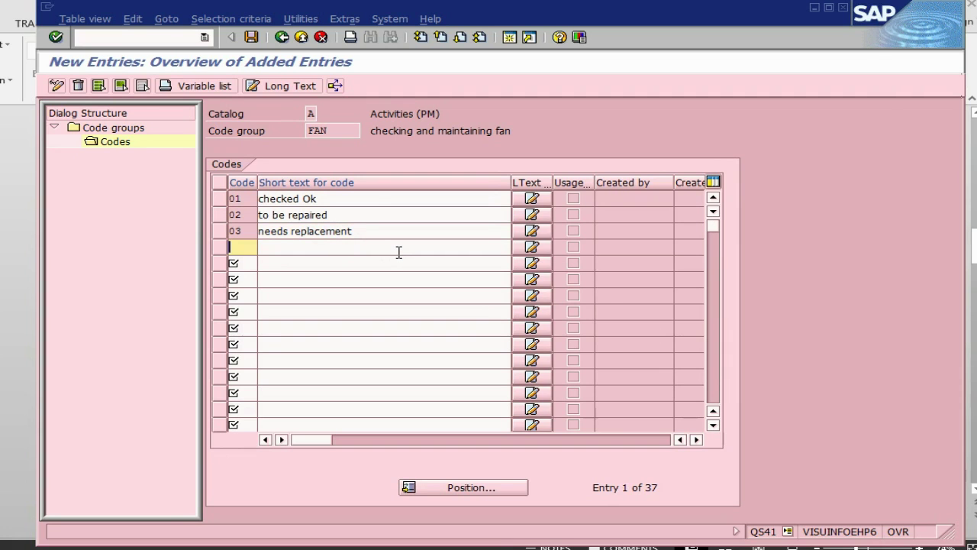
pyautogui.hotkey('ctrl', 's')
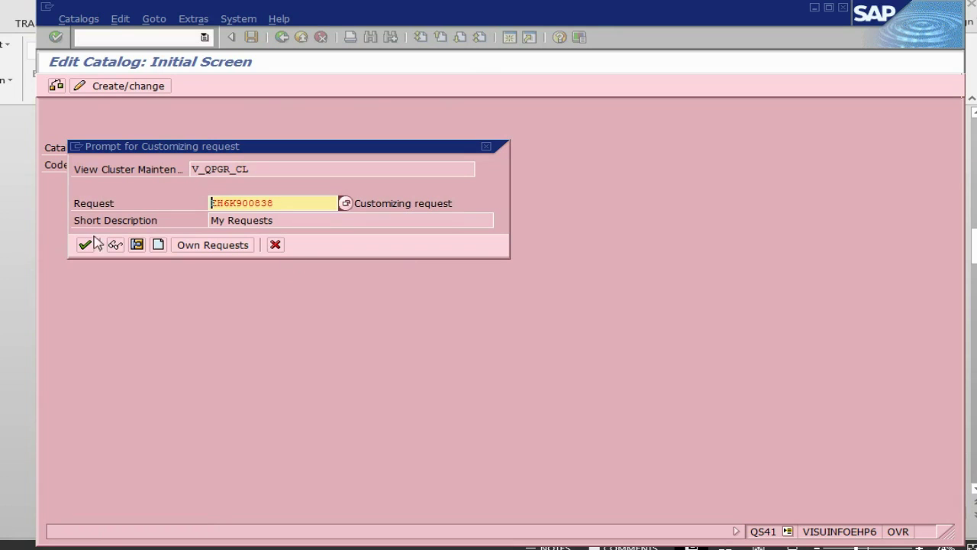
pyautogui.click(85, 245)
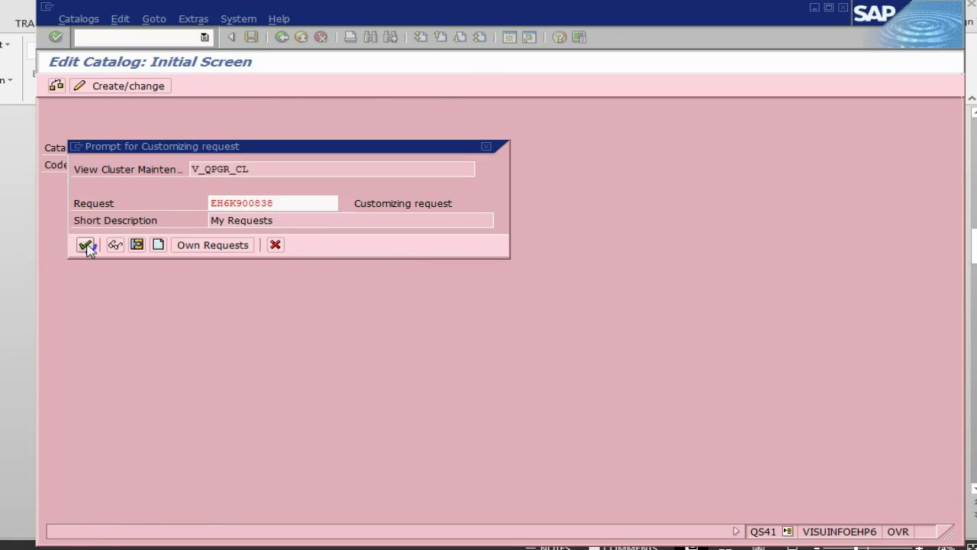
# Consult the next PowerPoint slide on catalog maintenance, and in SAP open the code groups of catalog D, Coding, for changing.
pyautogui.hotkey('alt', 'Tab')
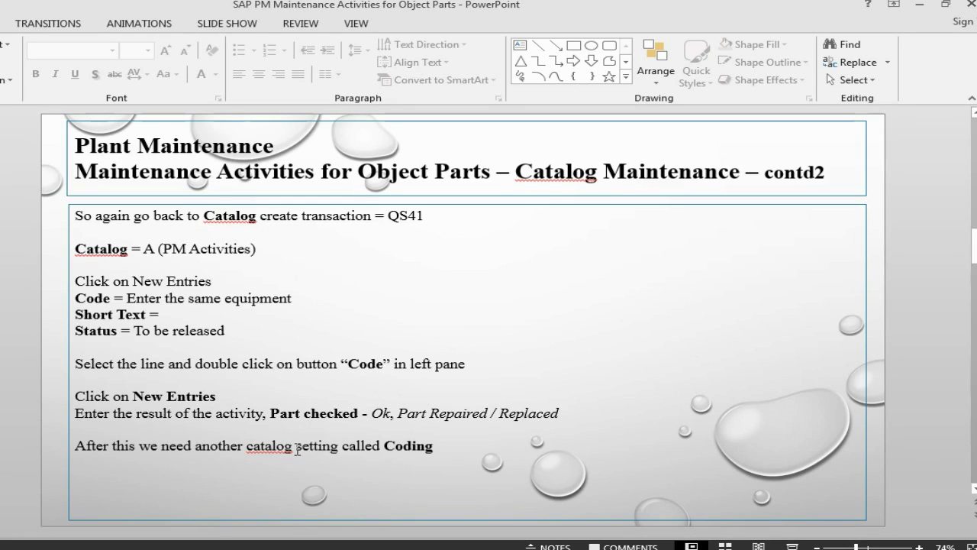
pyautogui.press('pagedown')
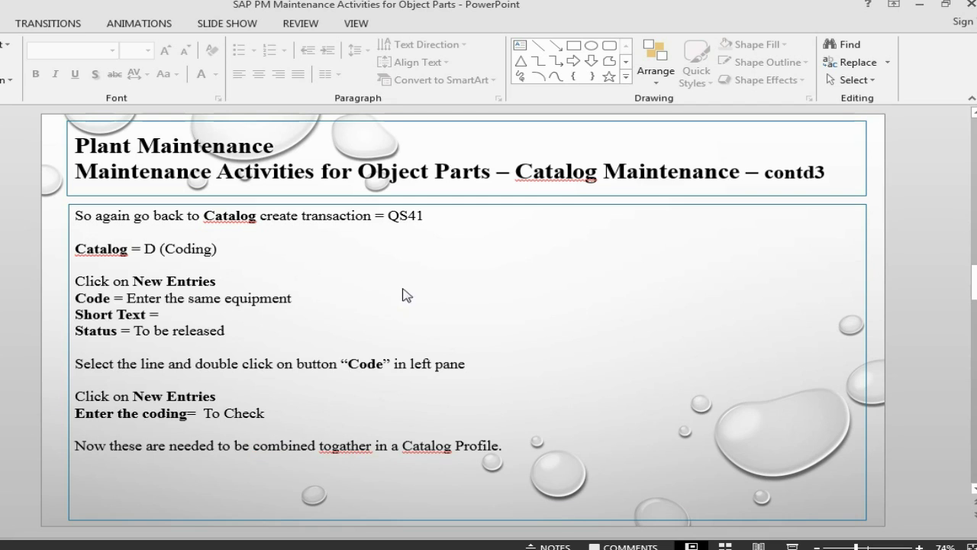
pyautogui.hotkey('alt', 'Tab')
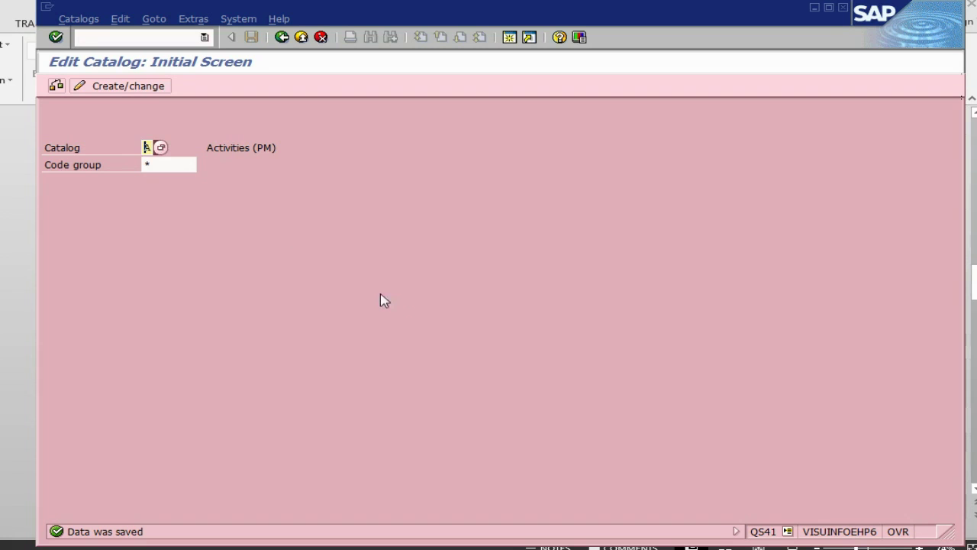
pyautogui.click(167, 149)
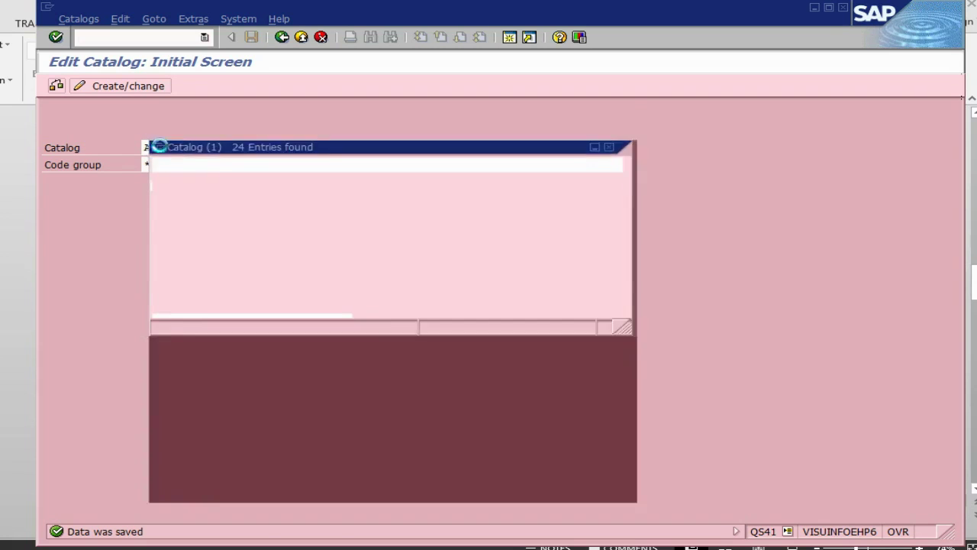
pyautogui.click(200, 362)
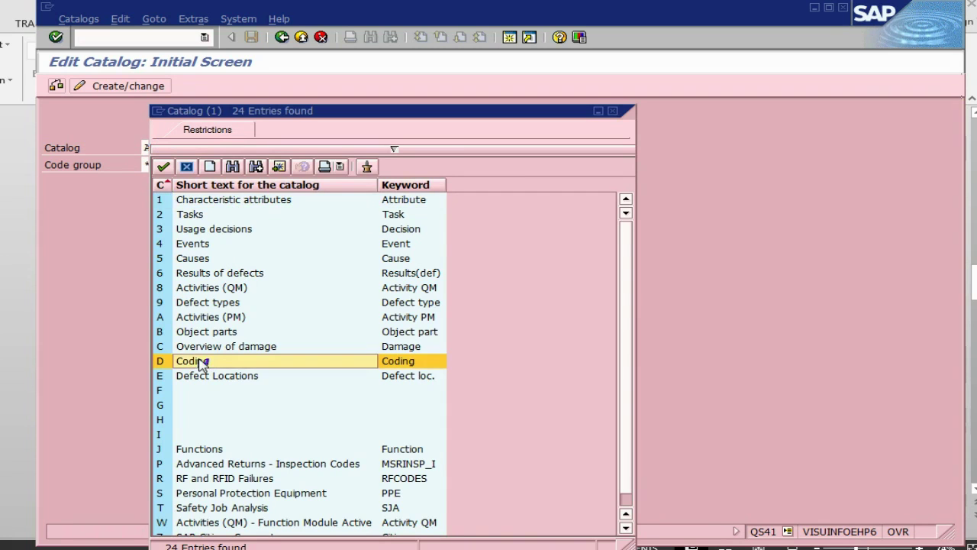
pyautogui.press('Escape')
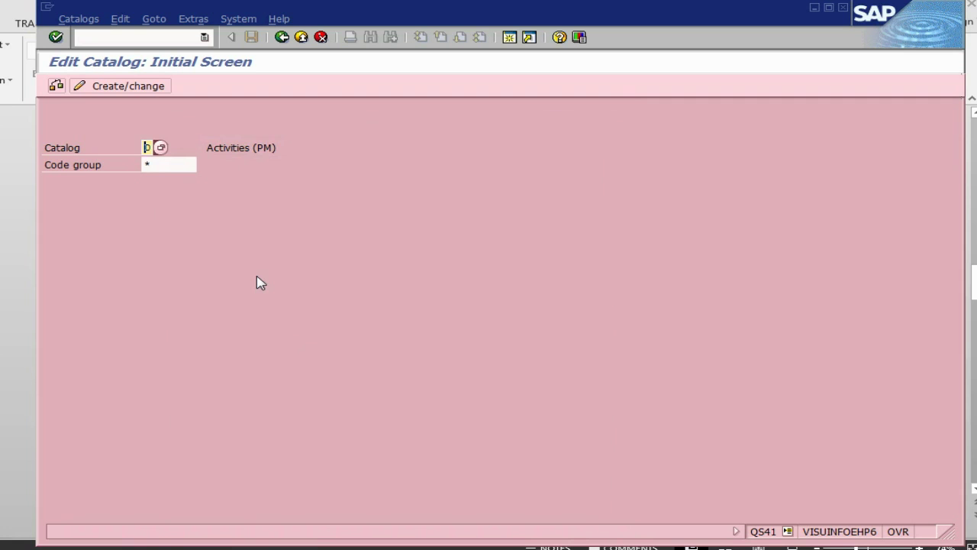
pyautogui.press('Return')
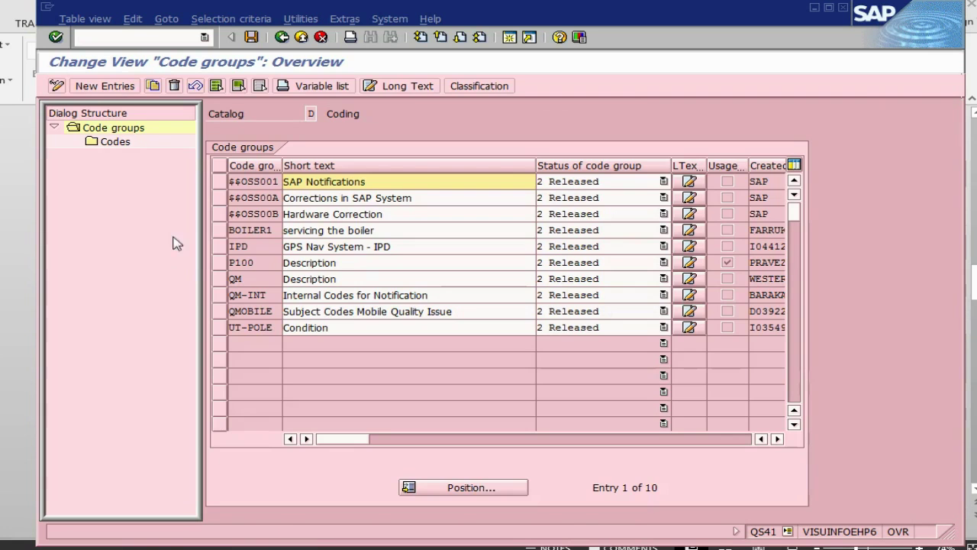
# Add a new code group FAN to the Coding catalog with short text "checking and maintaining fan" and status 2 Released.
pyautogui.press('F5')
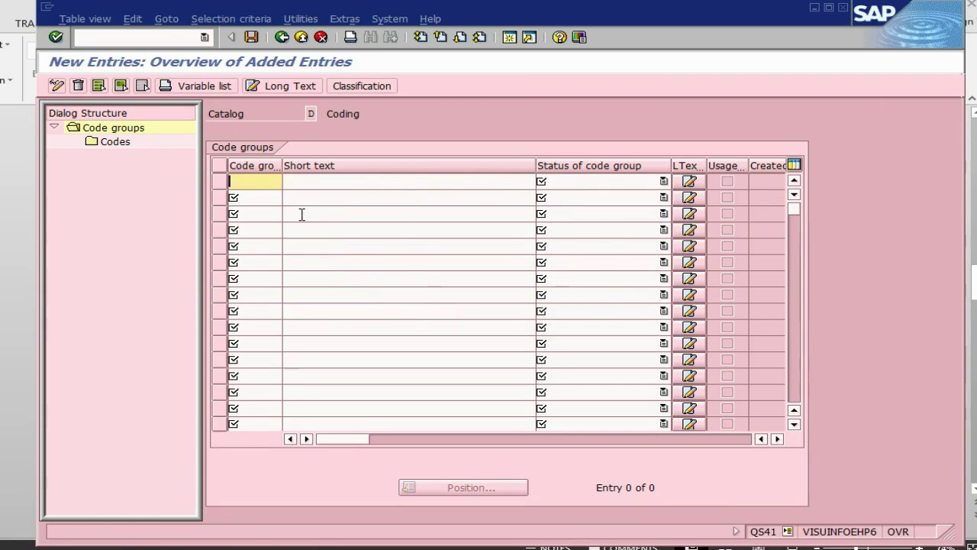
pyautogui.write('f')
pyautogui.click(258, 197)
pyautogui.press('Return')
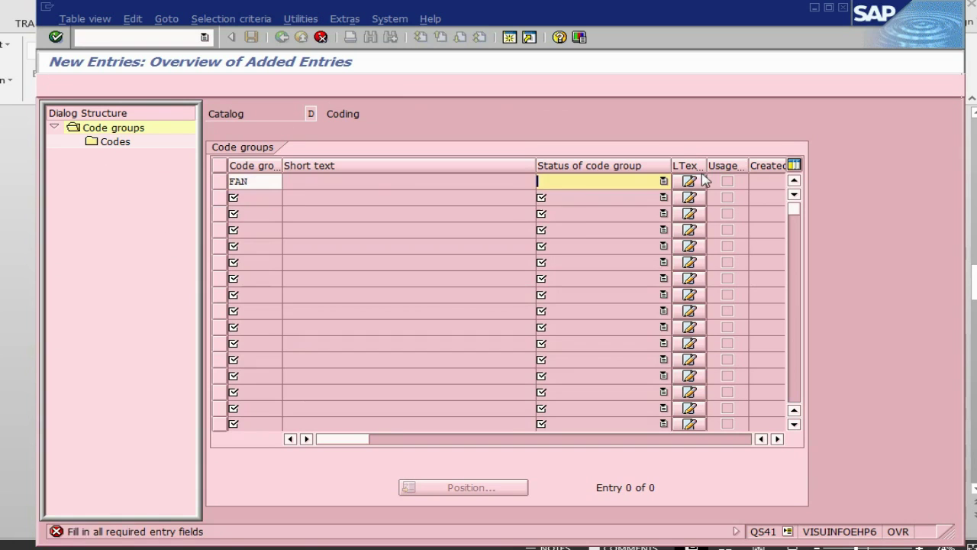
pyautogui.click(664, 181)
pyautogui.click(639, 207)
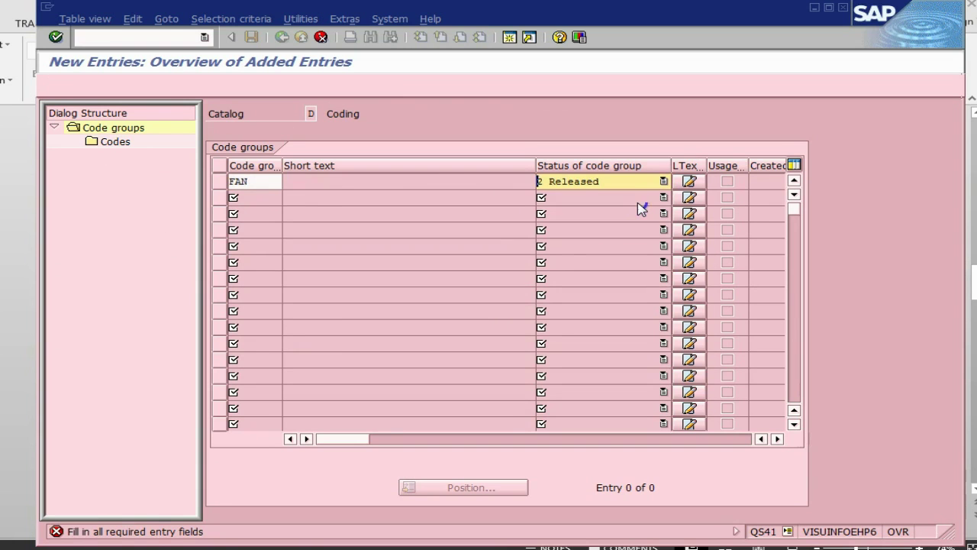
pyautogui.press('Return')
pyautogui.click(388, 177)
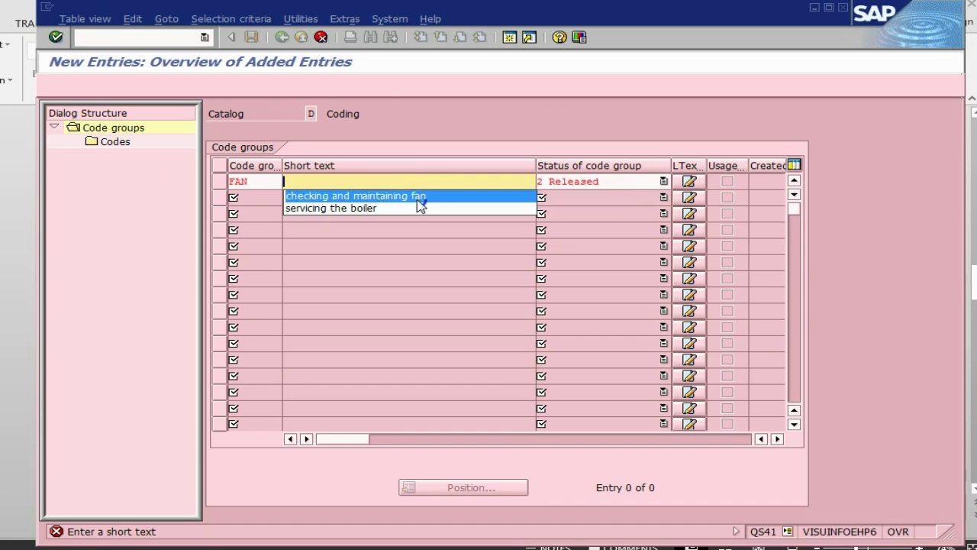
pyautogui.click(420, 196)
pyautogui.press('Return')
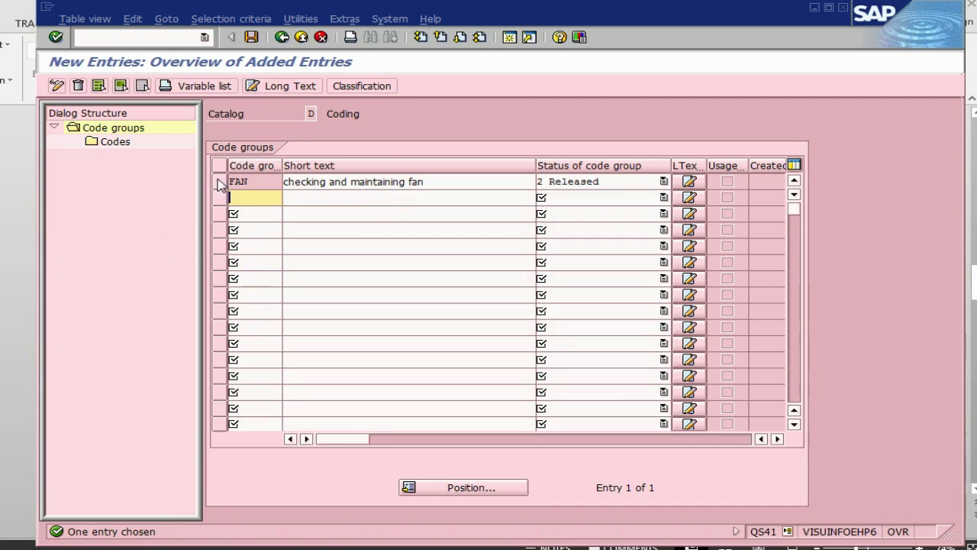
# Open the codes of the FAN group in the Coding catalog and add code 01 "checked", consulting the PowerPoint slide for the coding.
pyautogui.doubleClick(113, 141)
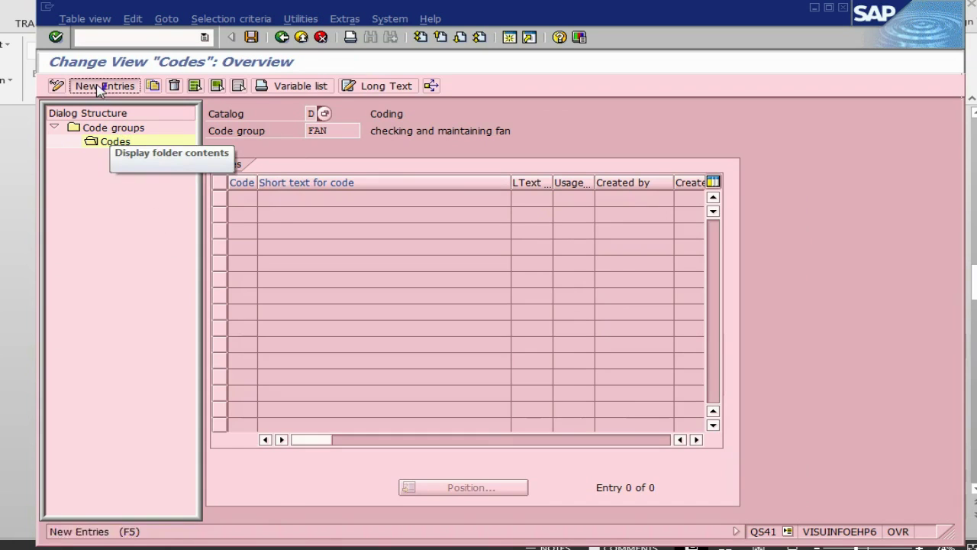
pyautogui.click(103, 86)
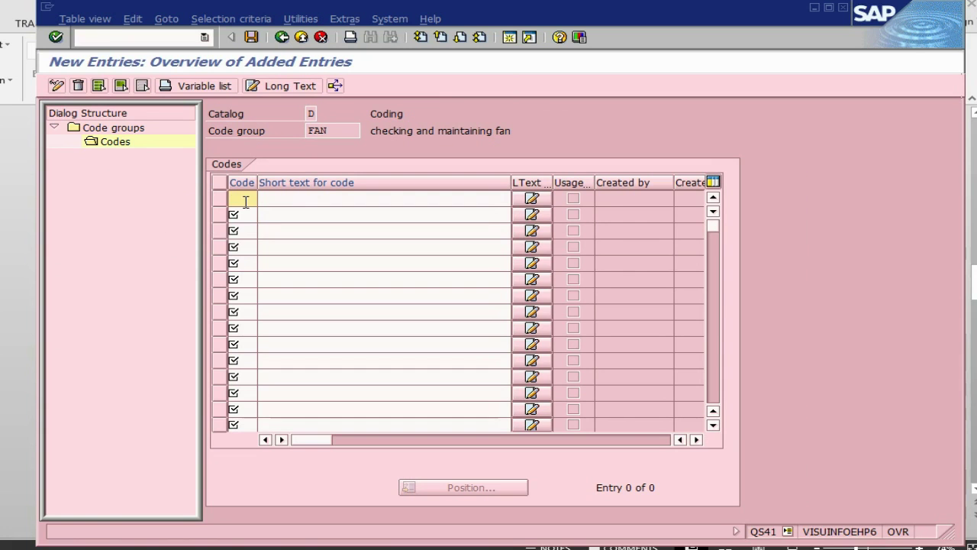
pyautogui.write('01')
pyautogui.hotkey('alt', 'Tab')
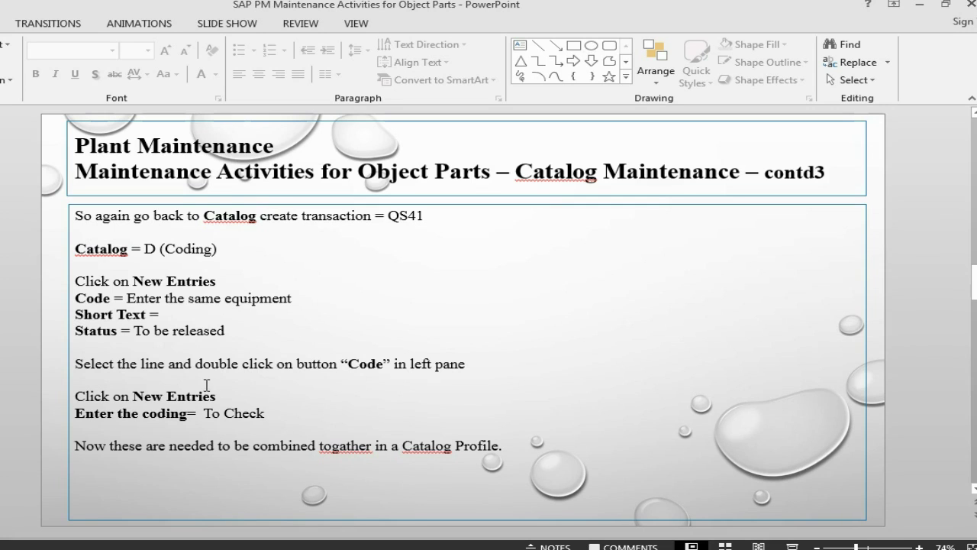
pyautogui.hotkey('alt', 'Tab')
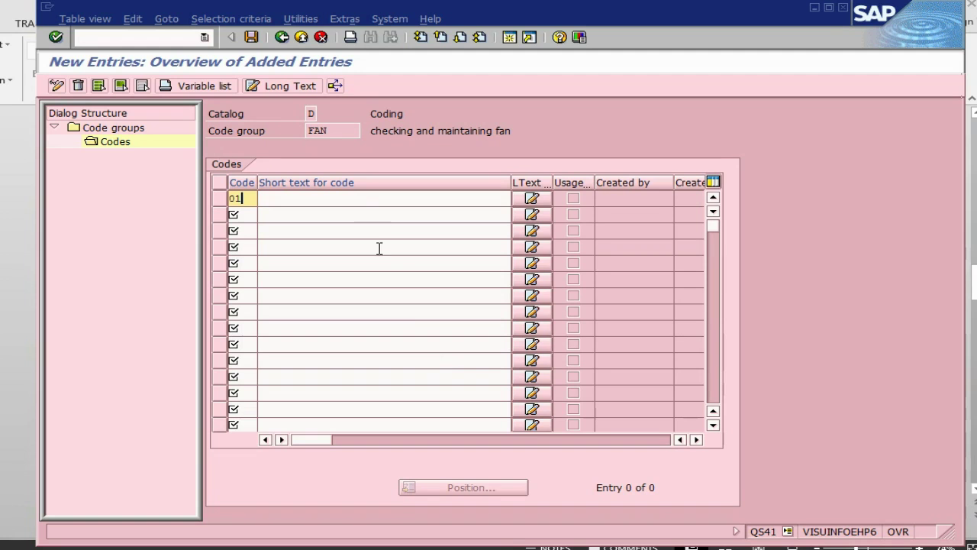
pyautogui.click(357, 200)
pyautogui.write('che')
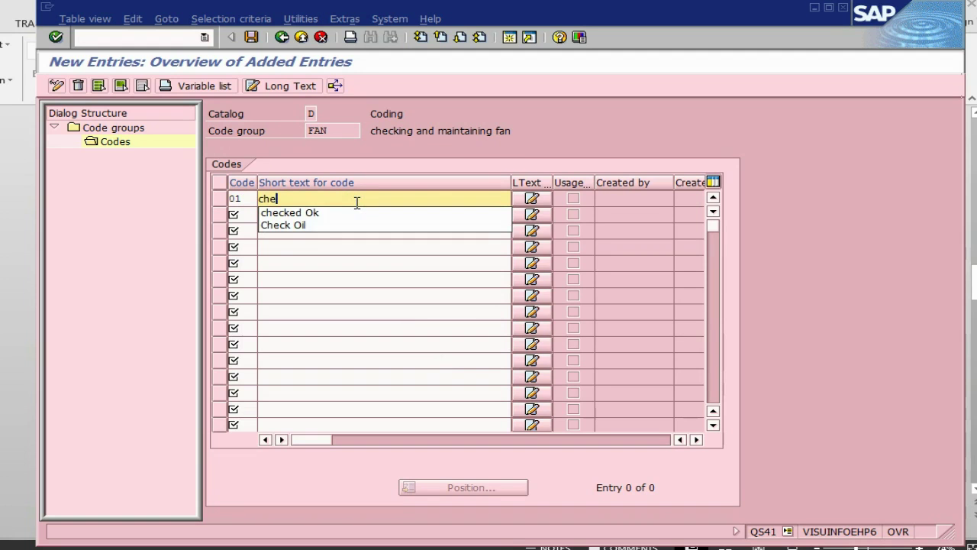
pyautogui.write('cked')
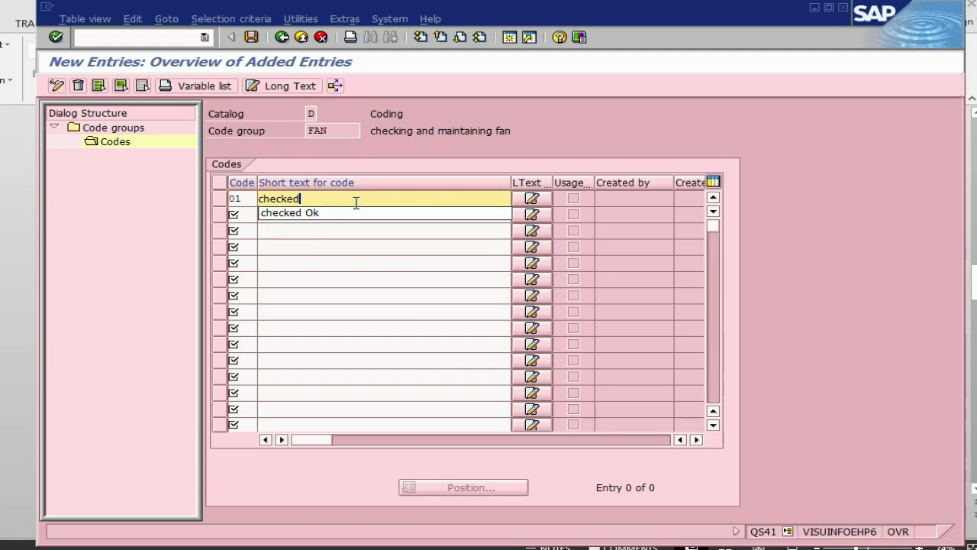
pyautogui.click(323, 214)
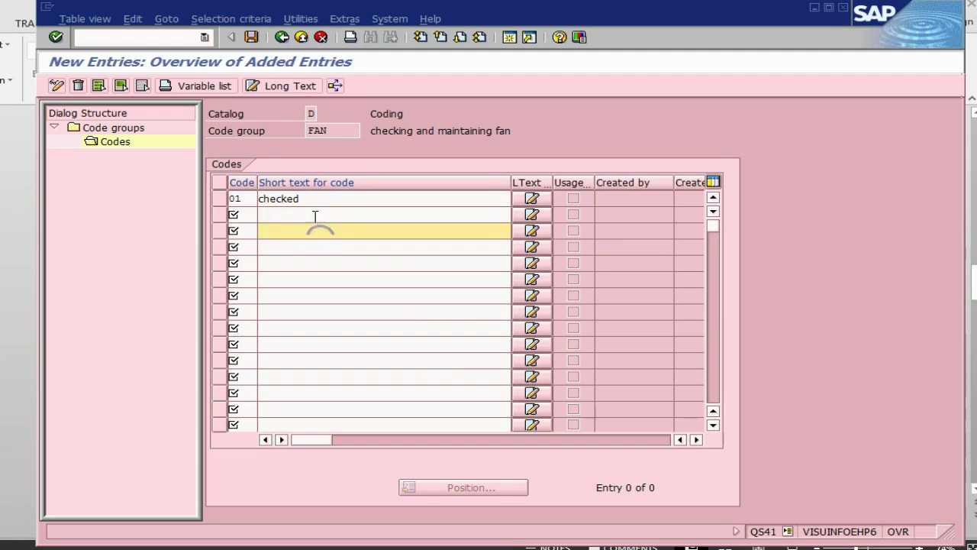
# Add code 02 with short text "repaired or replaced" and save the Coding catalog under the proposed customizing request.
pyautogui.click(245, 212)
pyautogui.write('02')
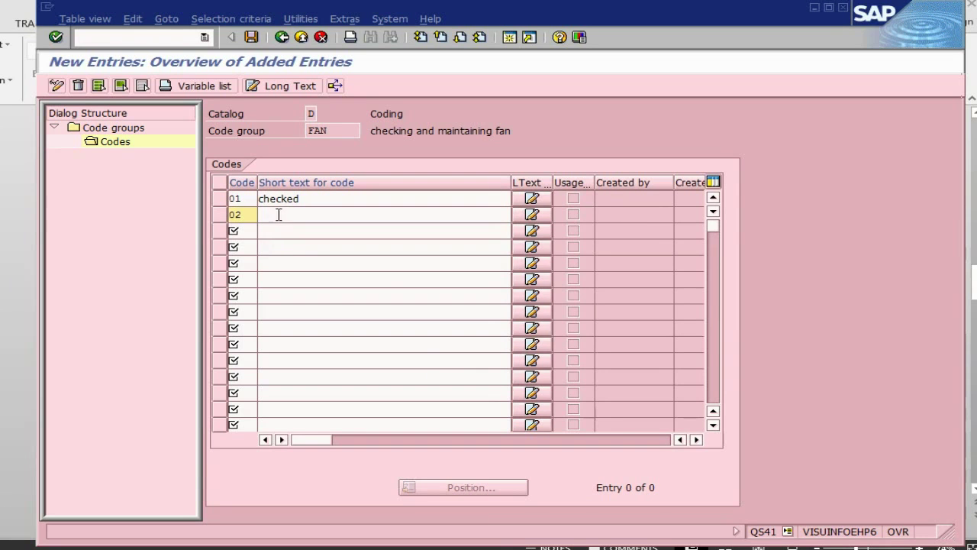
pyautogui.click(279, 215)
pyautogui.write('repa')
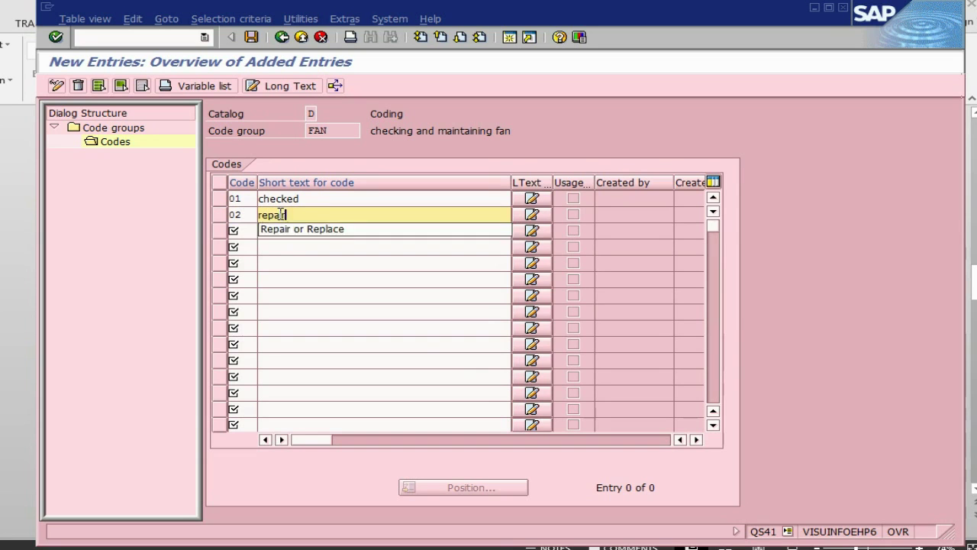
pyautogui.write('ired or replaced')
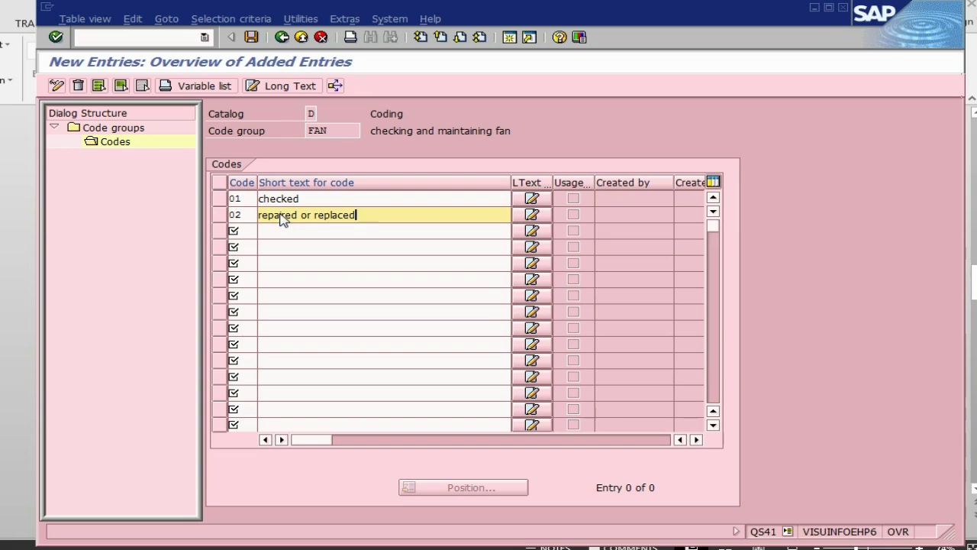
pyautogui.press('Return')
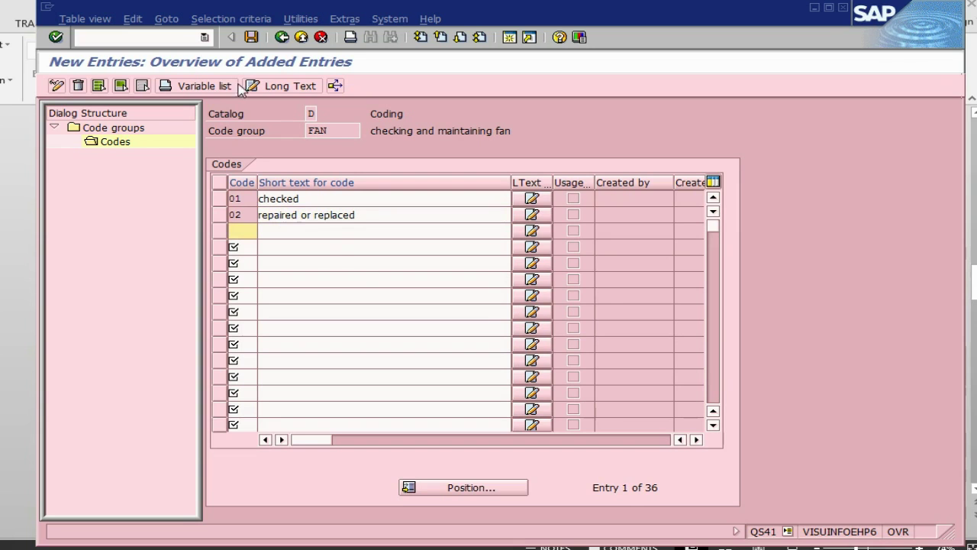
pyautogui.press('Return')
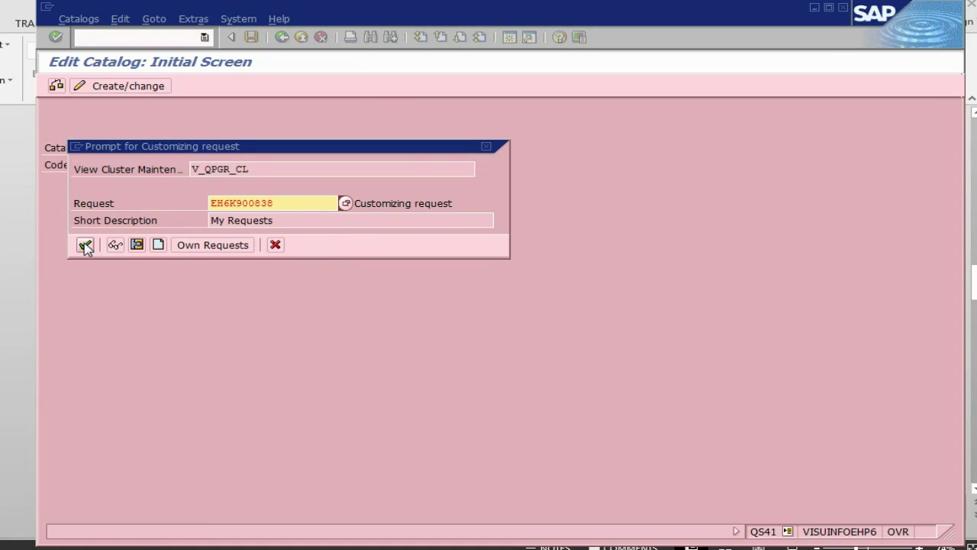
pyautogui.click(84, 245)
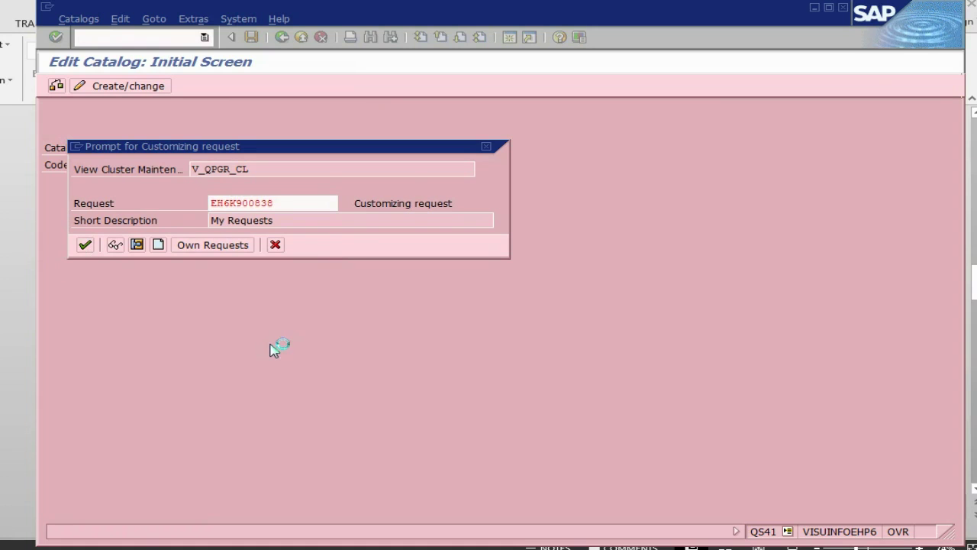
# Switch to PowerPoint and make the words "Catalog Profile" bold in the last line of the Coding catalog slide.
pyautogui.hotkey('alt', 'Tab')
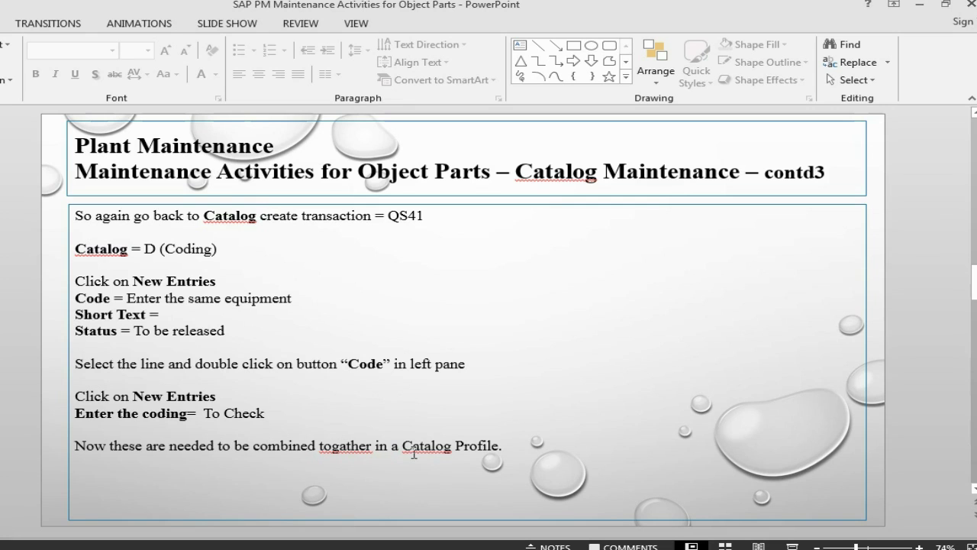
pyautogui.moveTo(407, 449); pyautogui.dragTo(496, 446)
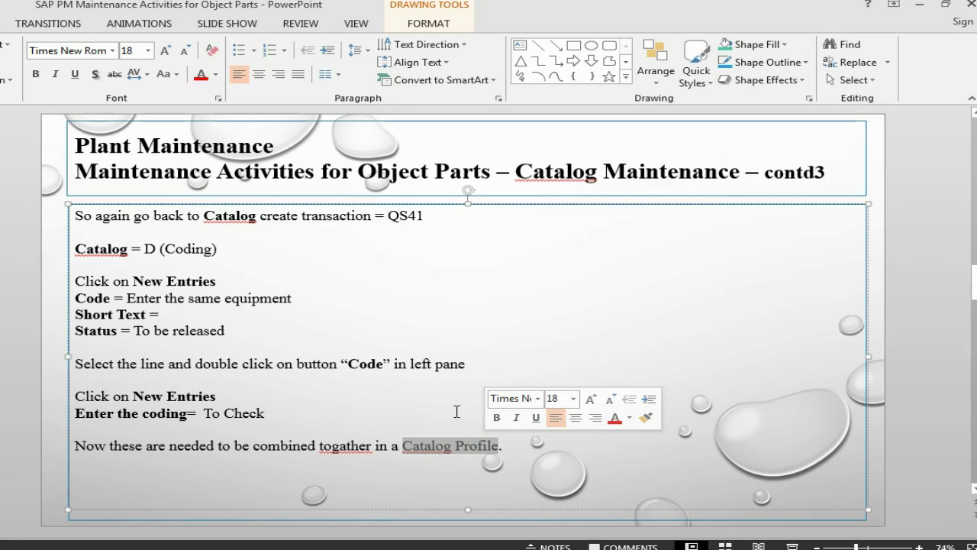
pyautogui.click(35, 74)
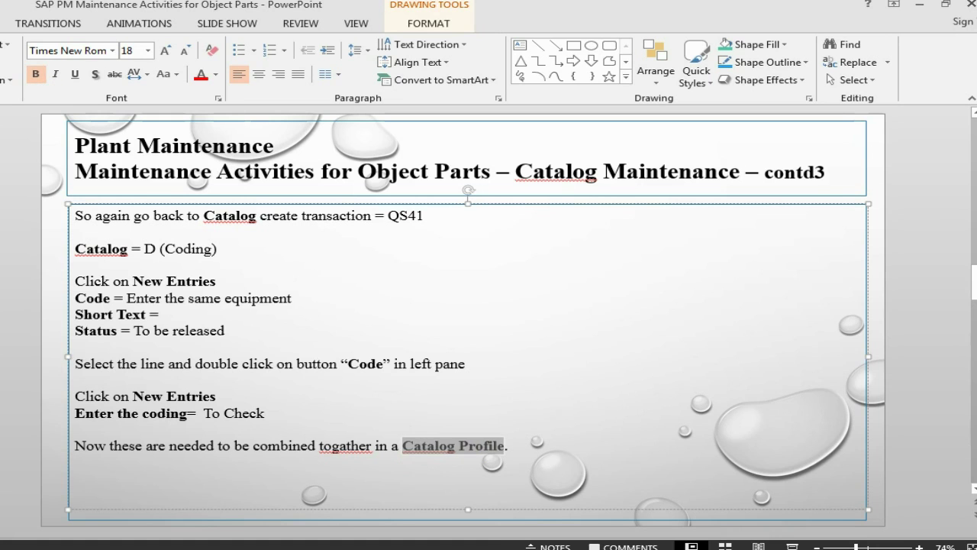
pyautogui.press('Escape')
pyautogui.press('Escape')
# Show the Catalog Profile Maintain slide, switch to SAP and open the SAP Reference IMG through transaction /nspro.
pyautogui.press('pagedown')
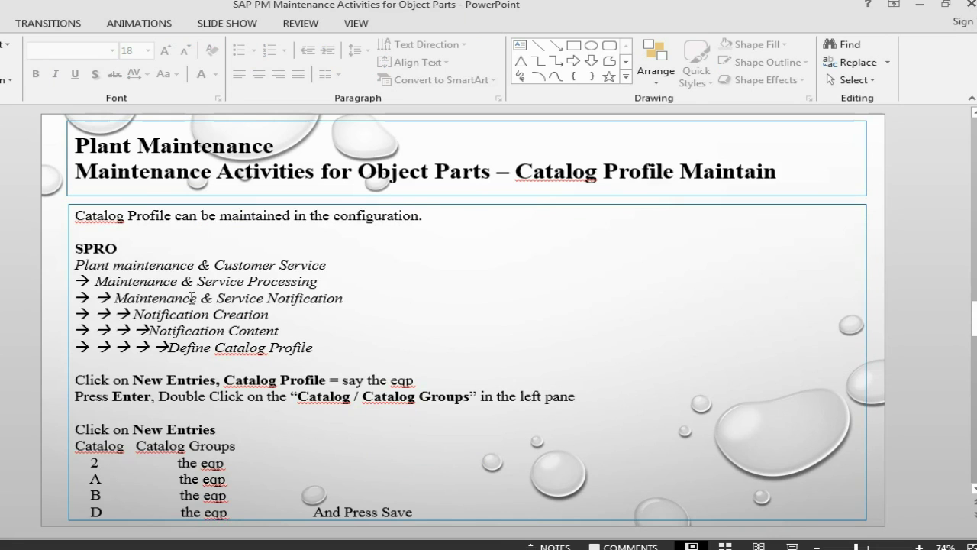
pyautogui.hotkey('alt', 'Tab')
pyautogui.click(160, 38)
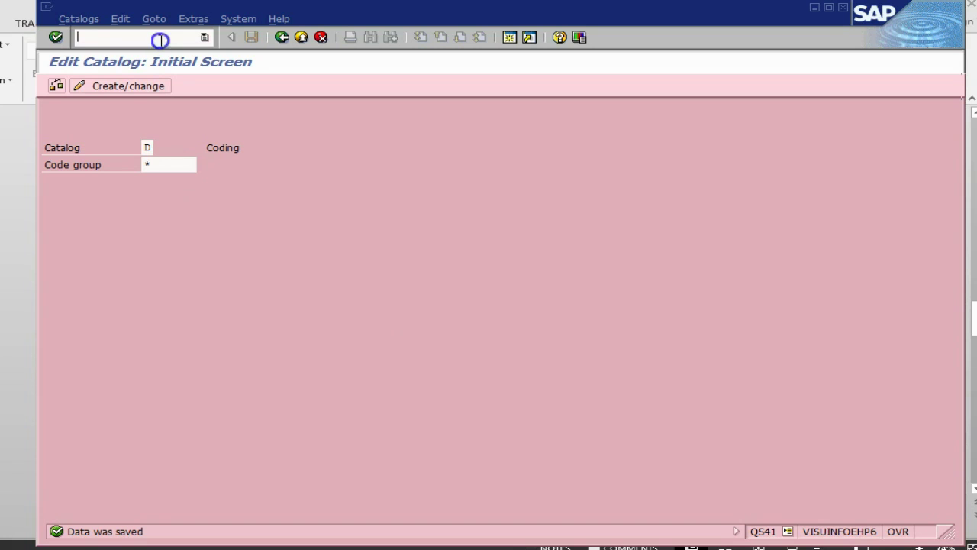
pyautogui.write('/nspro')
pyautogui.press('Return')
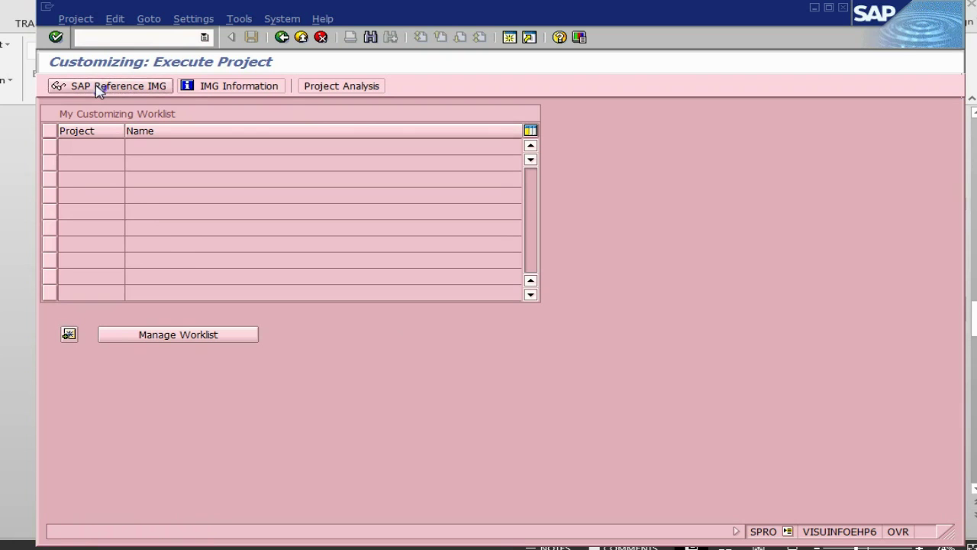
pyautogui.click(128, 86)
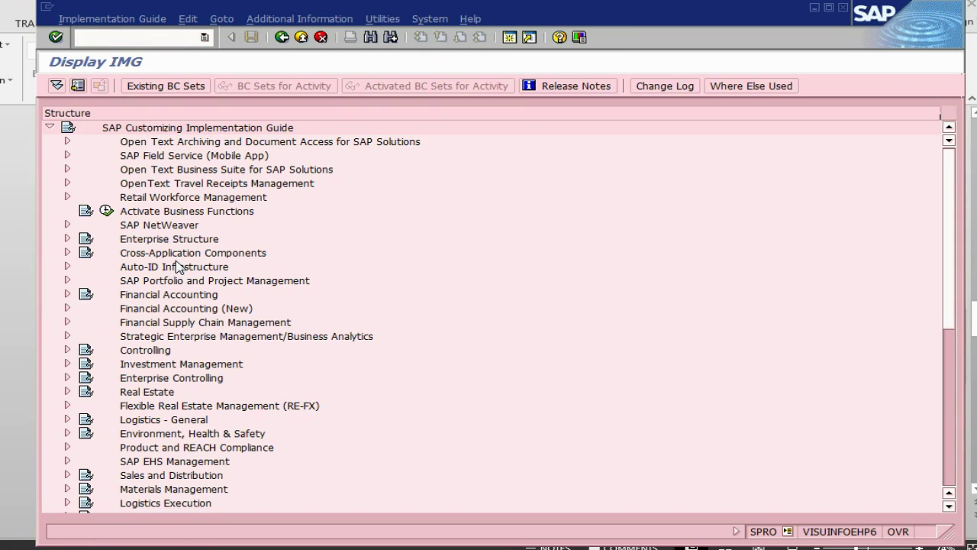
# Expand Plant Maintenance and Customer Service, Maintenance and Service Processing, and Maintenance and Service Notifications in the IMG, following the path on the PowerPoint slide.
pyautogui.click(177, 267)
pyautogui.scroll(-6, 177, 268)
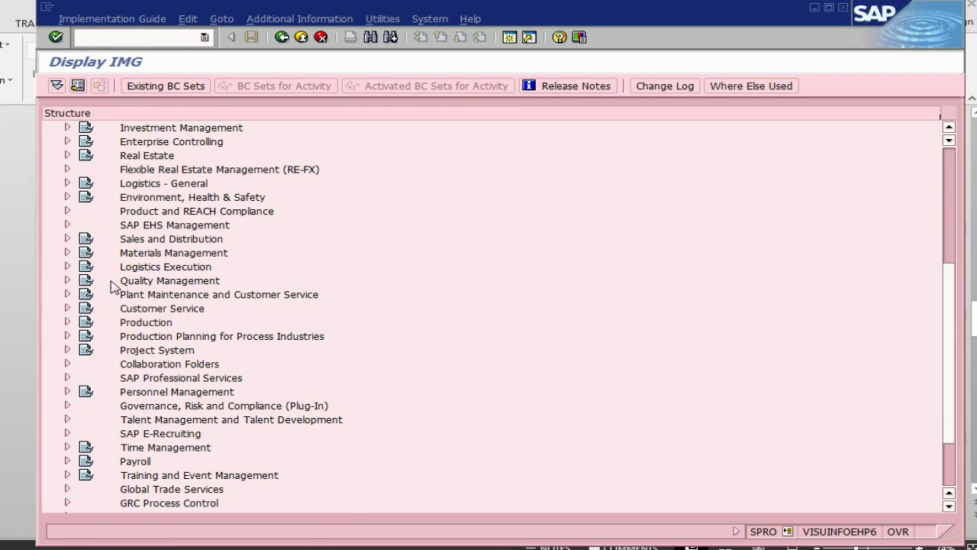
pyautogui.click(67, 294)
pyautogui.hotkey('alt', 'Tab')
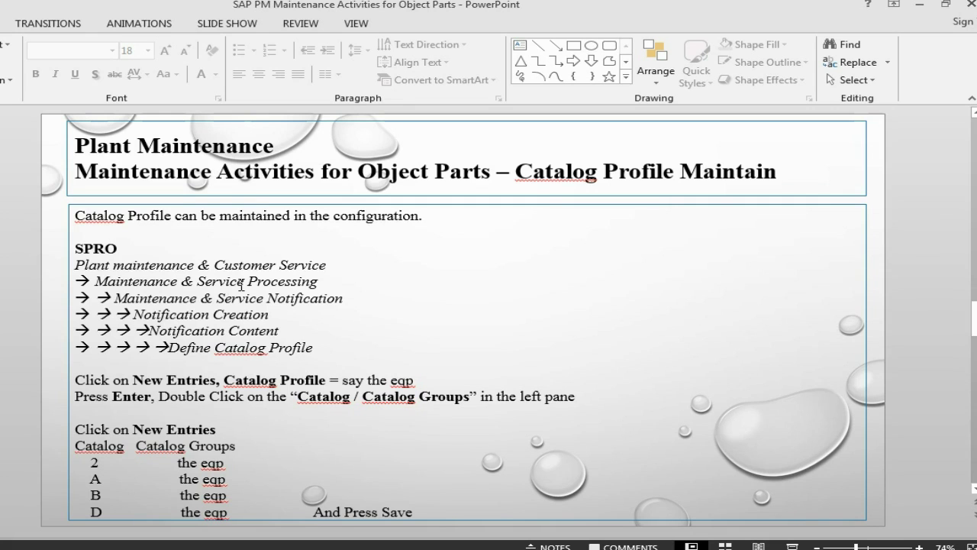
pyautogui.hotkey('alt', 'Tab')
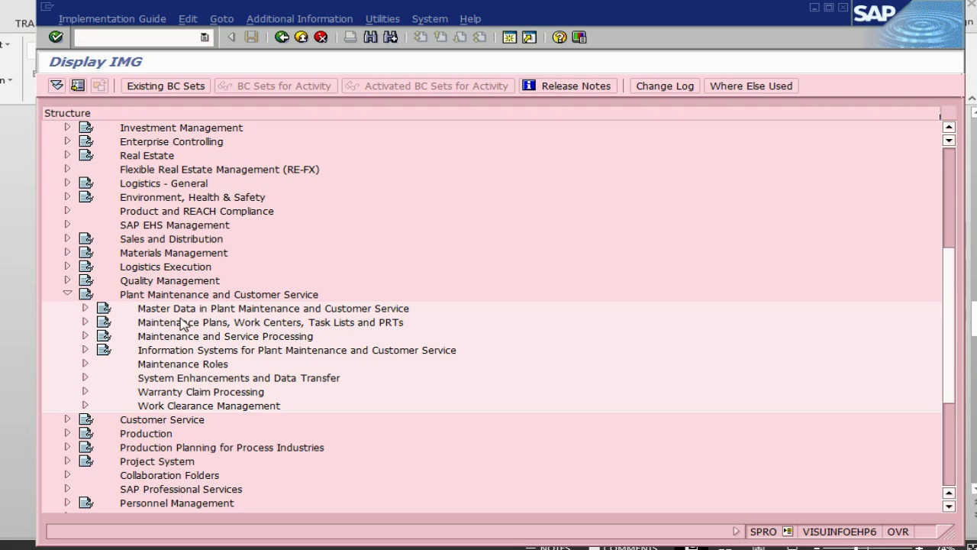
pyautogui.click(85, 336)
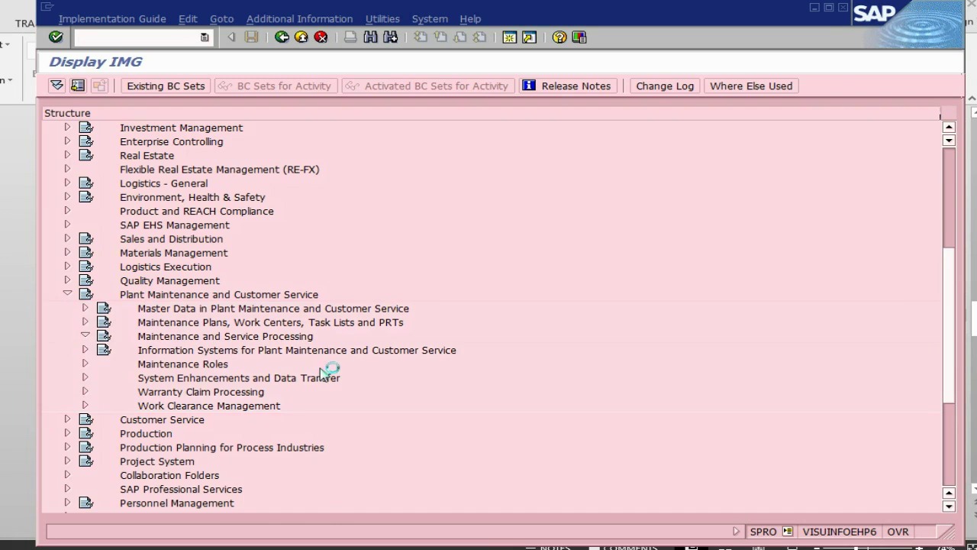
pyautogui.hotkey('alt', 'Tab')
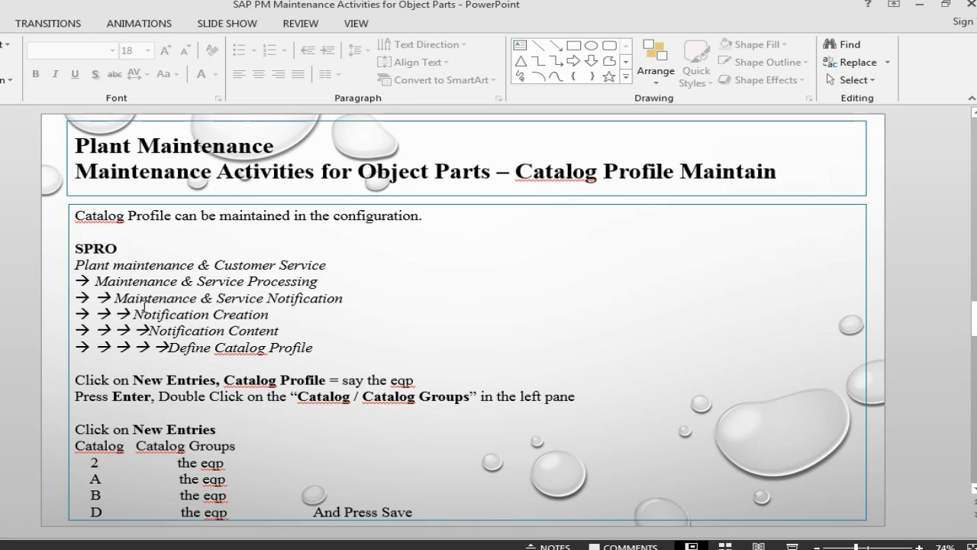
pyautogui.hotkey('alt', 'Tab')
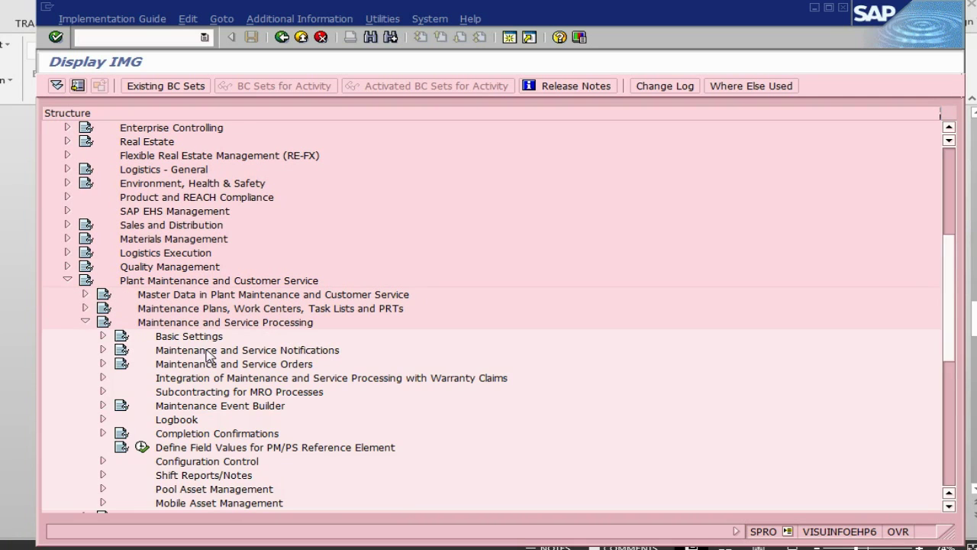
pyautogui.click(103, 349)
# Expand Notification Creation and Notification Content and execute Define Catalog Profile, checking the path against the PowerPoint slide.
pyautogui.hotkey('alt', 'Tab')
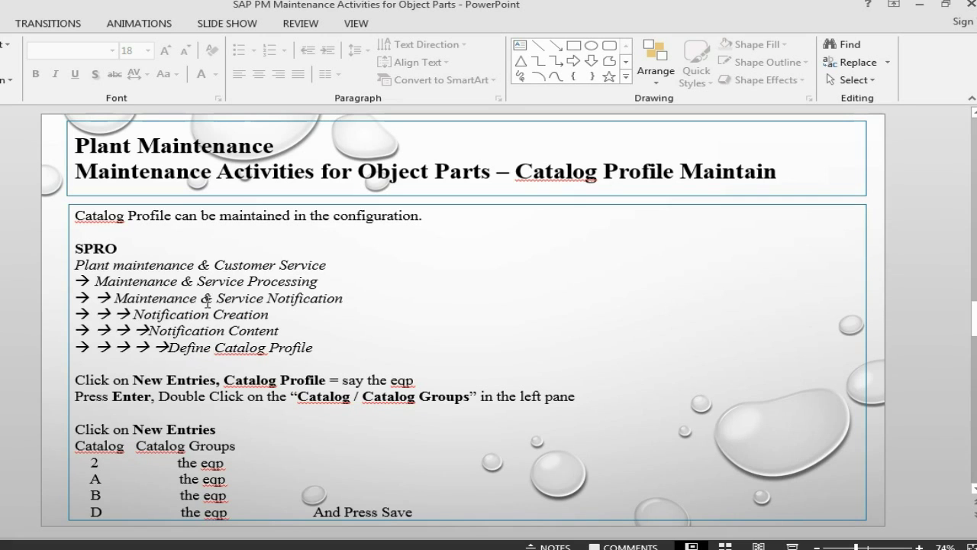
pyautogui.hotkey('alt', 'Tab')
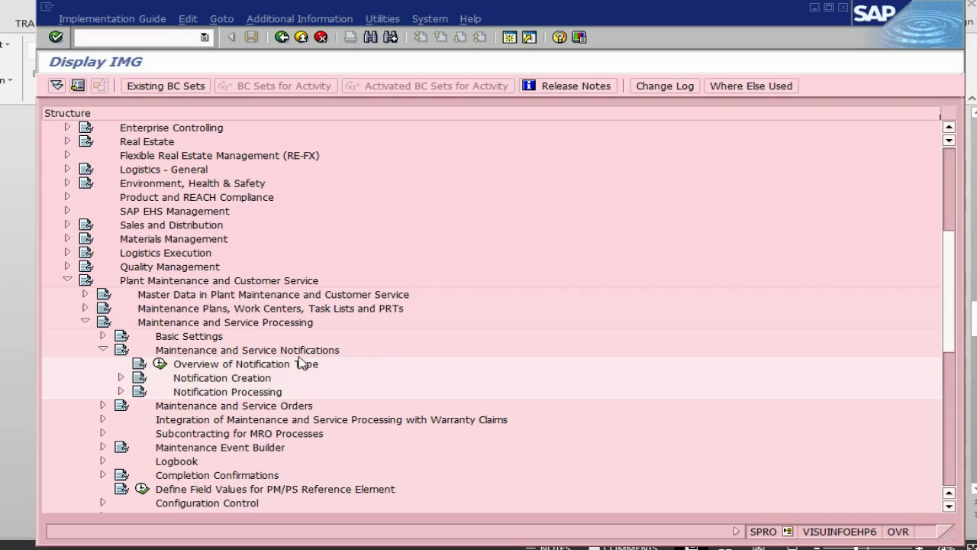
pyautogui.click(122, 378)
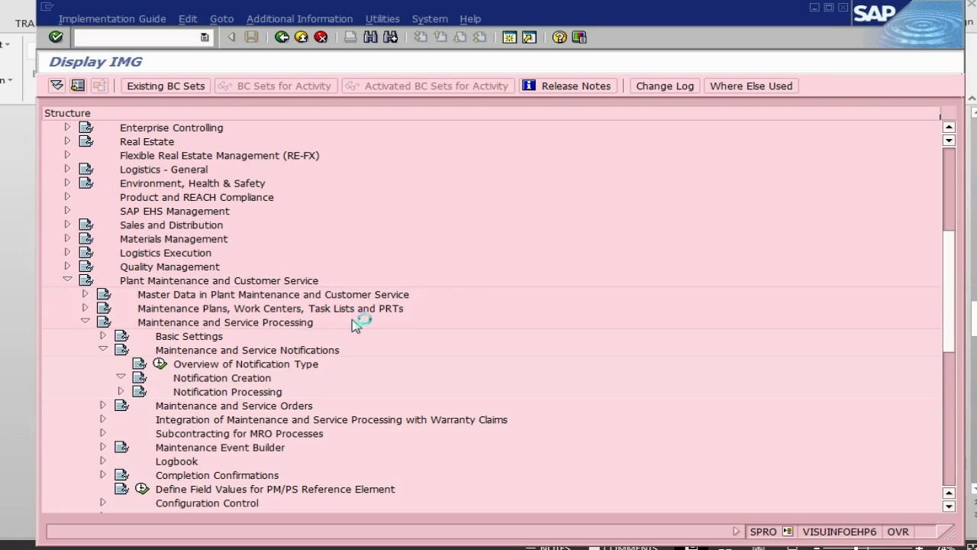
pyautogui.hotkey('alt', 'Tab')
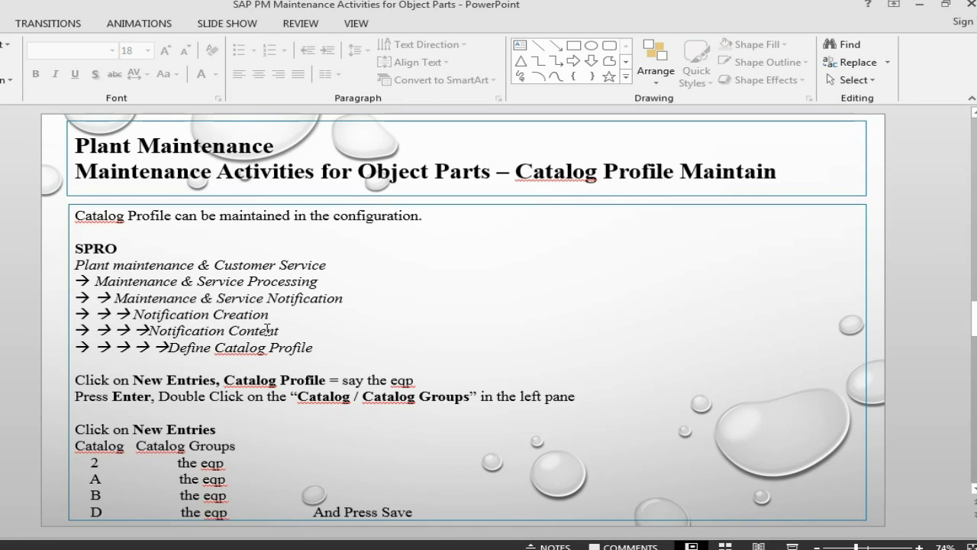
pyautogui.hotkey('alt', 'Tab')
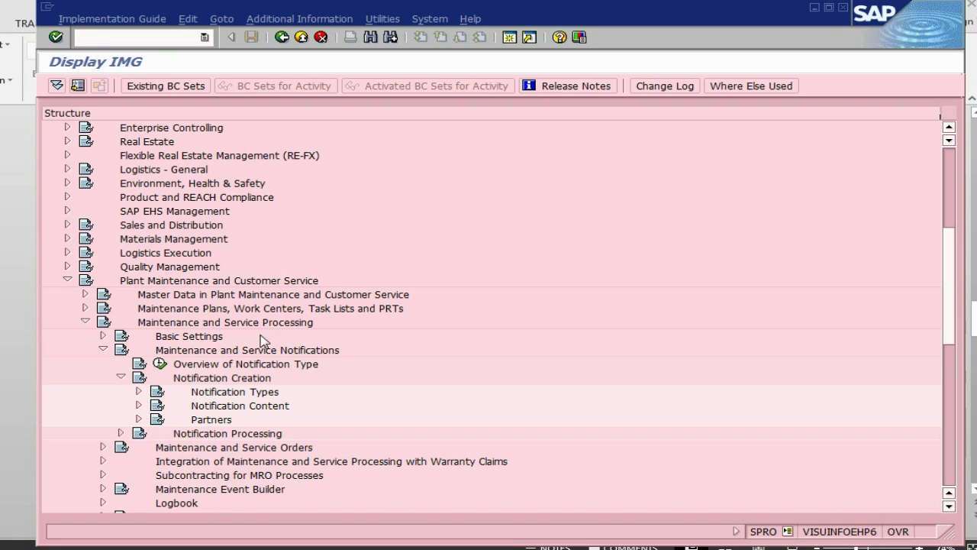
pyautogui.click(138, 406)
pyautogui.hotkey('alt', 'Tab')
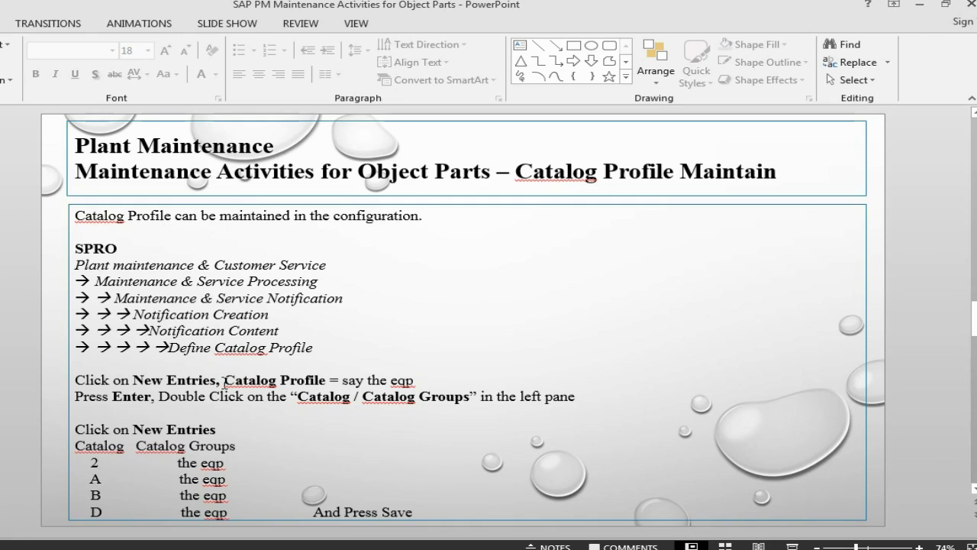
pyautogui.hotkey('alt', 'Tab')
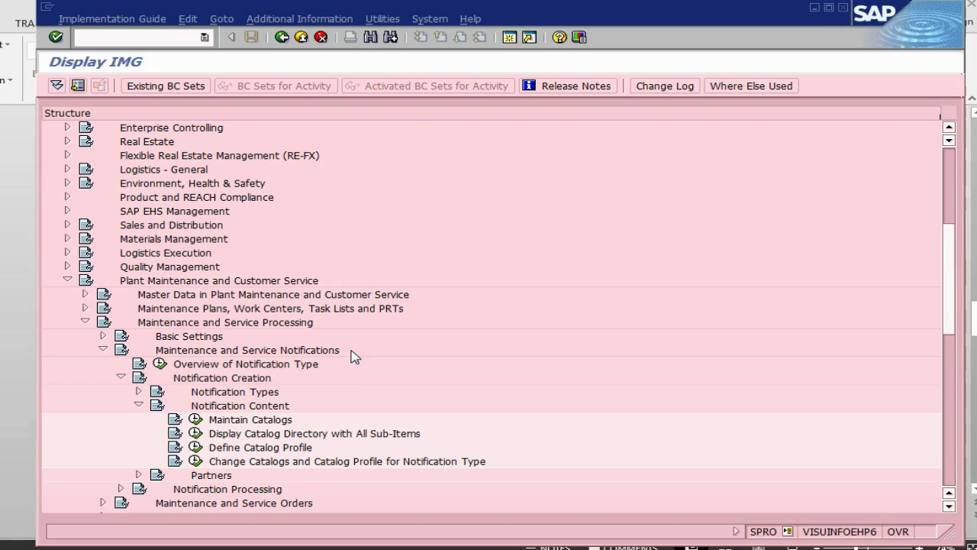
pyautogui.click(196, 448)
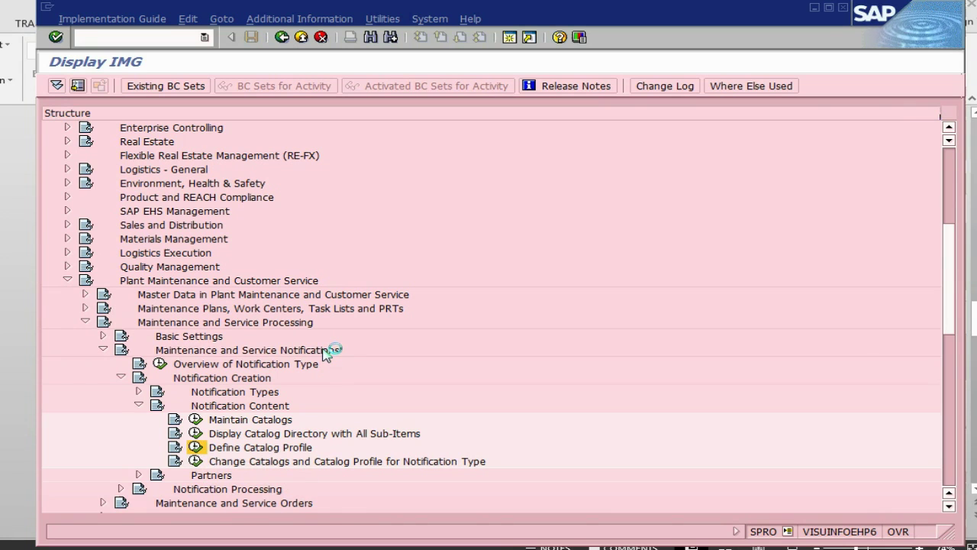
pyautogui.hotkey('alt', 'Tab')
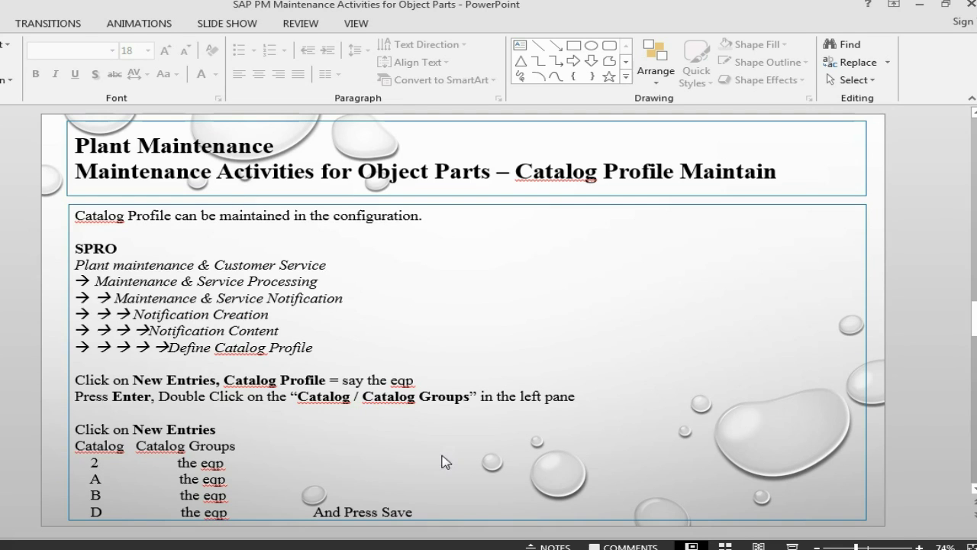
pyautogui.hotkey('alt', 'Tab')
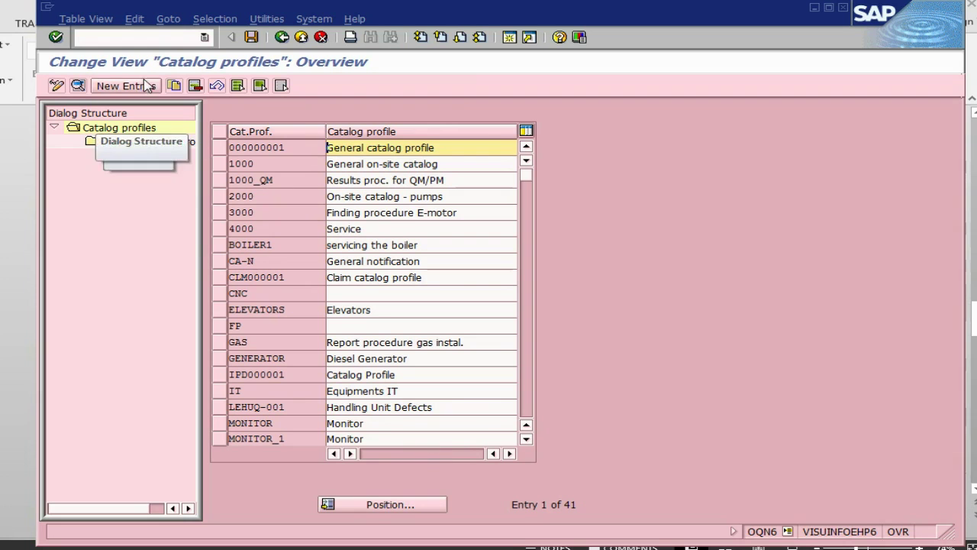
# Add a new catalog profile FAN with the description "fan maintenance".
pyautogui.press('F5')
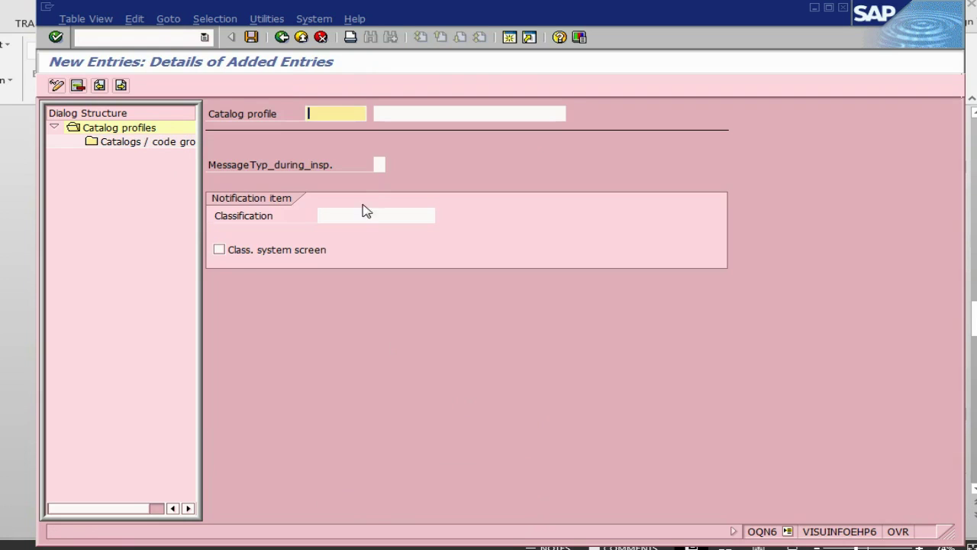
pyautogui.write('Fan')
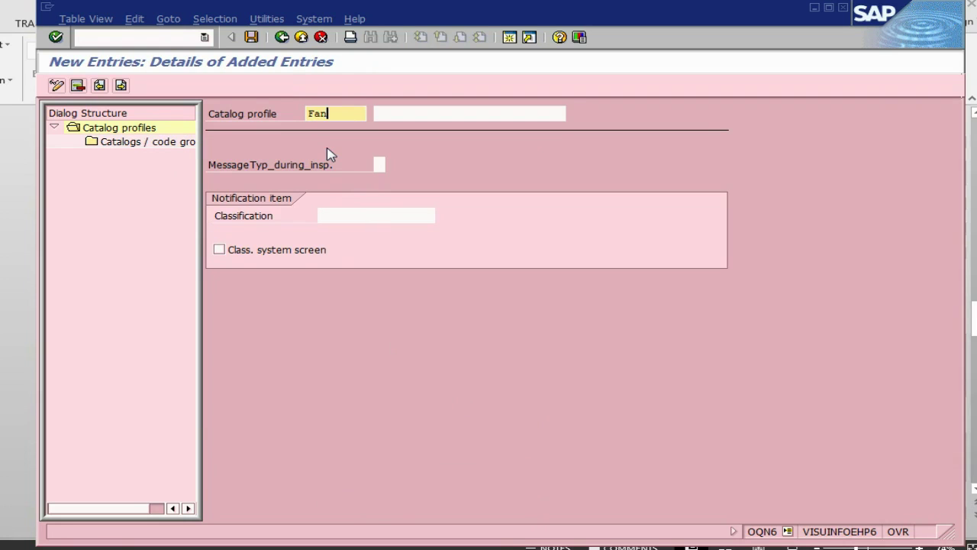
pyautogui.click(395, 115)
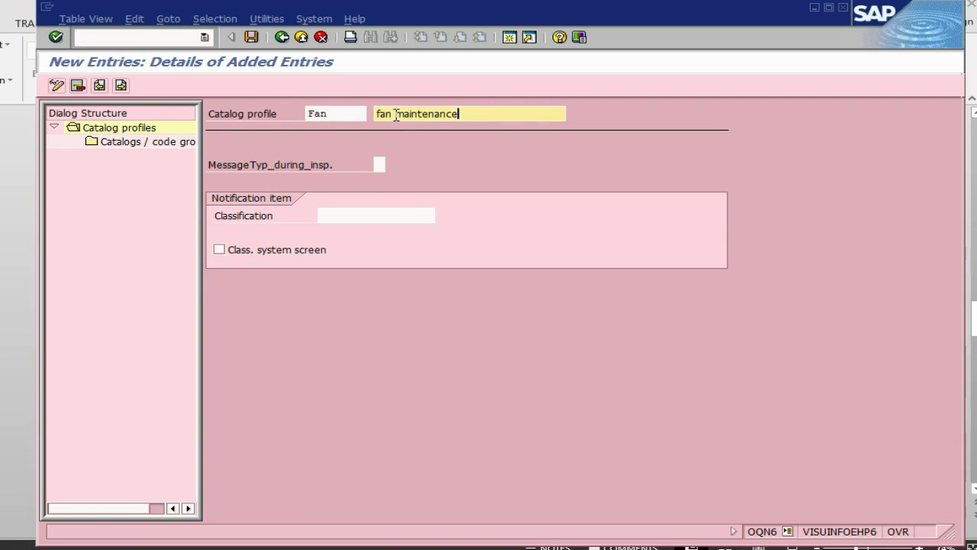
pyautogui.press('Return')
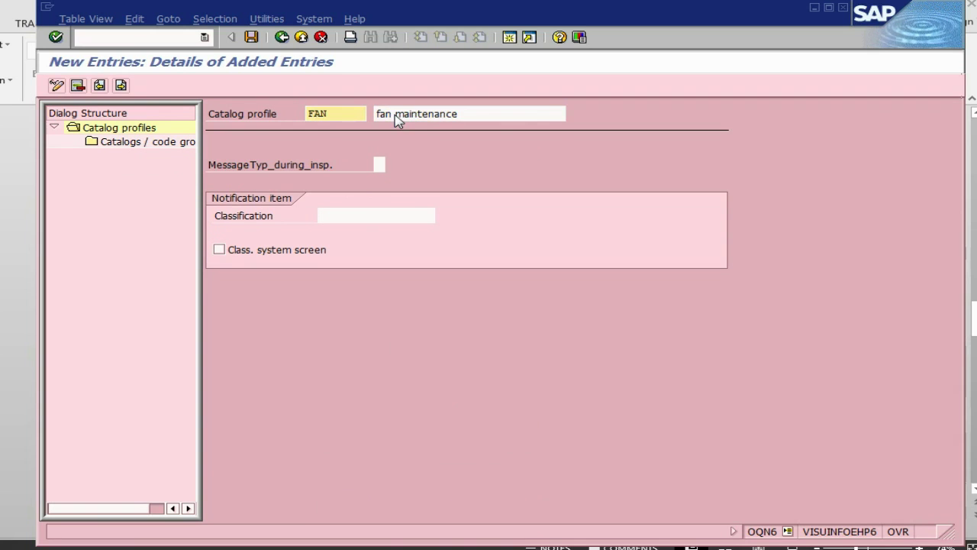
# Create new entries under Catalogs / code groups of profile FAN for catalogs a, 2, b and d, consulting the PowerPoint slide.
pyautogui.doubleClick(125, 144)
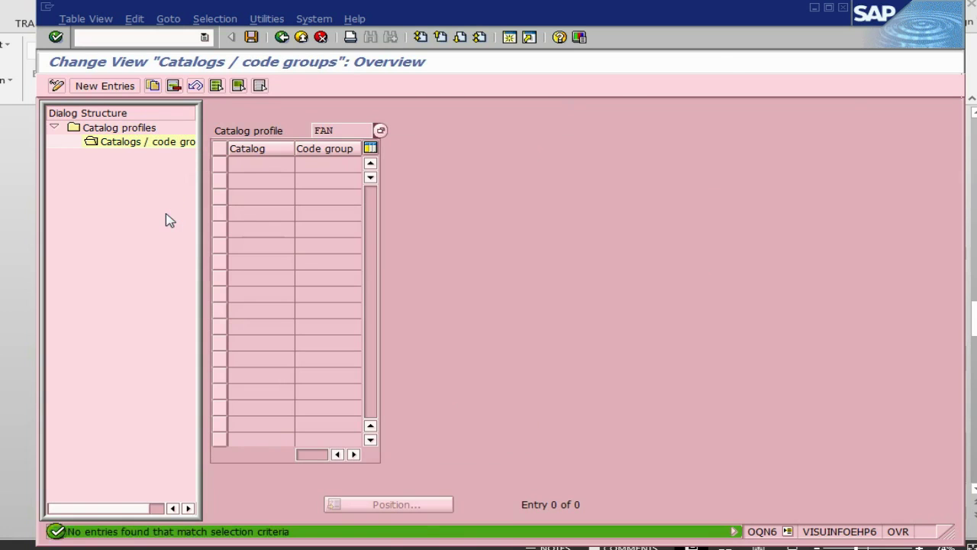
pyautogui.click(99, 86)
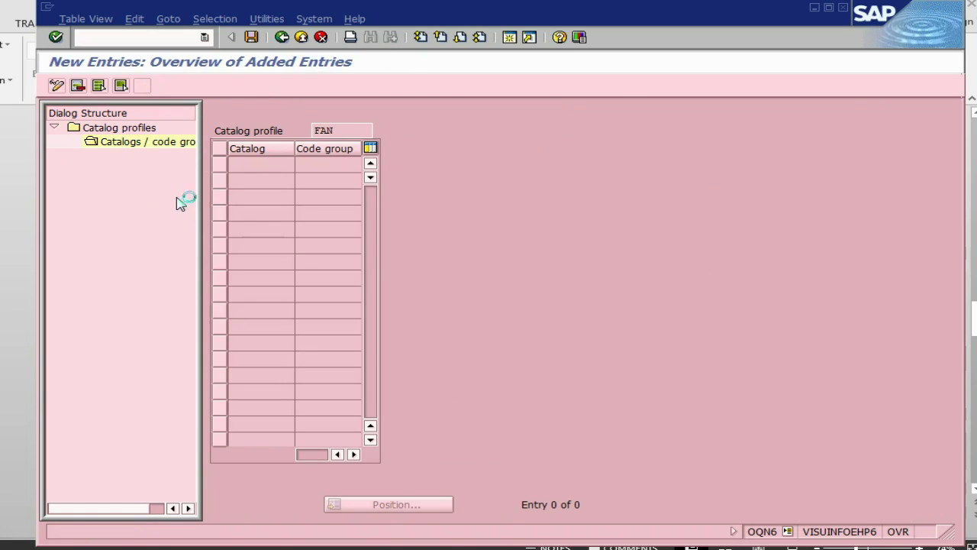
pyautogui.hotkey('alt', 'Tab')
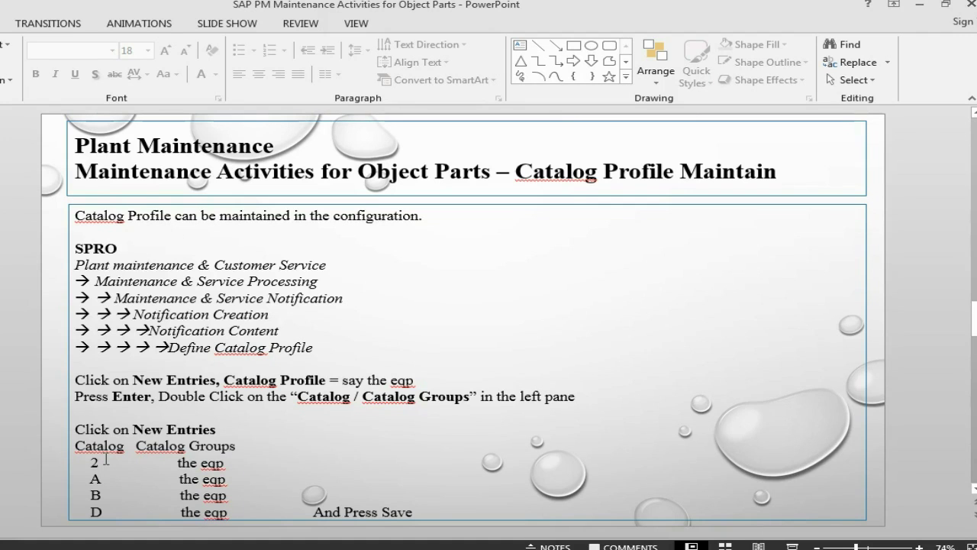
pyautogui.hotkey('alt', 'Tab')
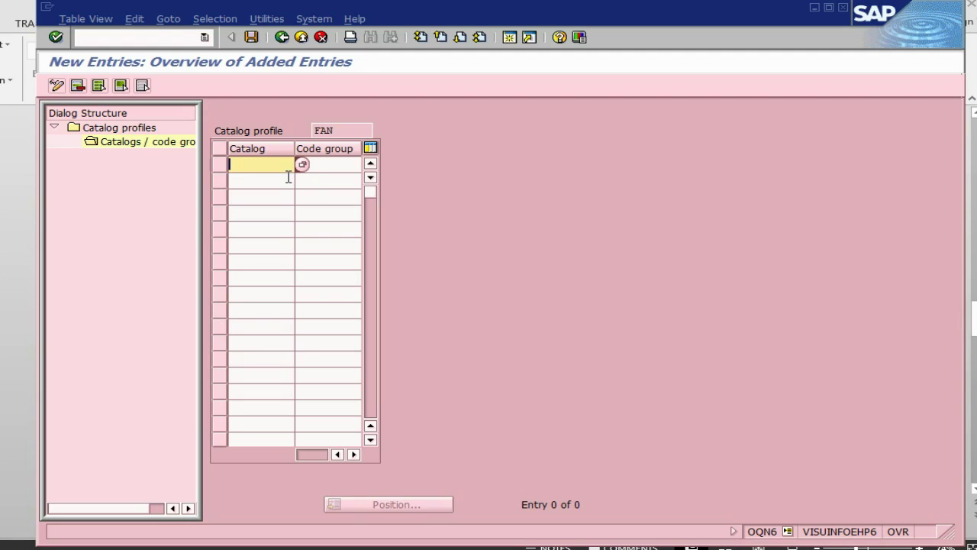
pyautogui.write('a')
pyautogui.press('Return')
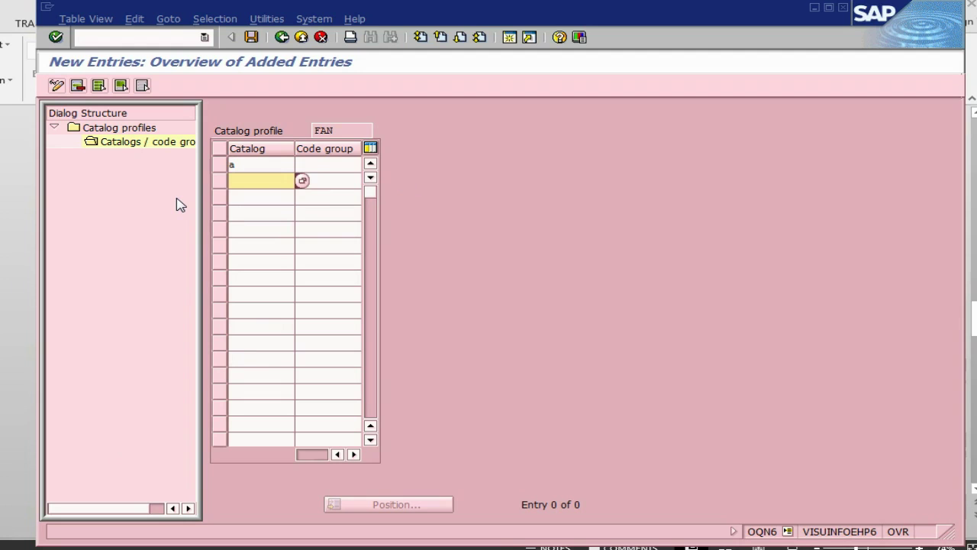
pyautogui.press('Return')
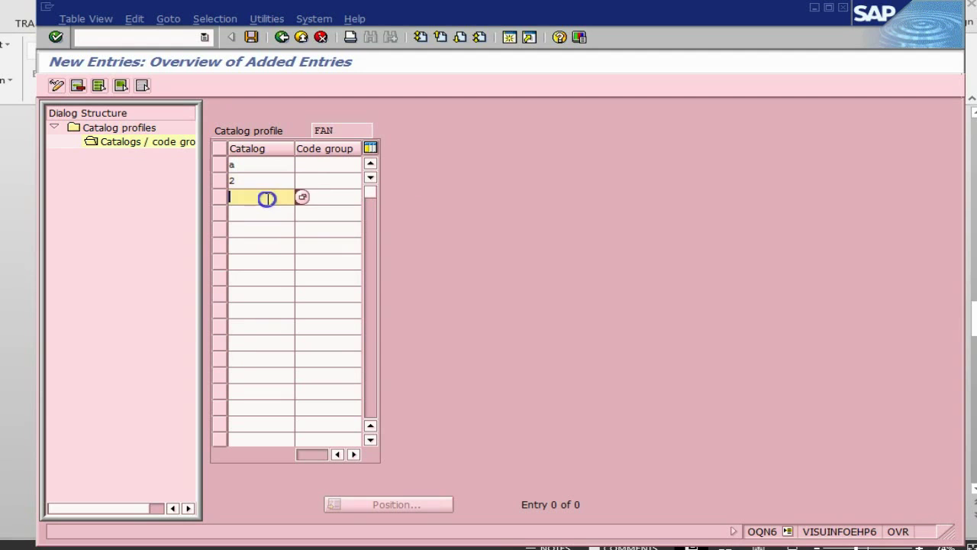
pyautogui.write('b')
pyautogui.press('Return')
pyautogui.write('d')
# Assign code group fan to all four catalog rows of the profile.
pyautogui.click(316, 168)
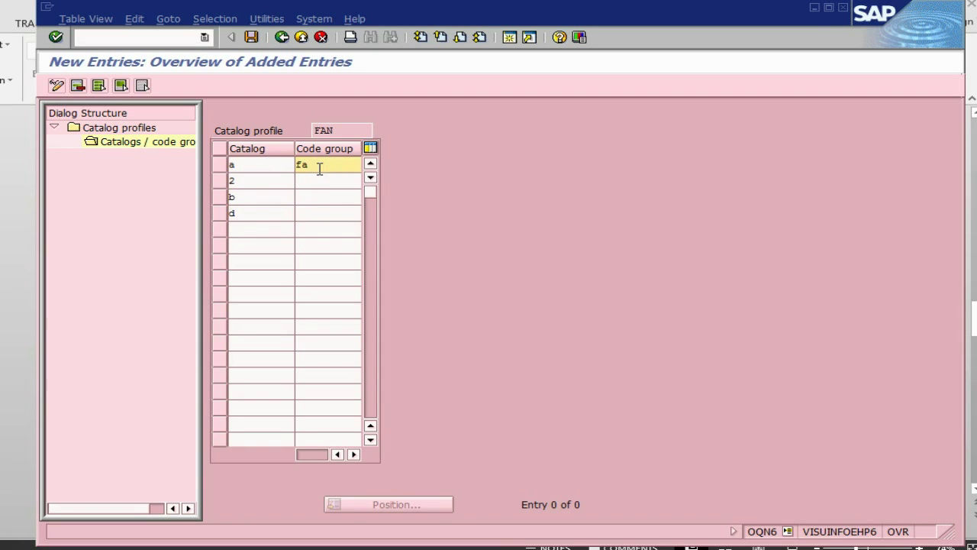
pyautogui.press('Down')
pyautogui.write('f')
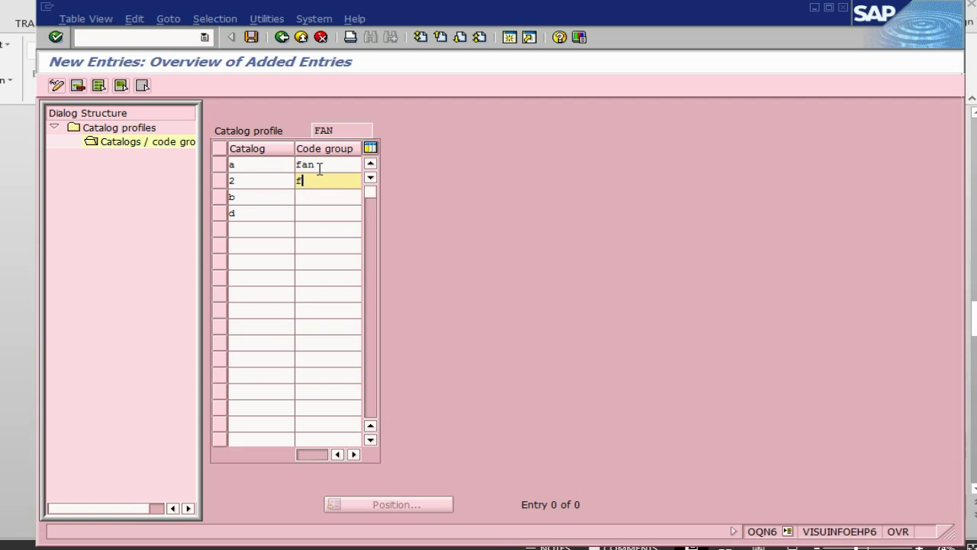
pyautogui.press('Down')
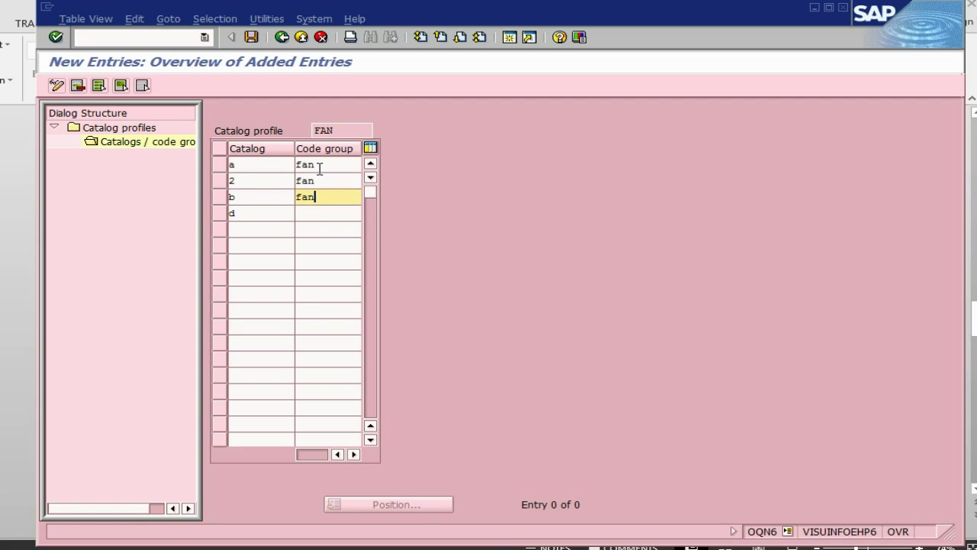
pyautogui.press('Down')
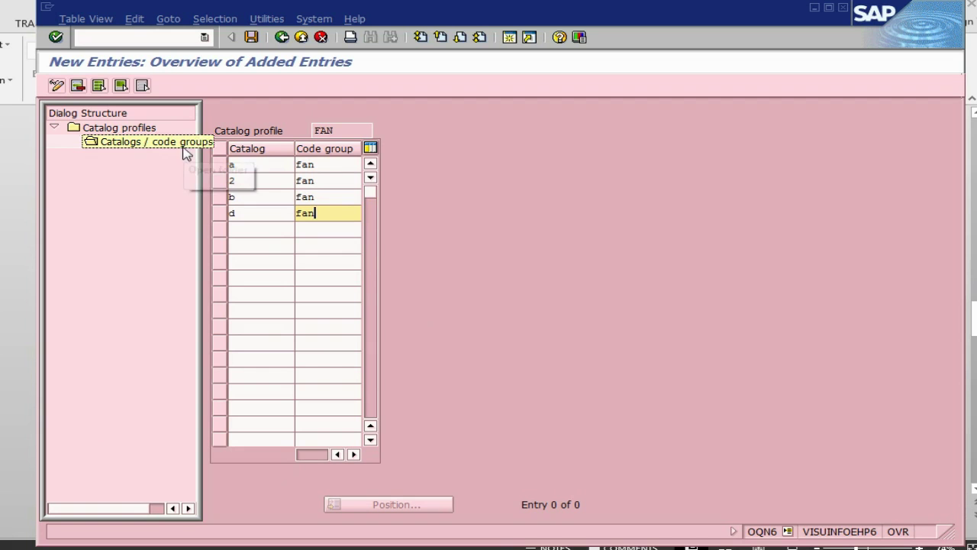
# Change the catalog in the first row to b and in the third row to a, and validate the entries.
pyautogui.click(274, 165)
pyautogui.press('BackSpace')
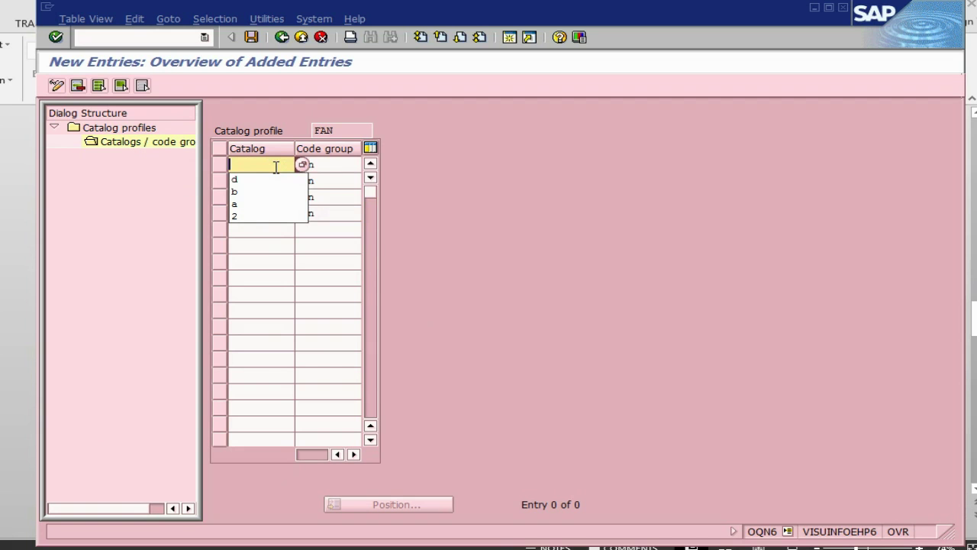
pyautogui.write('b')
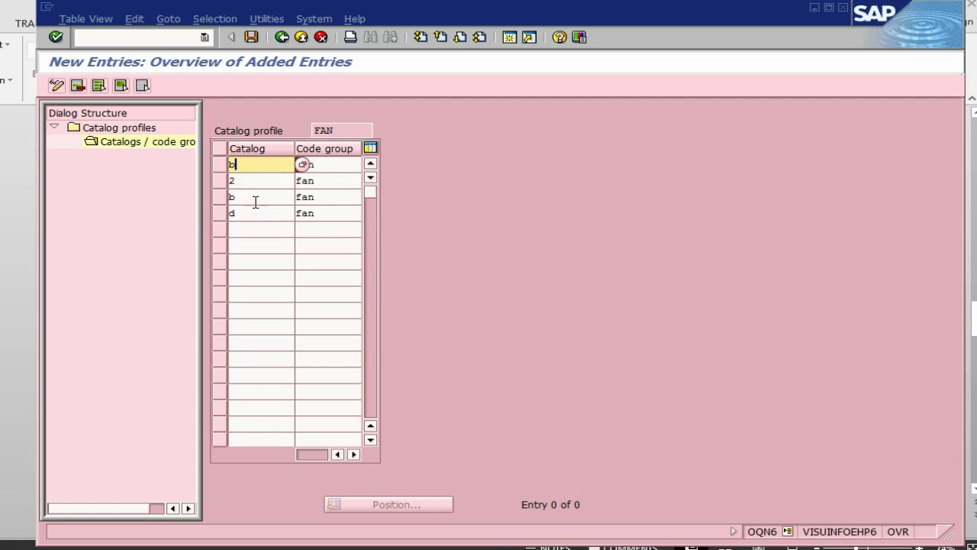
pyautogui.click(258, 198)
pyautogui.press('BackSpace')
pyautogui.write('a')
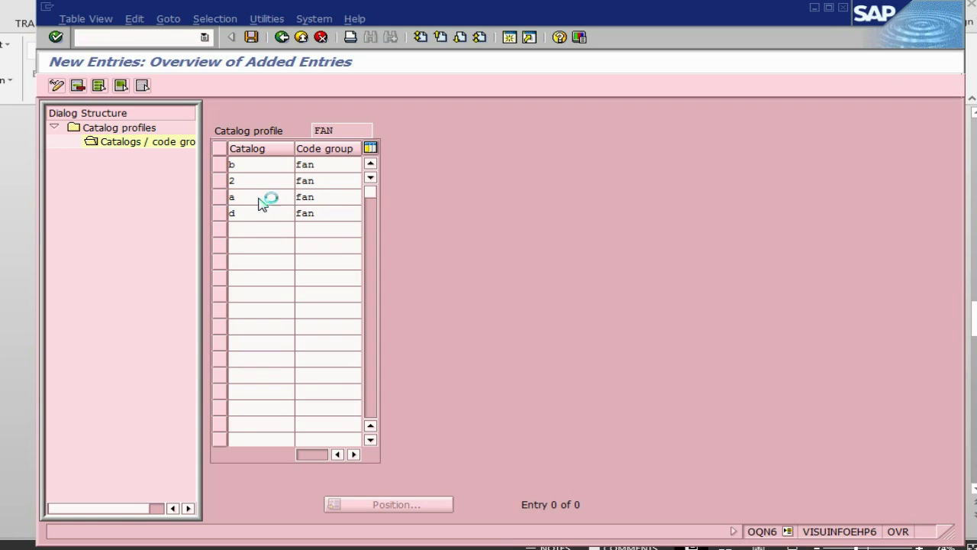
pyautogui.press('Return')
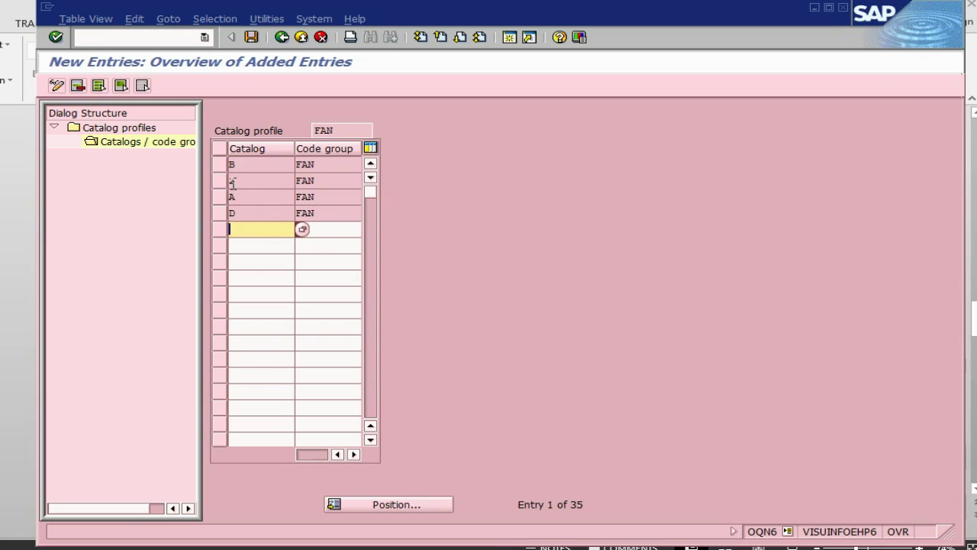
# Save the catalog assignments of profile FAN under the proposed customizing request and return to the catalog profiles overview.
pyautogui.click(251, 37)
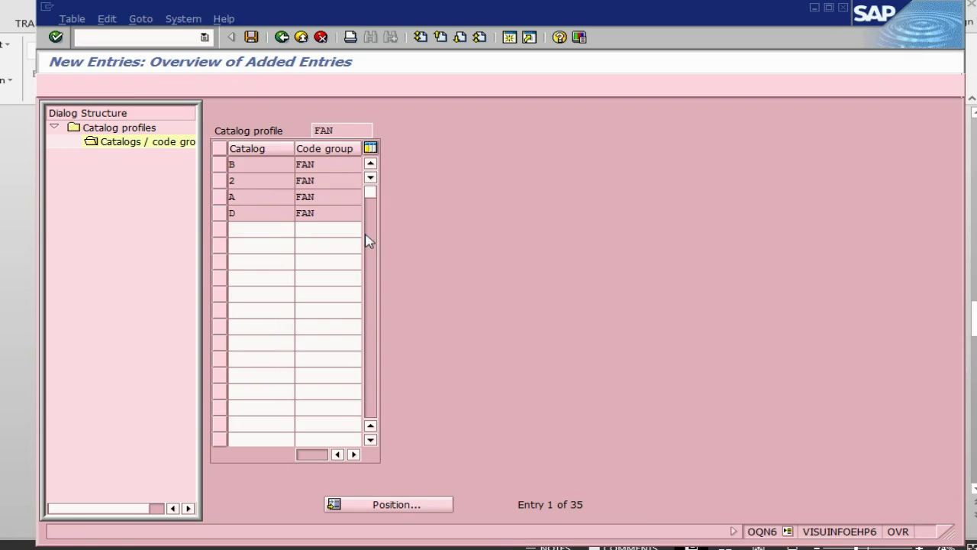
pyautogui.click(85, 245)
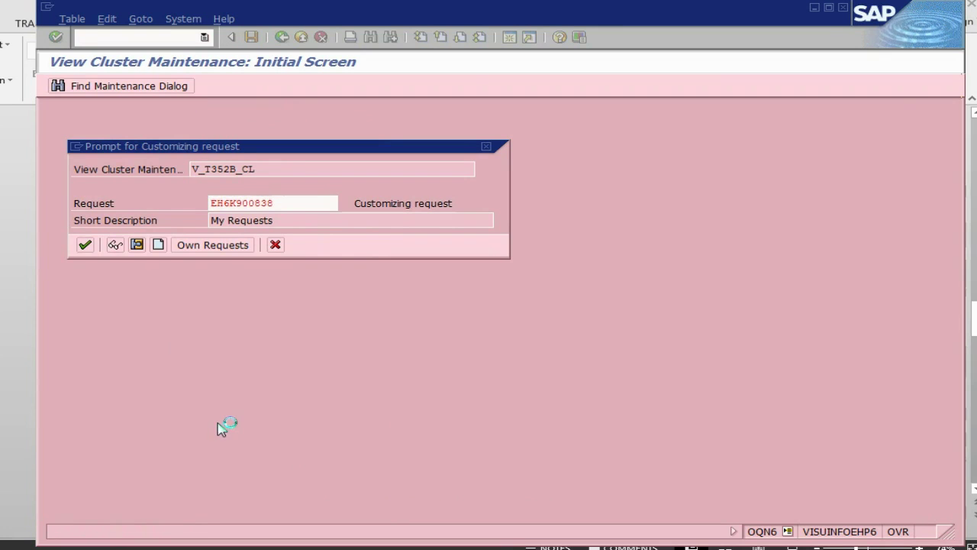
pyautogui.click(282, 38)
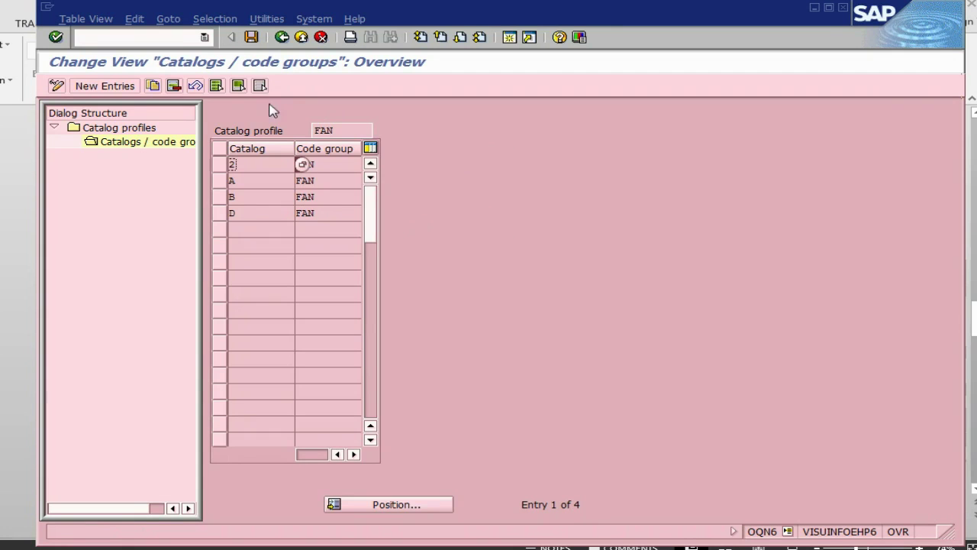
pyautogui.click(282, 37)
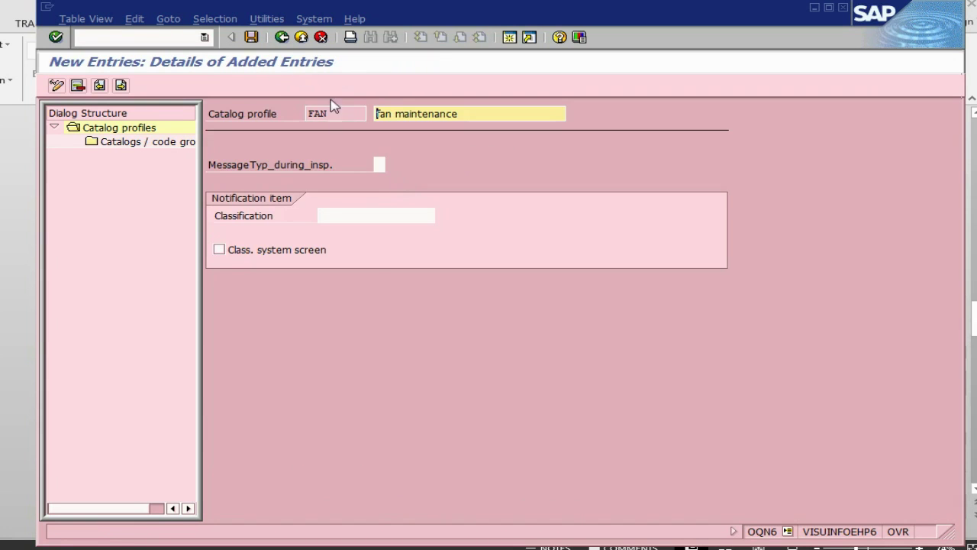
pyautogui.click(282, 38)
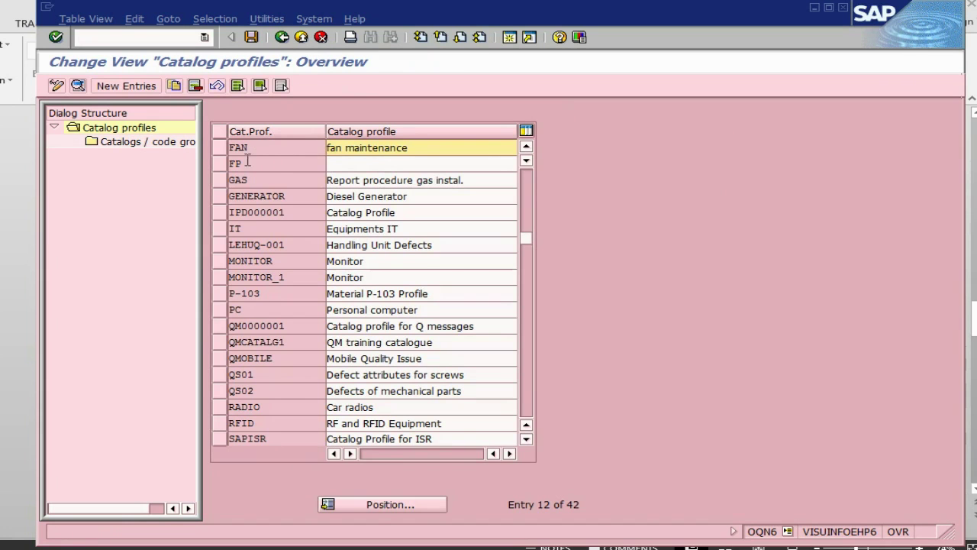
# Consult the Equipment Change slide in PowerPoint, then run transaction IE02 in SAP and open equipment FAN for changing.
pyautogui.hotkey('alt', 'Tab')
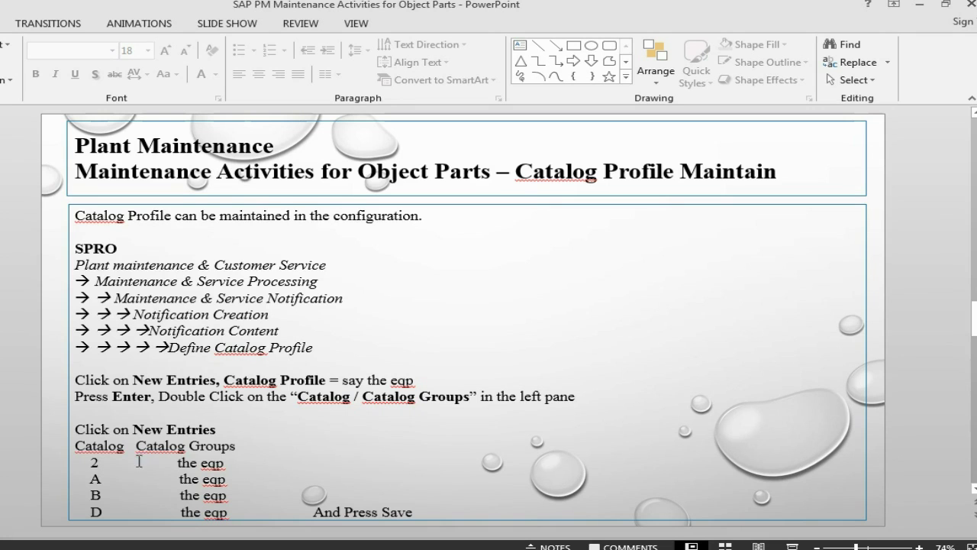
pyautogui.scroll(-1, 205, 337)
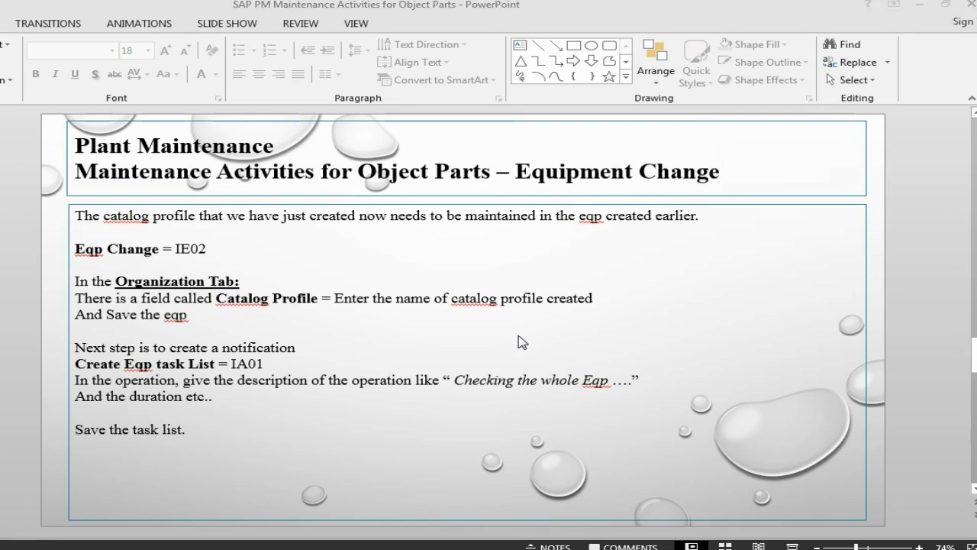
pyautogui.hotkey('alt', 'Tab')
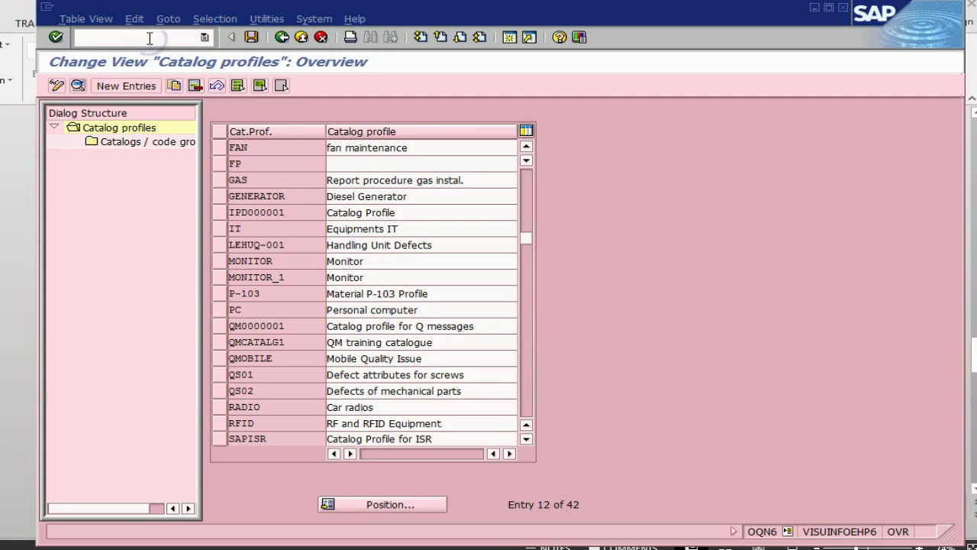
pyautogui.write('/nie02')
pyautogui.press('Return')
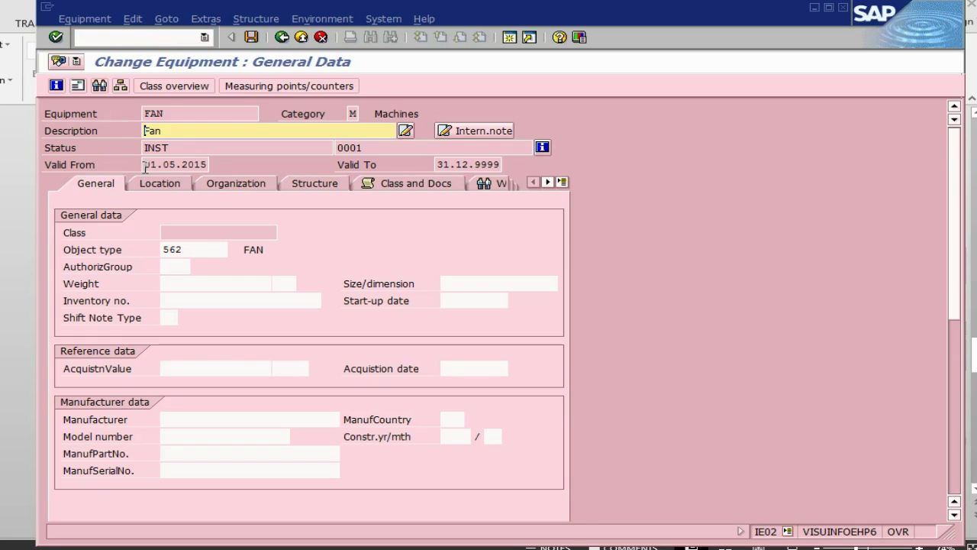
# Assign catalog profile FAN in the organization data of equipment FAN and save the equipment.
pyautogui.click(229, 185)
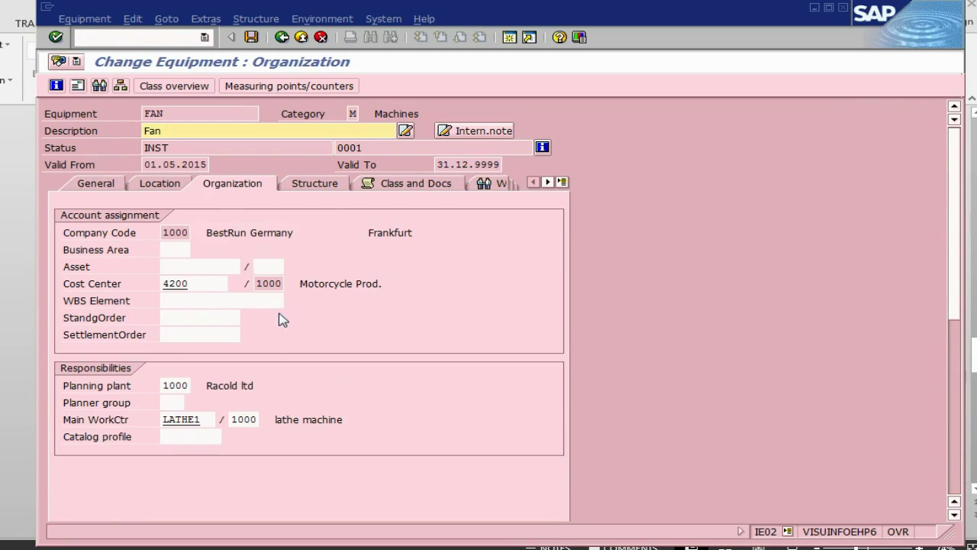
pyautogui.click(168, 437)
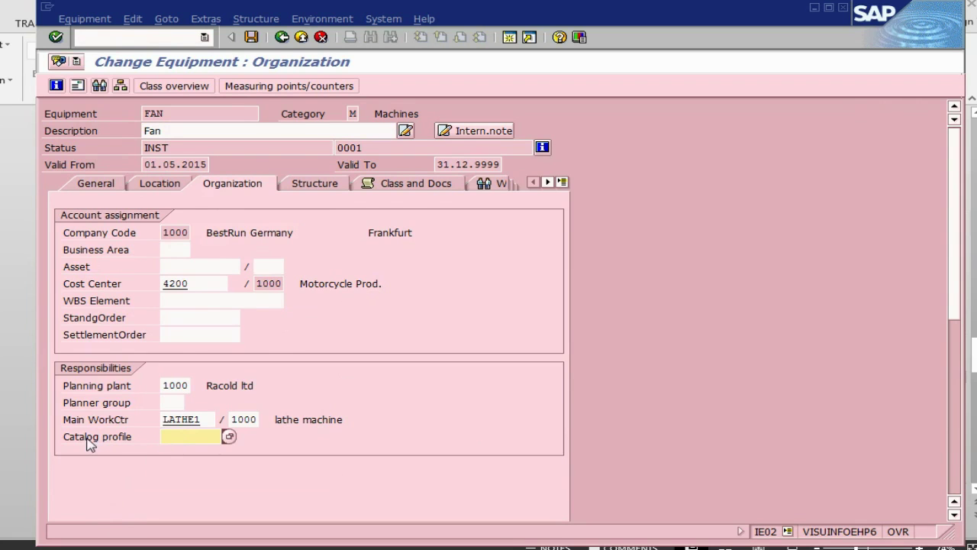
pyautogui.click(229, 437)
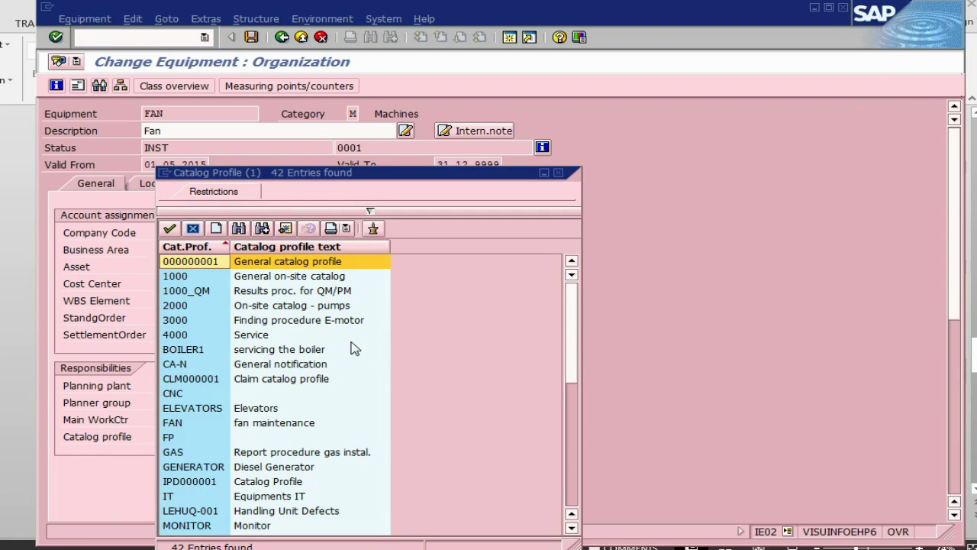
pyautogui.doubleClick(191, 425)
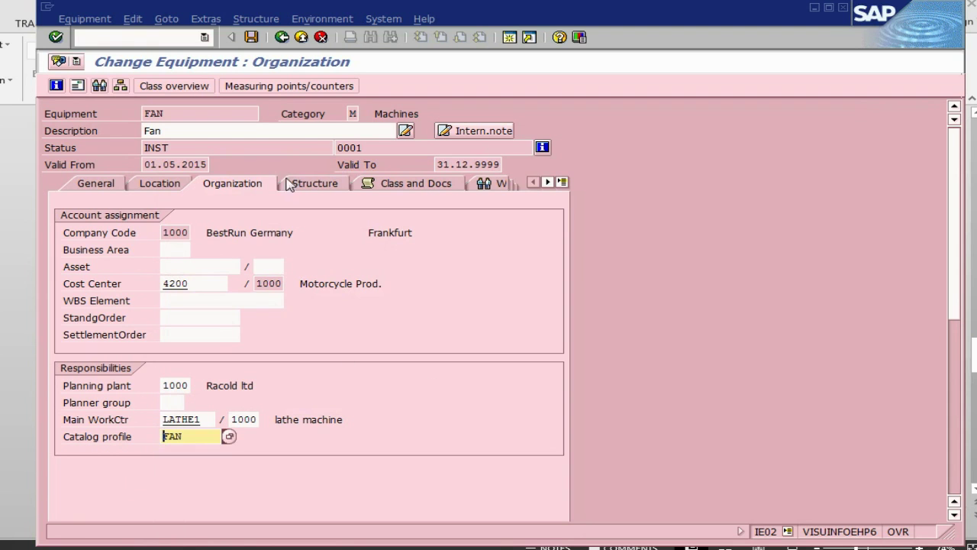
pyautogui.click(251, 37)
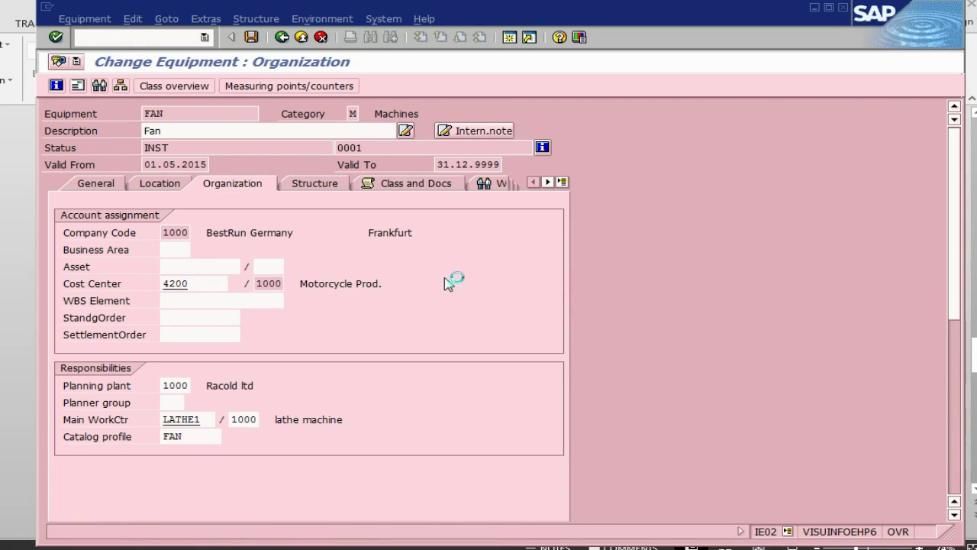
# Check the task list instructions in PowerPoint and start creating an equipment task list for FAN with transaction IA01.
pyautogui.hotkey('alt', 'Tab')
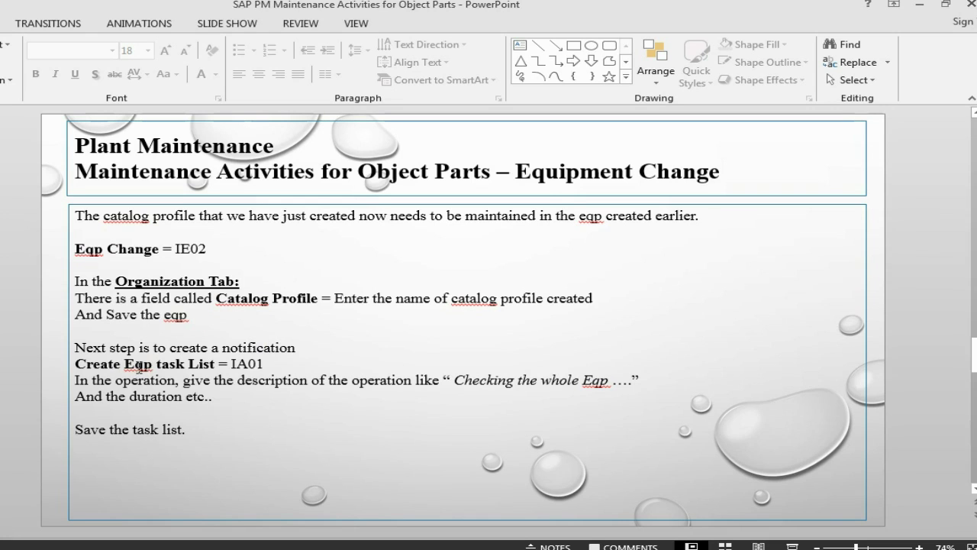
pyautogui.hotkey('alt', 'Tab')
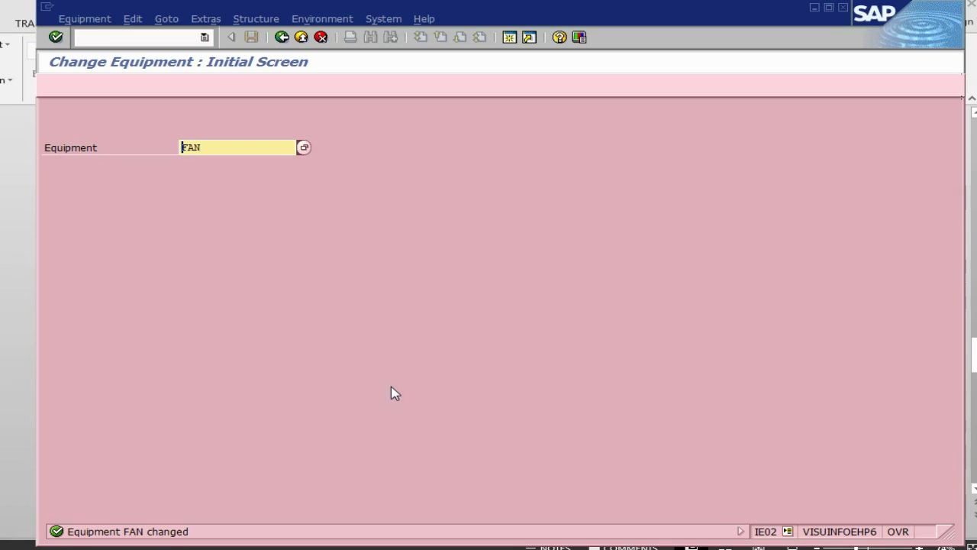
pyautogui.click(103, 35)
pyautogui.write('/ni')
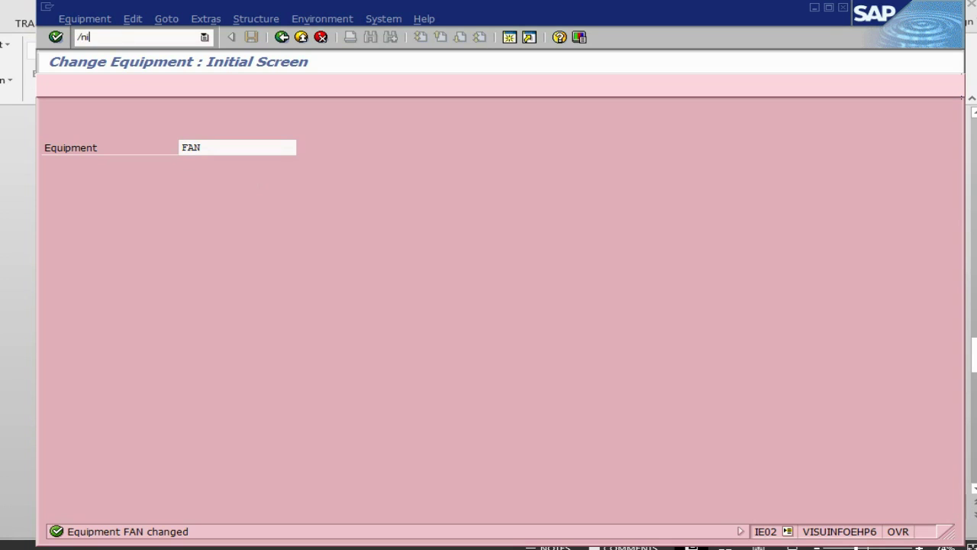
pyautogui.write('a01')
pyautogui.press('Return')
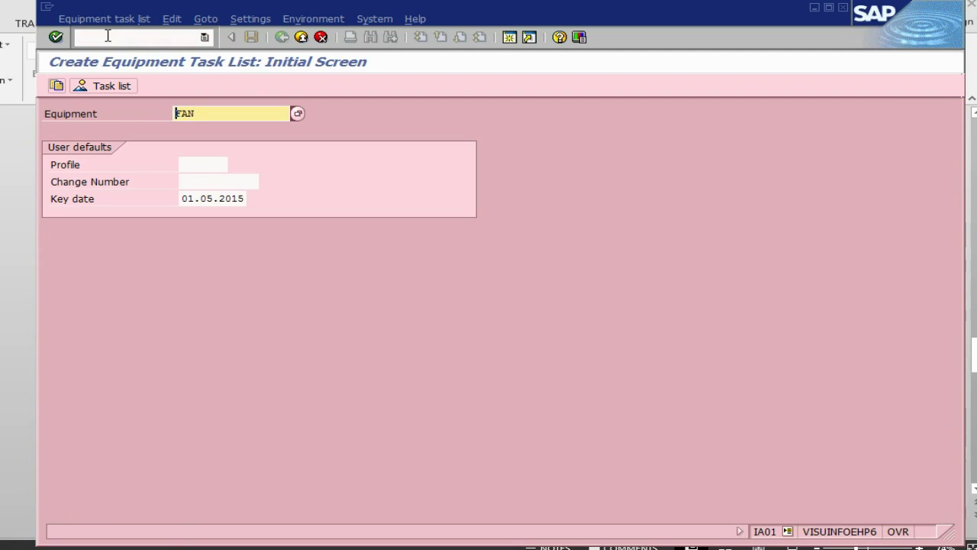
pyautogui.press('Return')
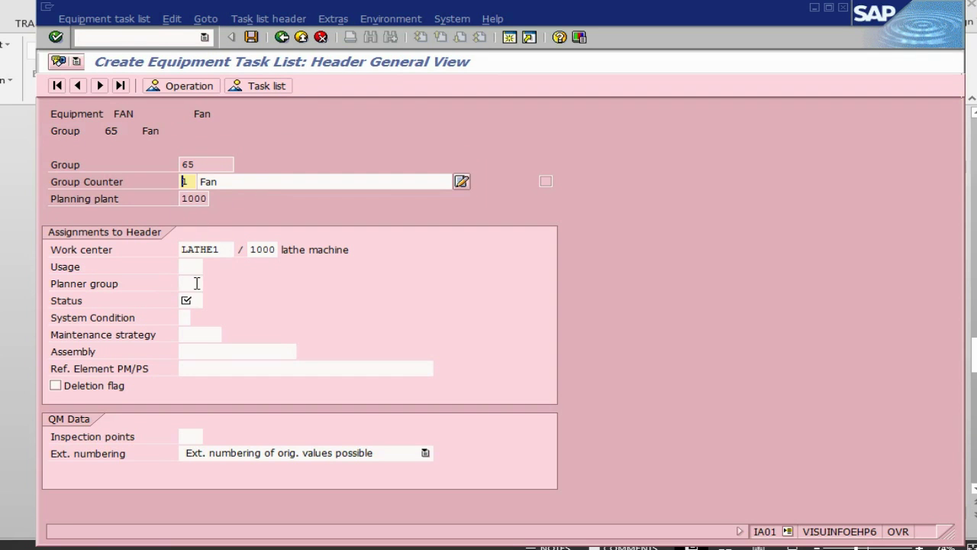
# Set usage 4 and status 4 in the task list header, checking the operation instructions on the PowerPoint slide.
pyautogui.click(189, 266)
pyautogui.write('4')
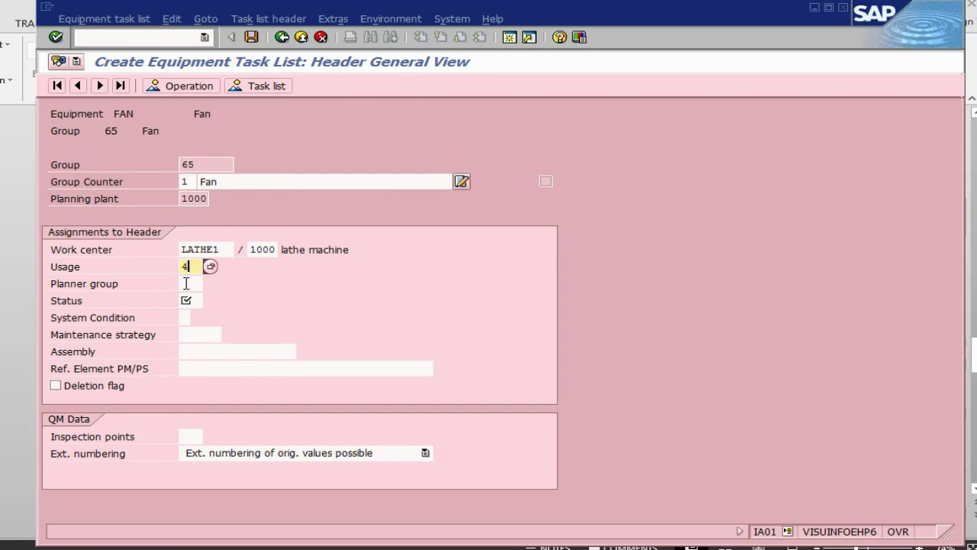
pyautogui.click(187, 300)
pyautogui.write('4')
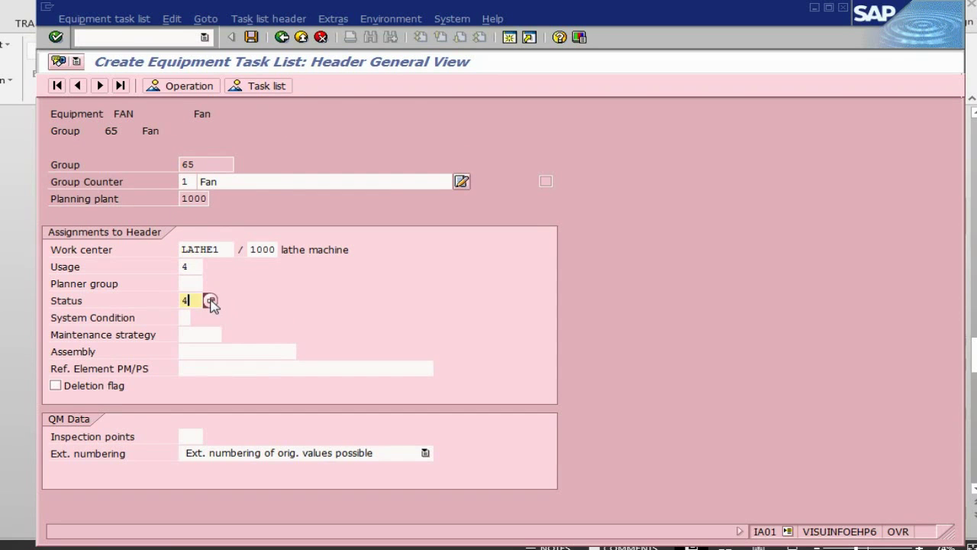
pyautogui.hotkey('alt', 'Tab')
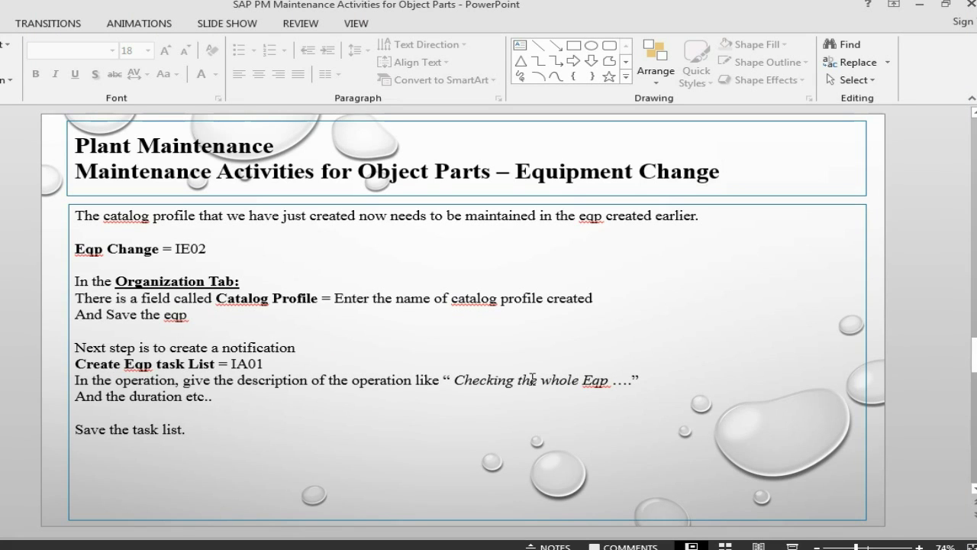
pyautogui.moveTo(455, 380); pyautogui.dragTo(74, 379)
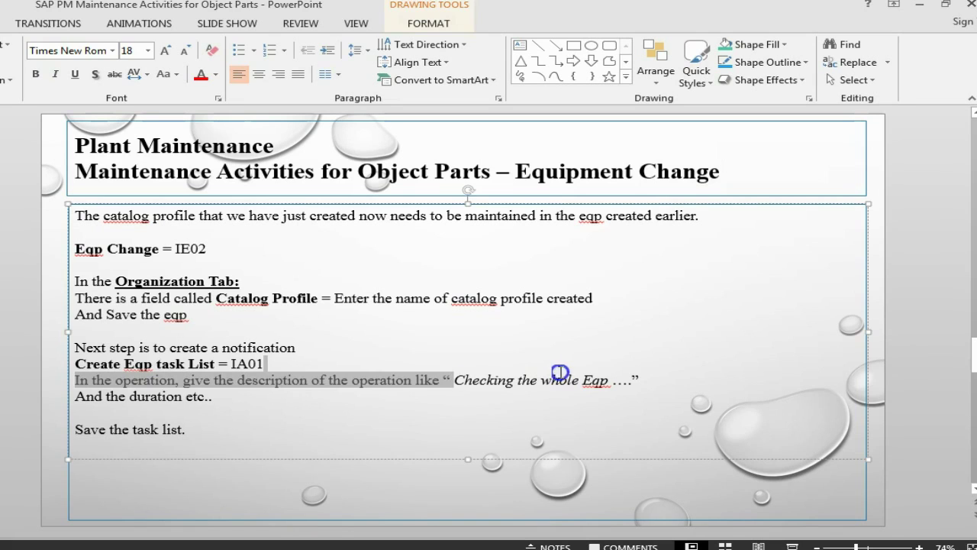
pyautogui.click(596, 396)
pyautogui.hotkey('alt', 'Tab')
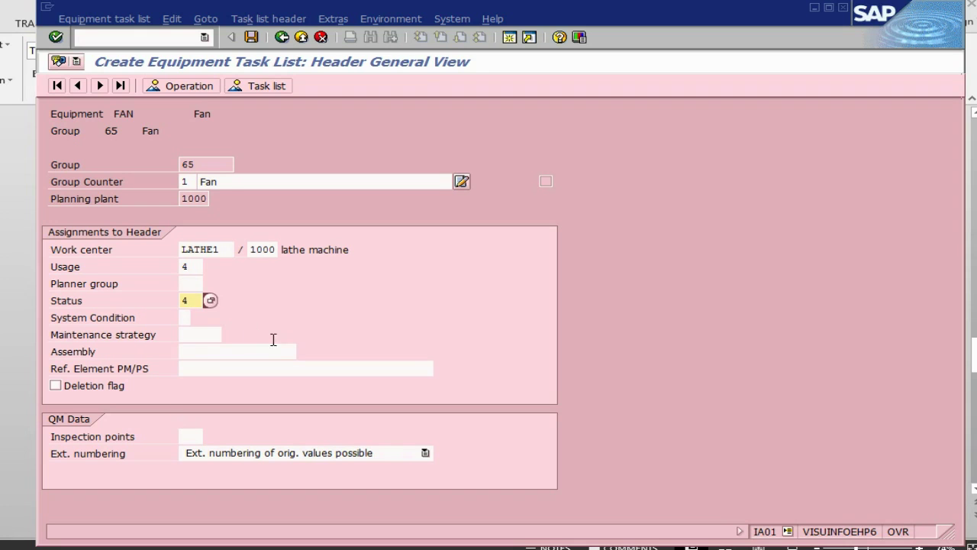
pyautogui.press('Return')
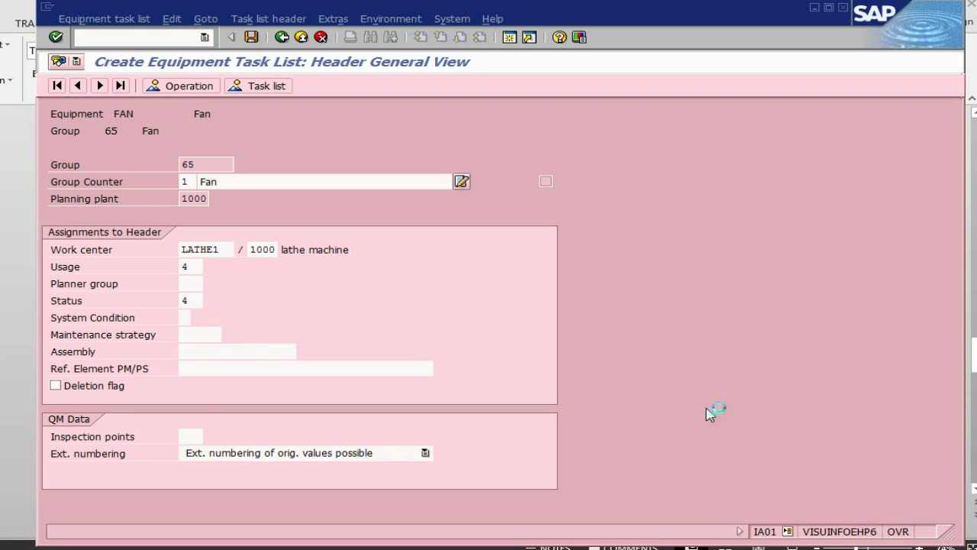
# Open the task list's operation overview and describe operation 0010 as "checking the whole eqp".
pyautogui.click(181, 86)
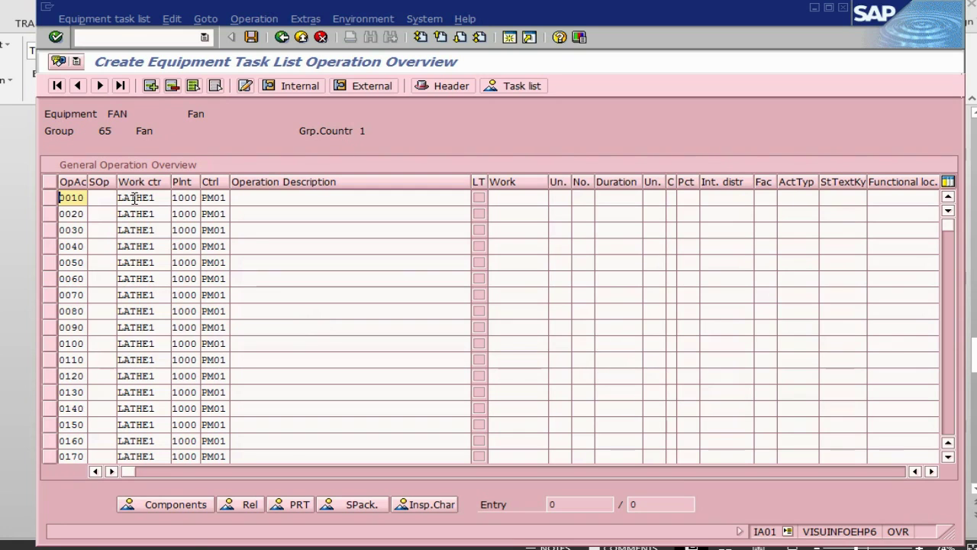
pyautogui.click(273, 198)
pyautogui.write('c')
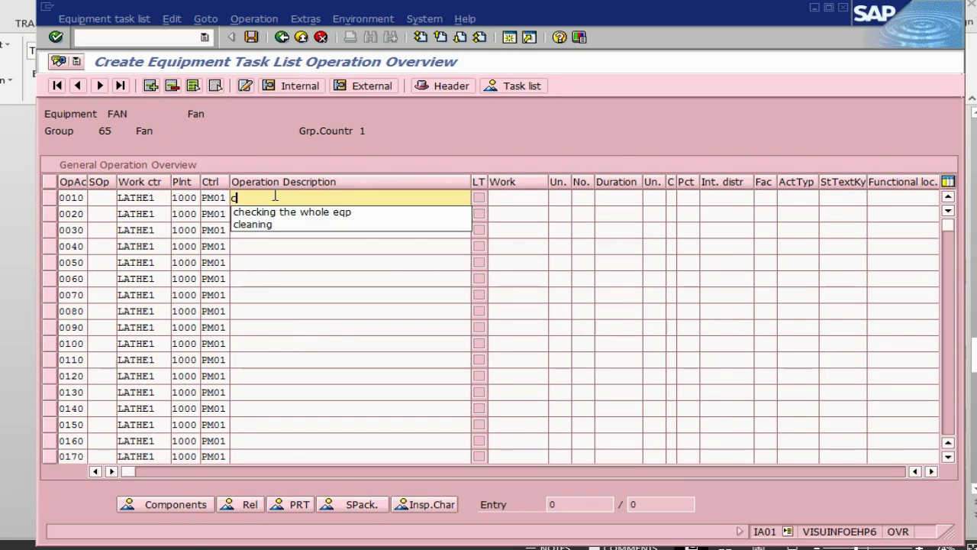
pyautogui.write('h')
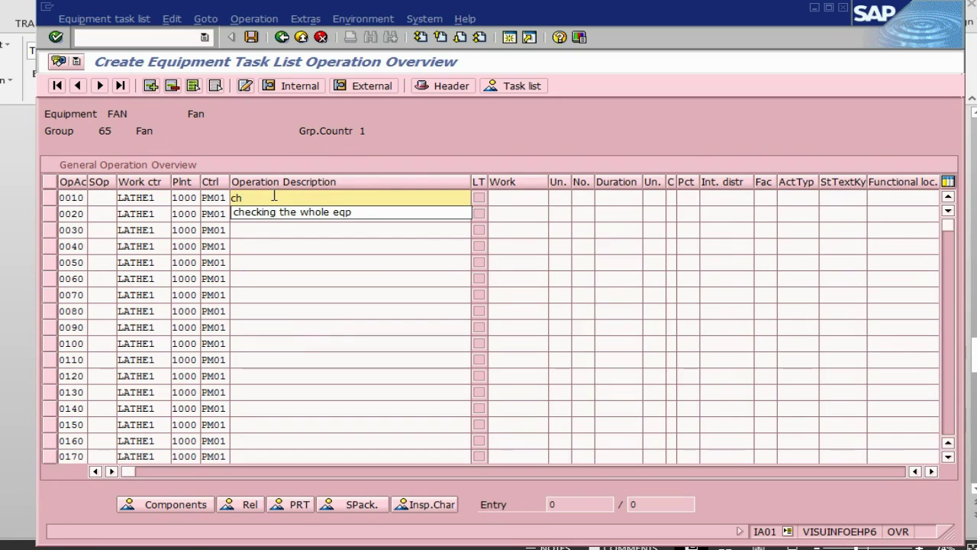
pyautogui.click(275, 211)
# Set the work of operation 0010 to 1 hr and its number of capacities to 1.
pyautogui.click(510, 199)
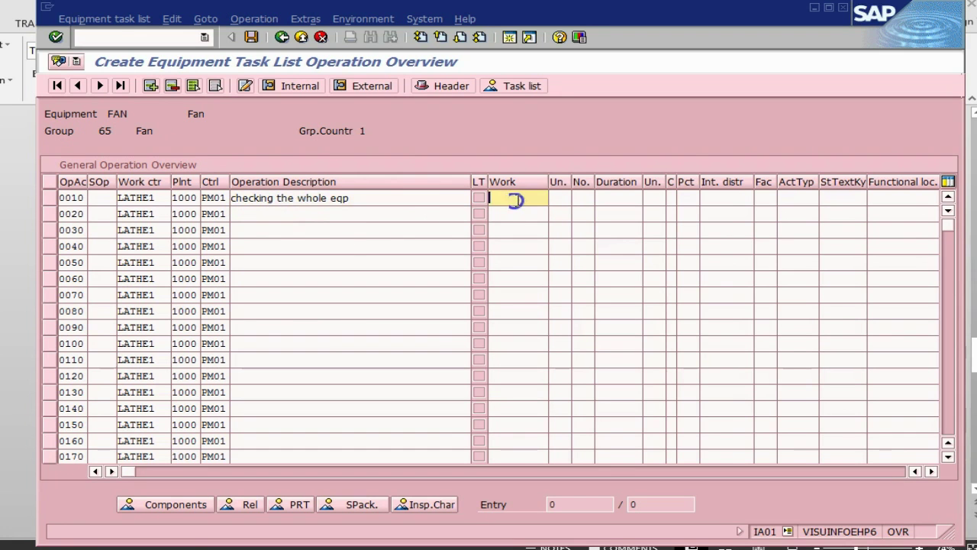
pyautogui.write('1')
pyautogui.click(560, 198)
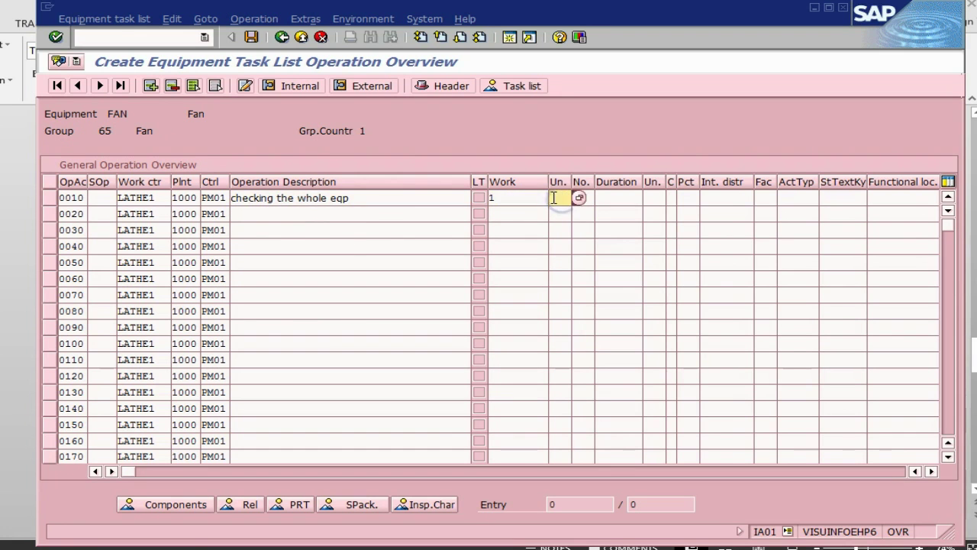
pyautogui.write('hr')
pyautogui.click(581, 198)
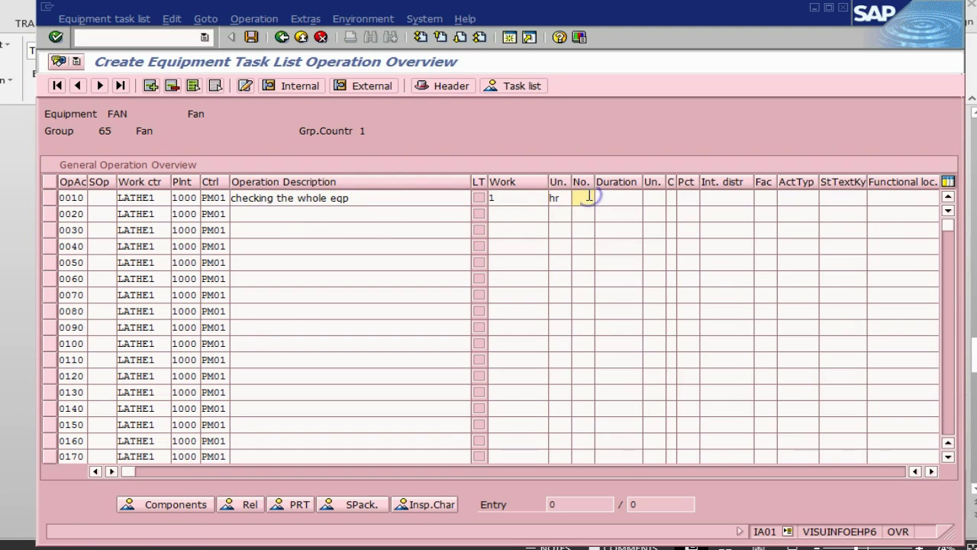
pyautogui.write('1')
# Set the duration of operation 0010 to 2 hr with a percentage of 100 and confirm the operation data.
pyautogui.click(613, 197)
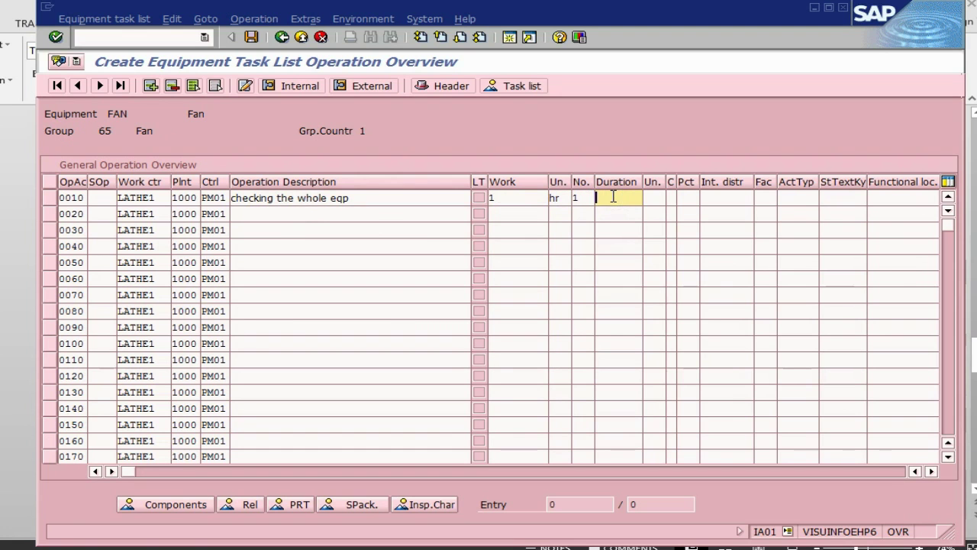
pyautogui.write('2')
pyautogui.click(645, 197)
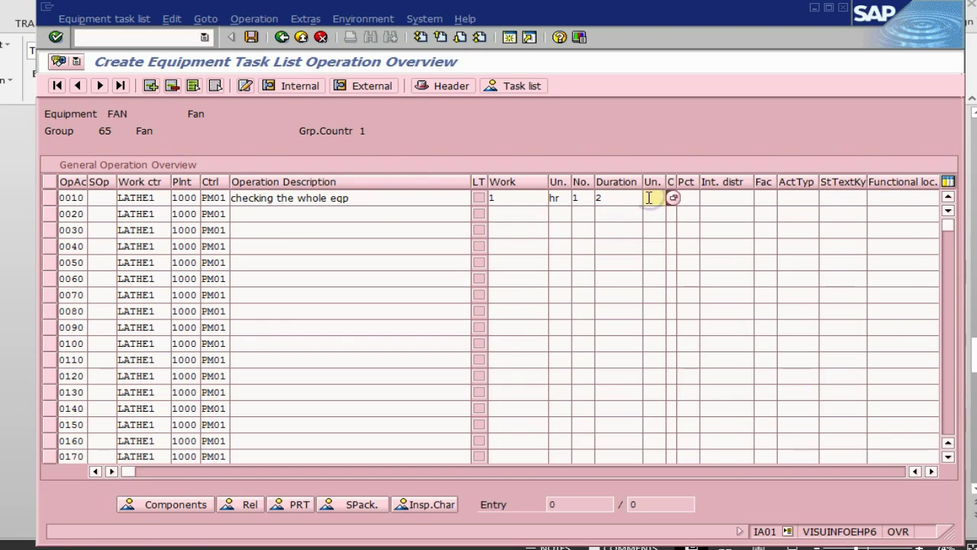
pyautogui.write('hr')
pyautogui.click(694, 199)
pyautogui.write('100')
pyautogui.press('Return')
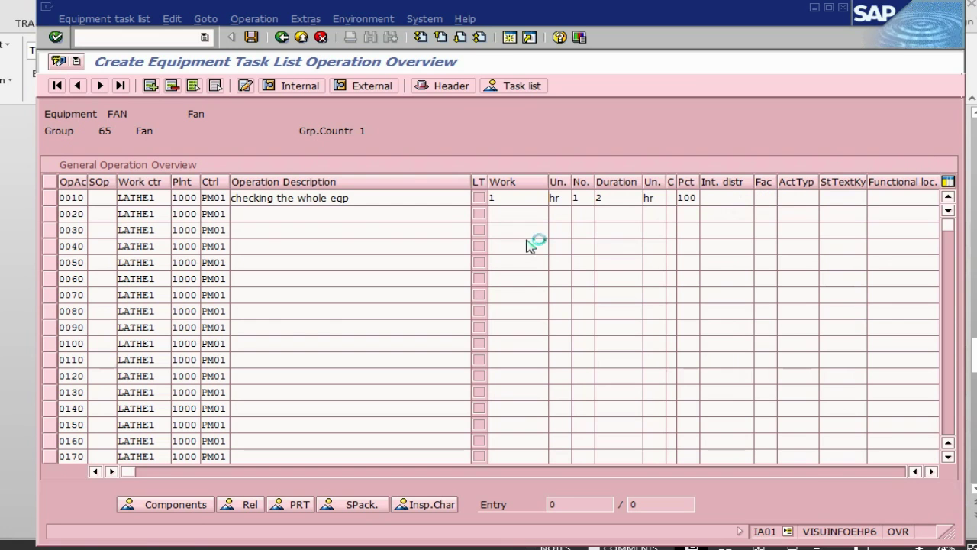
# Check the PowerPoint slide, then return to SAP, change the task list header description to "Fan maintenance" and save the task list.
pyautogui.hotkey('alt', 'Tab')
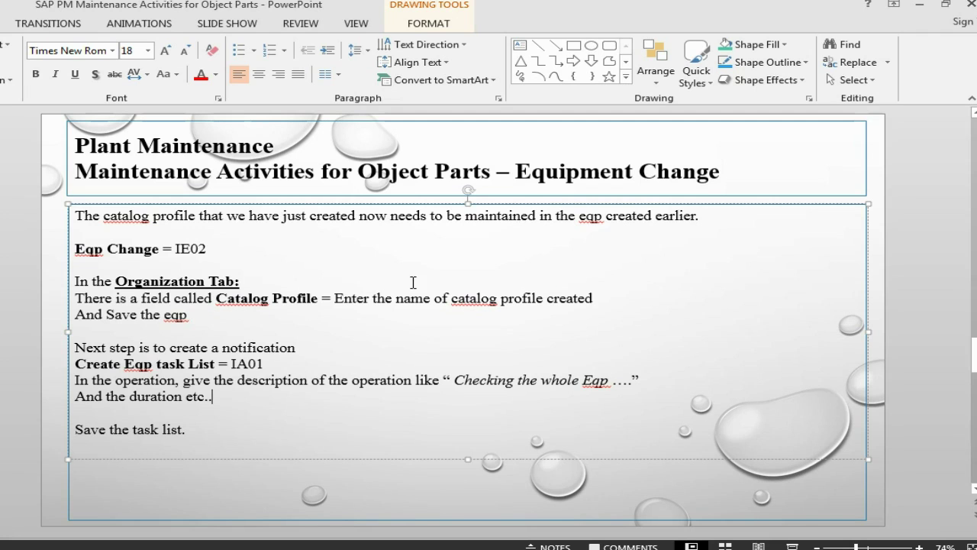
pyautogui.hotkey('alt', 'Tab')
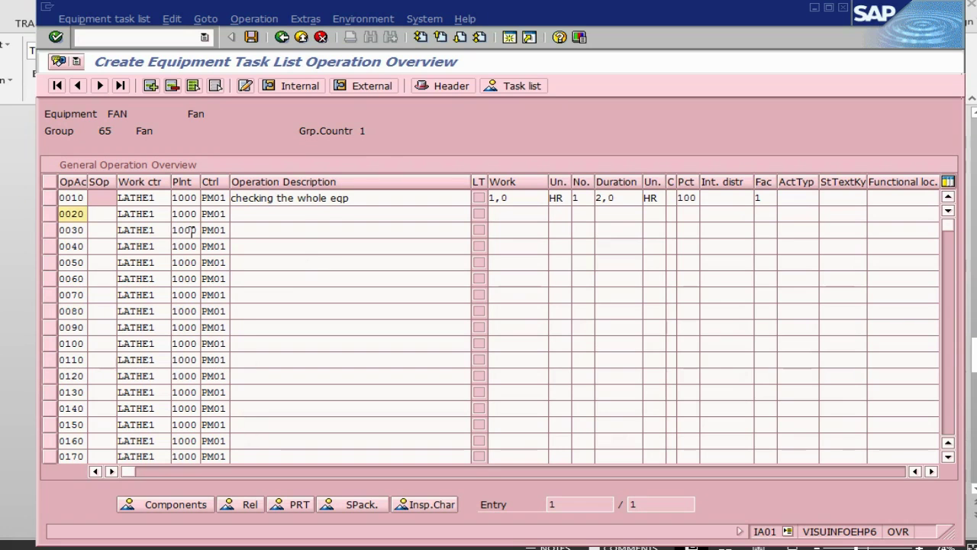
pyautogui.click(282, 36)
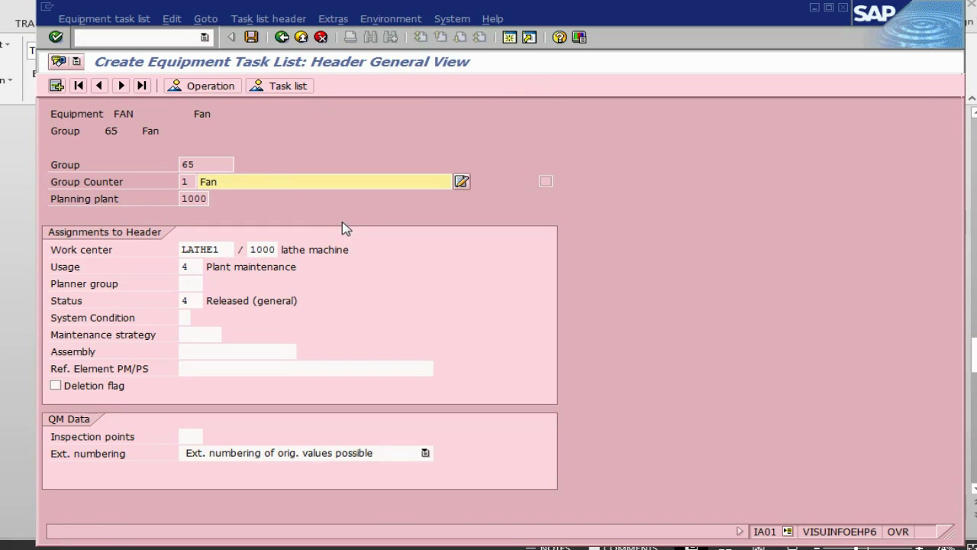
pyautogui.click(266, 181)
pyautogui.write('maintenance')
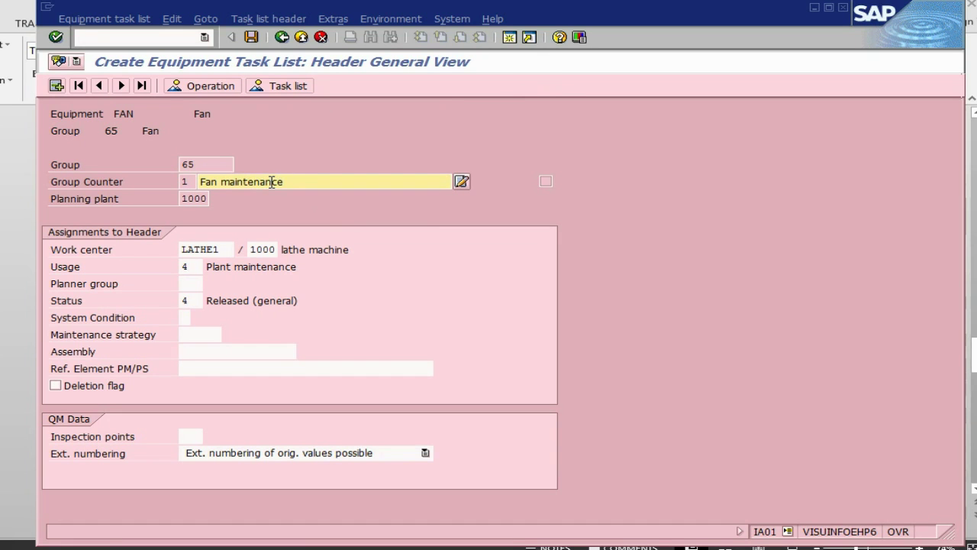
pyautogui.click(252, 38)
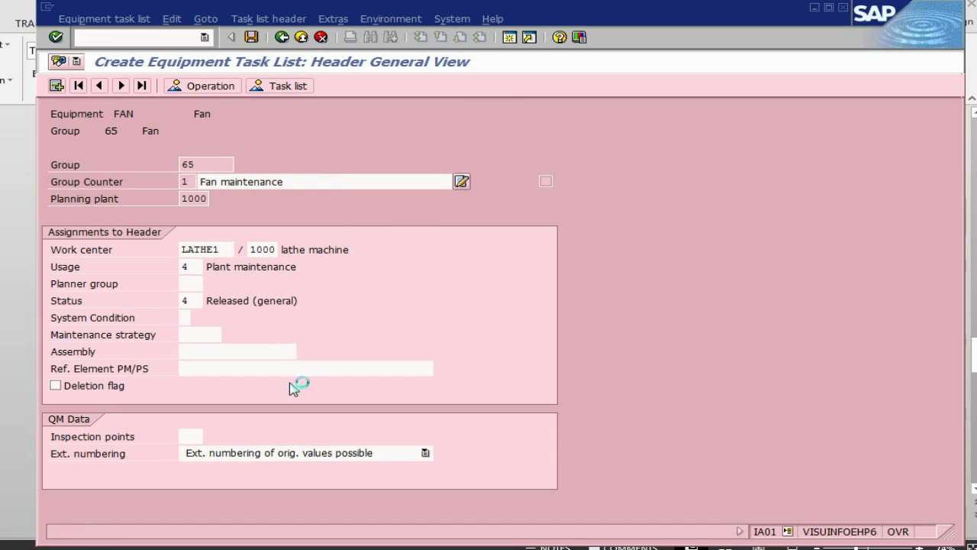